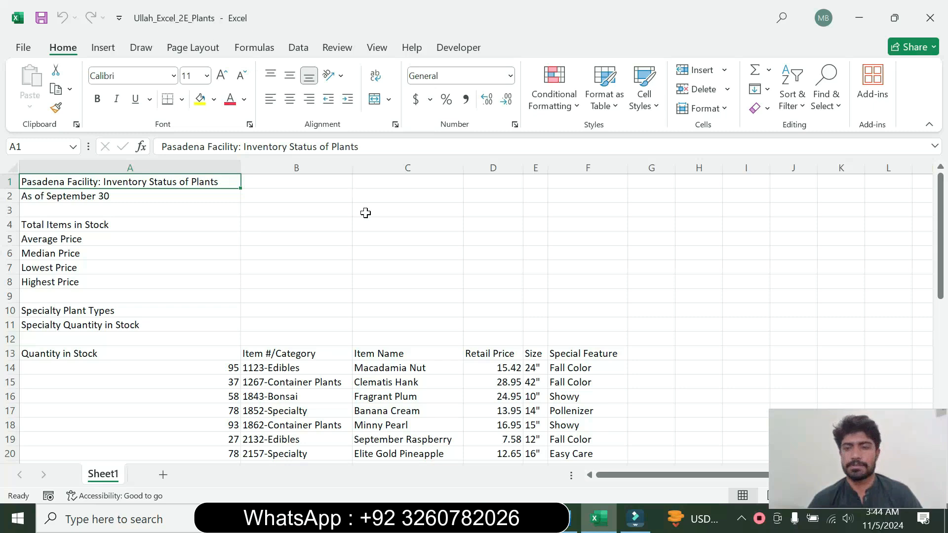
Switch to the Word instructions and format the step 1 instruction at 14 pt with yellow highlighting
{"action": "left_click", "coordinate": [567, 526]}
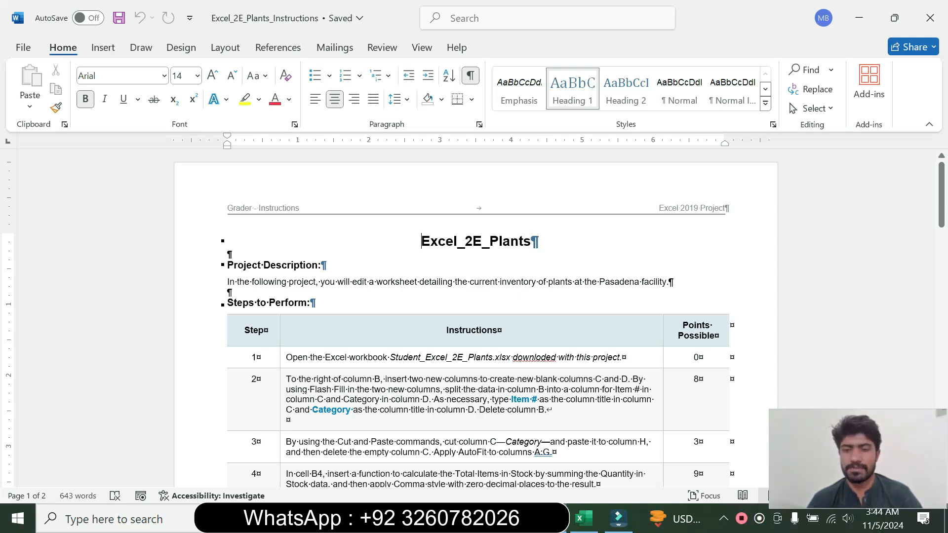
{"action": "left_click_drag", "start_coordinate": [941, 217], "coordinate": [941, 241]}
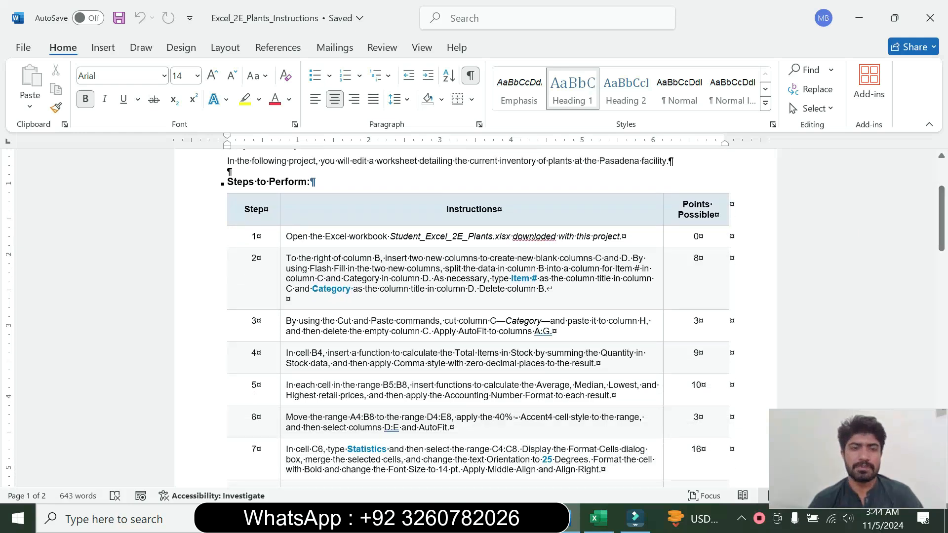
{"action": "left_click", "coordinate": [280, 245]}
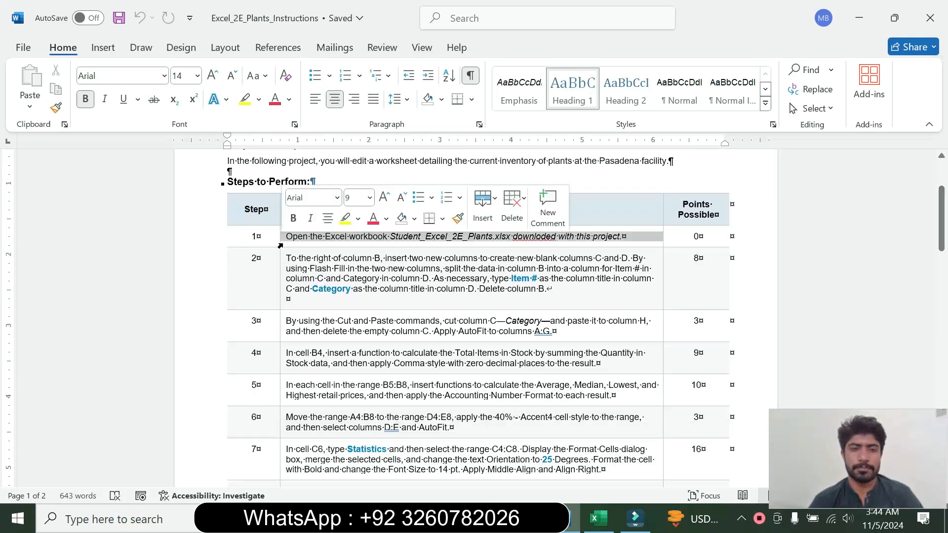
{"action": "left_click", "coordinate": [370, 198]}
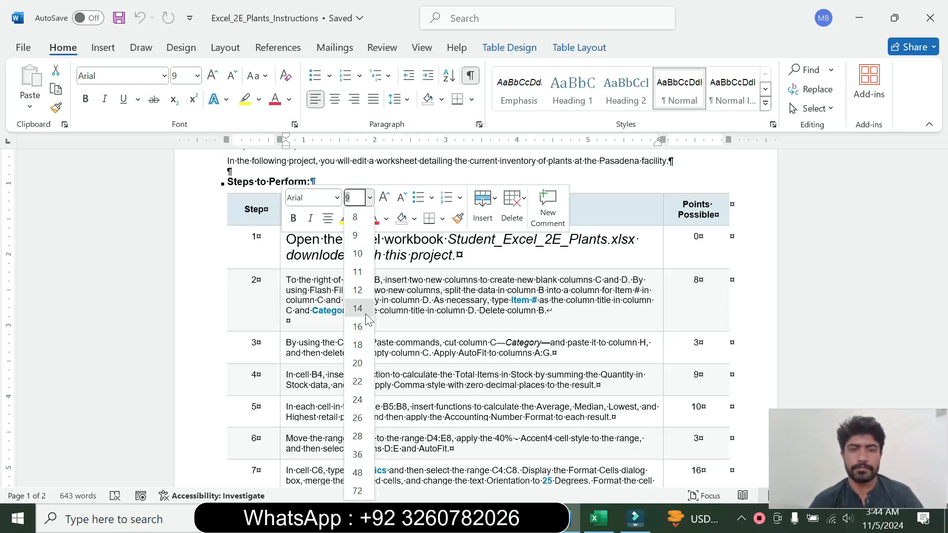
{"action": "left_click", "coordinate": [357, 308]}
{"action": "left_click", "coordinate": [349, 226]}
{"action": "left_click", "coordinate": [342, 254]}
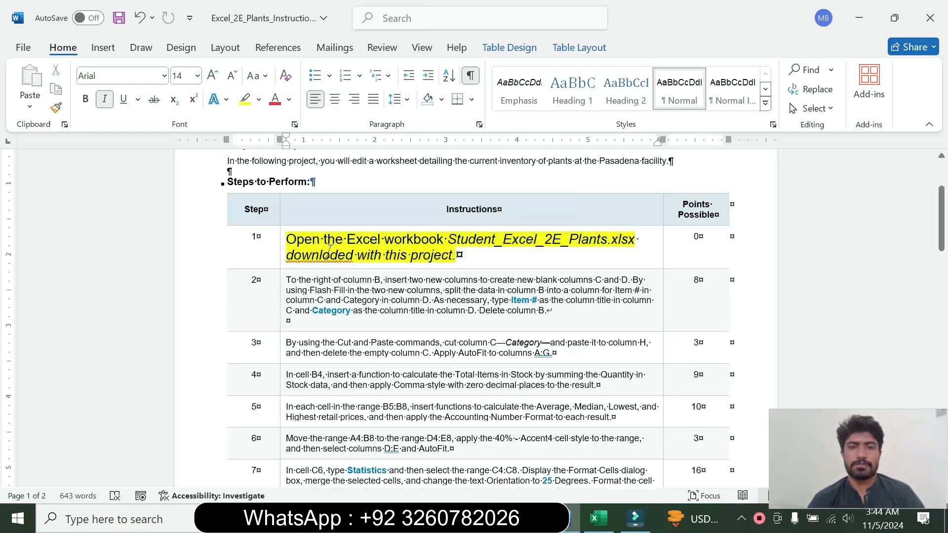
{"action": "triple_click", "coordinate": [332, 253]}
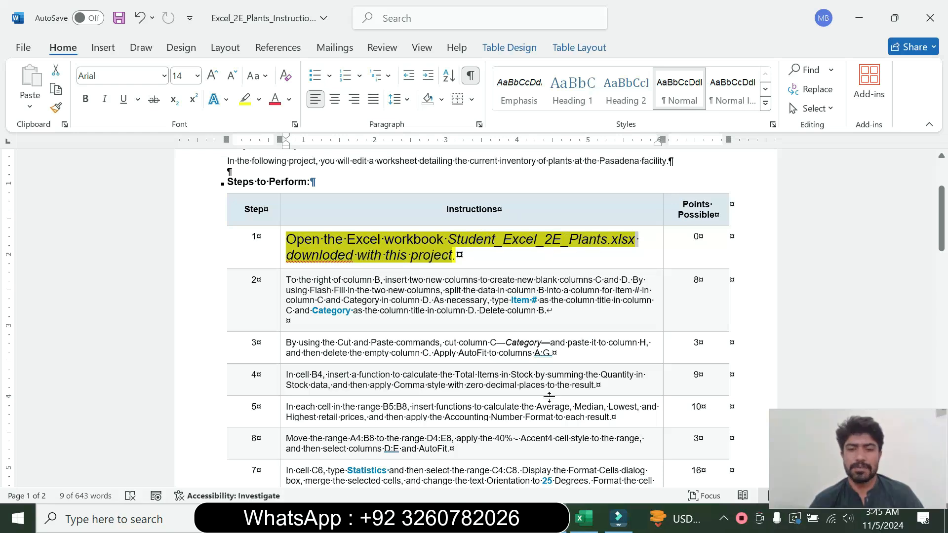
Look over the plant inventory worksheet in Excel, and return to the Word instructions
{"action": "left_click", "coordinate": [585, 519]}
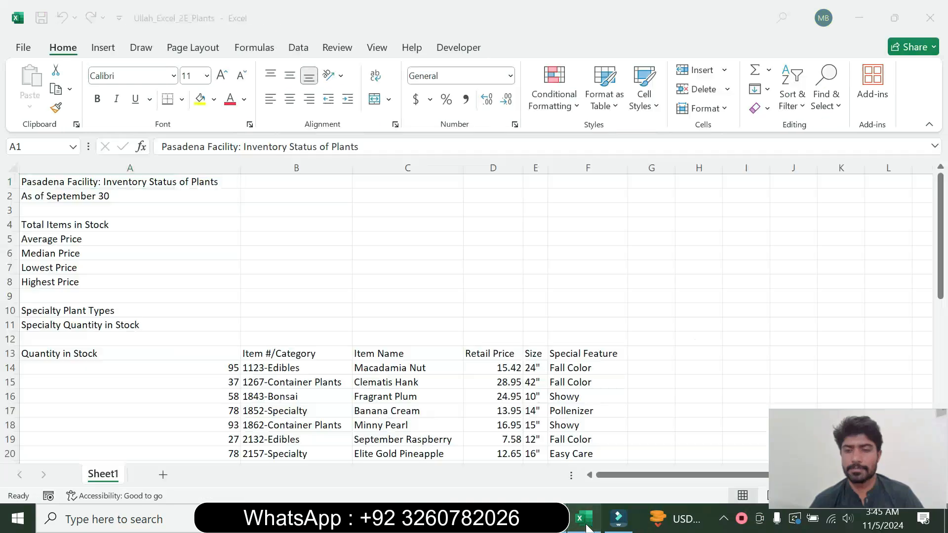
{"action": "left_click", "coordinate": [395, 360]}
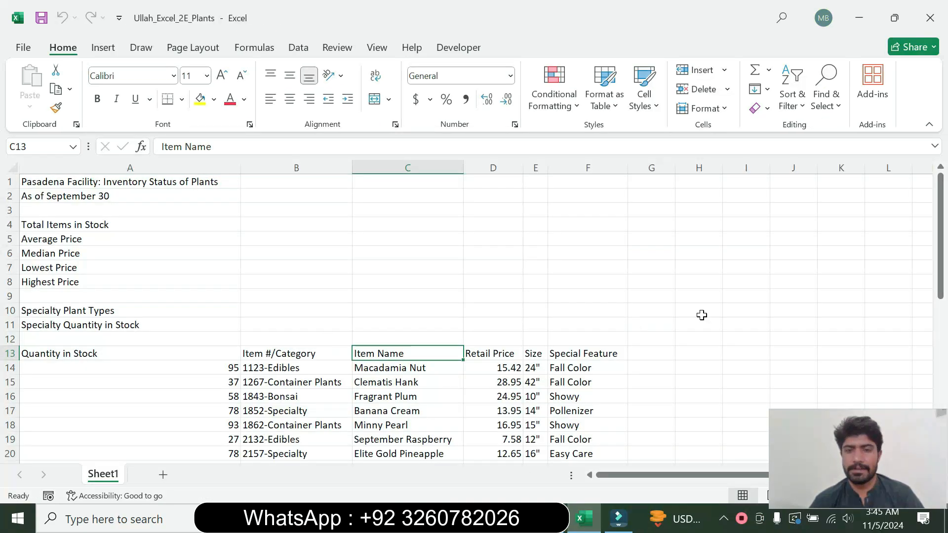
{"action": "left_click", "coordinate": [636, 350]}
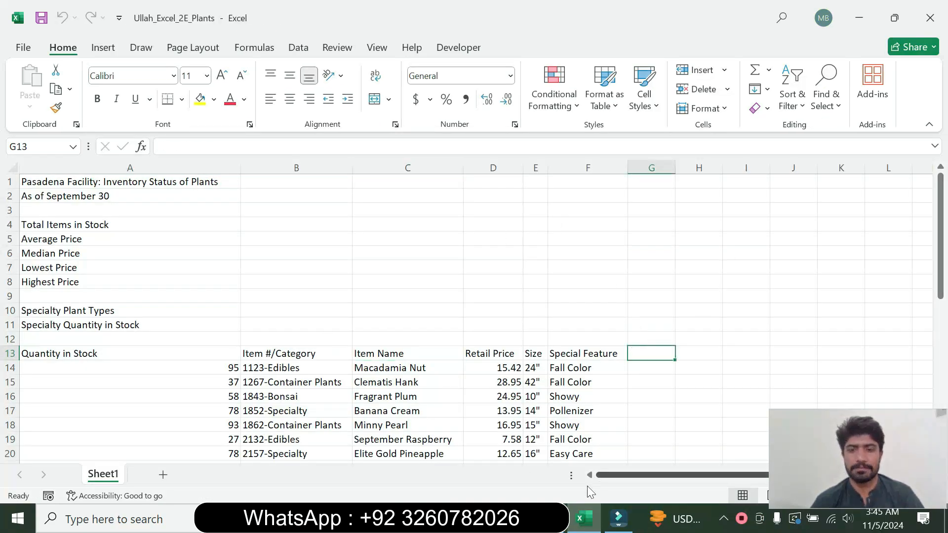
{"action": "key", "text": "alt+Tab"}
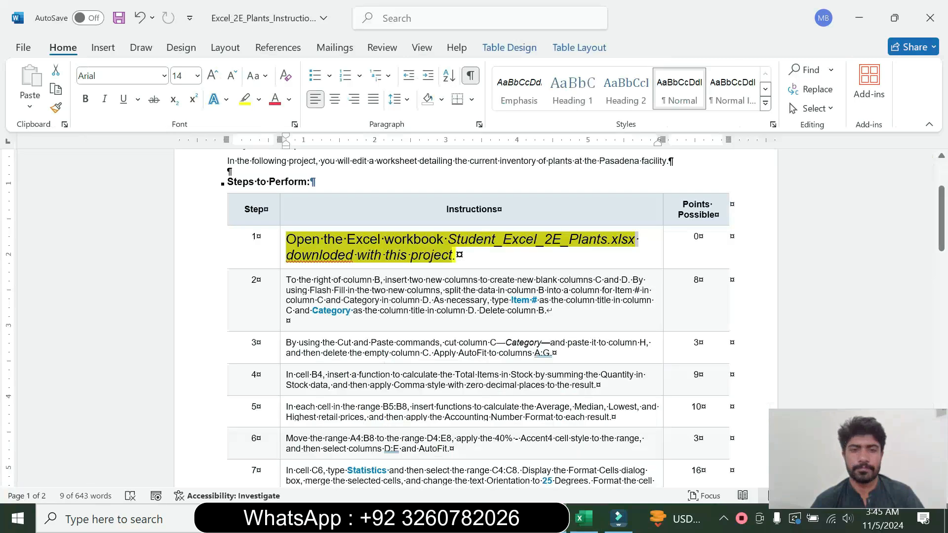
Restore the step 1 instruction to 9 pt and remove its highlighting
{"action": "left_click", "coordinate": [282, 261]}
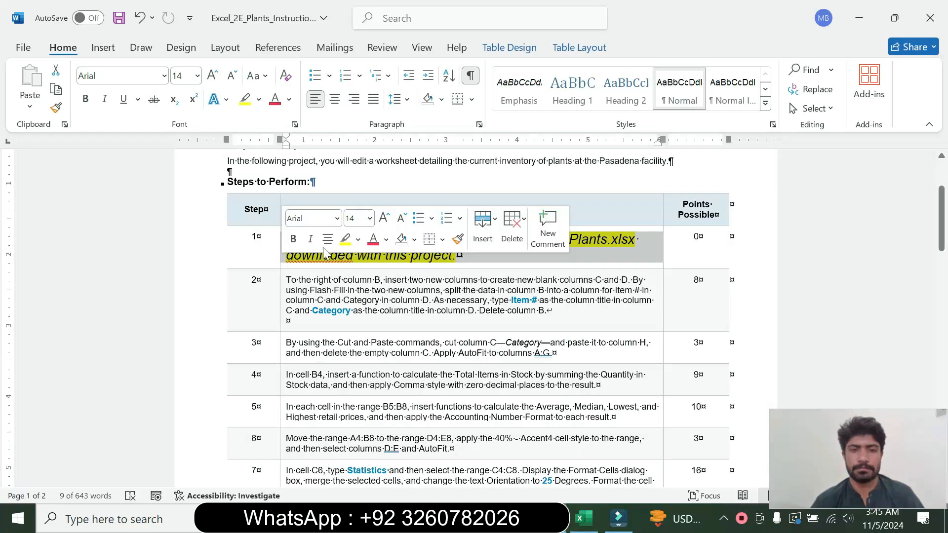
{"action": "left_click", "coordinate": [370, 219]}
{"action": "left_click", "coordinate": [359, 250]}
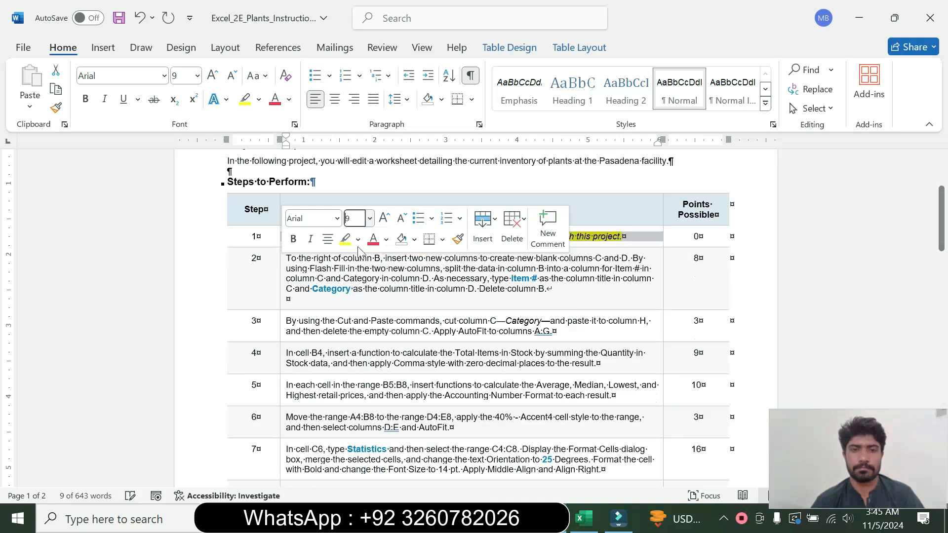
{"action": "left_click", "coordinate": [358, 239]}
{"action": "left_click", "coordinate": [382, 360]}
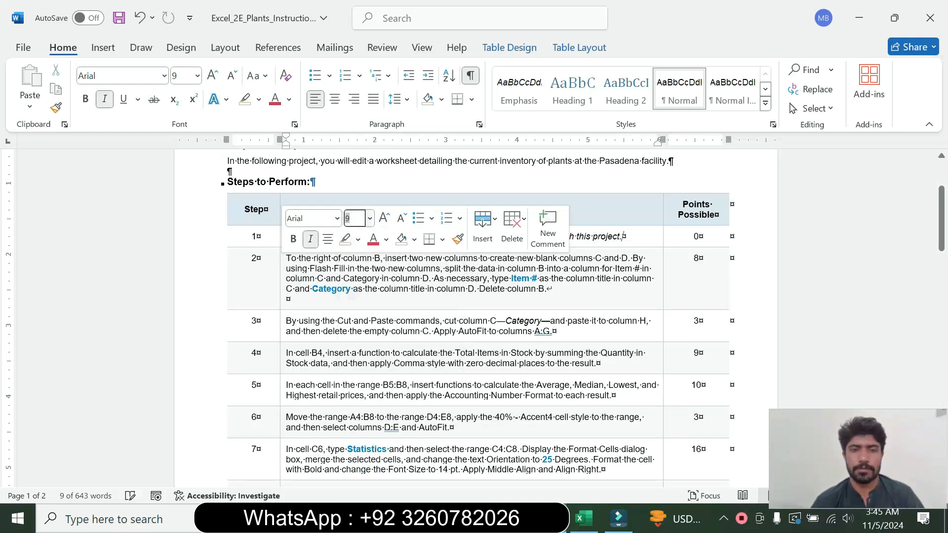
Enlarge the step 2 instruction text to 14 pt and highlight it in turquoise
{"action": "left_click", "coordinate": [283, 303]}
{"action": "left_click", "coordinate": [373, 255]}
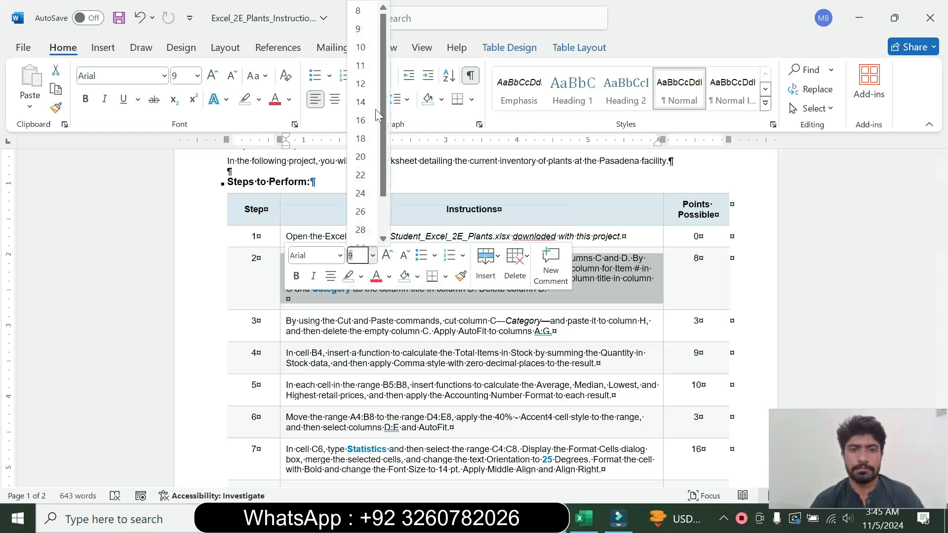
{"action": "left_click", "coordinate": [362, 102]}
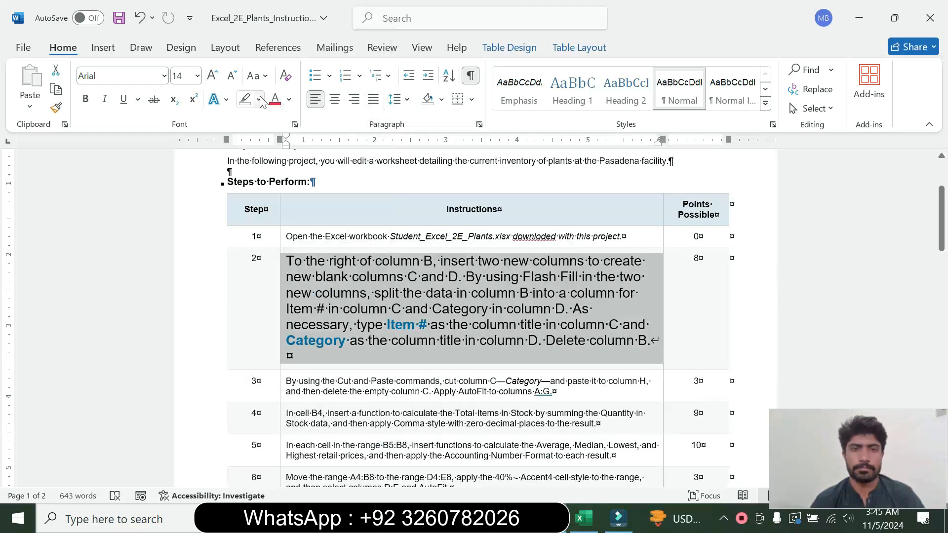
{"action": "left_click", "coordinate": [260, 102]}
{"action": "left_click", "coordinate": [293, 151]}
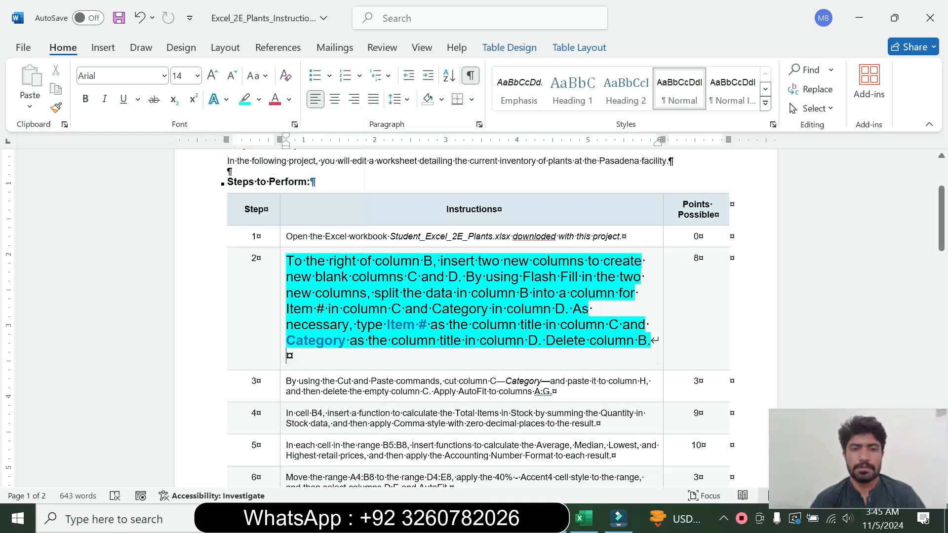
Read the step 2 instruction on inserting columns and splitting column B, and switch to the Excel workbook
{"action": "left_click_drag", "start_coordinate": [287, 261], "coordinate": [540, 351]}
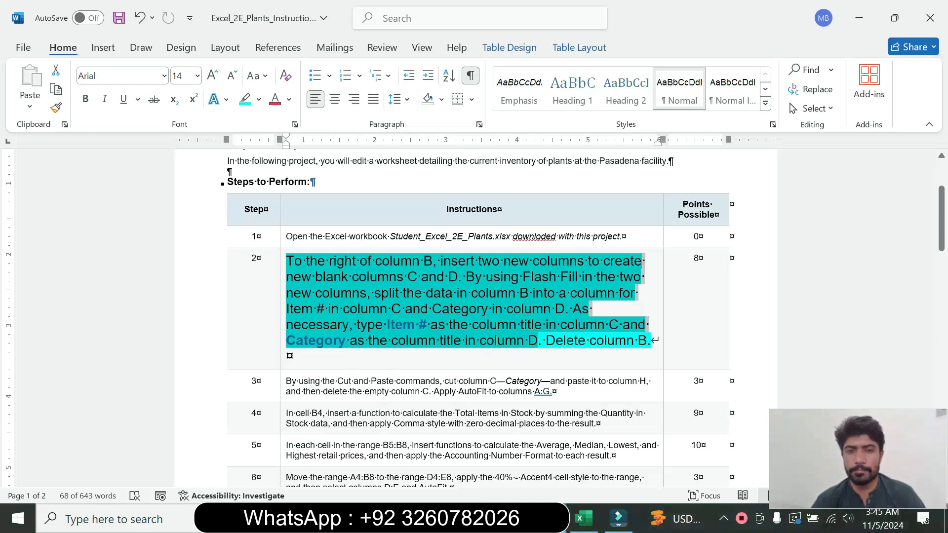
{"action": "left_click", "coordinate": [586, 341]}
{"action": "left_click_drag", "start_coordinate": [359, 262], "coordinate": [426, 262]}
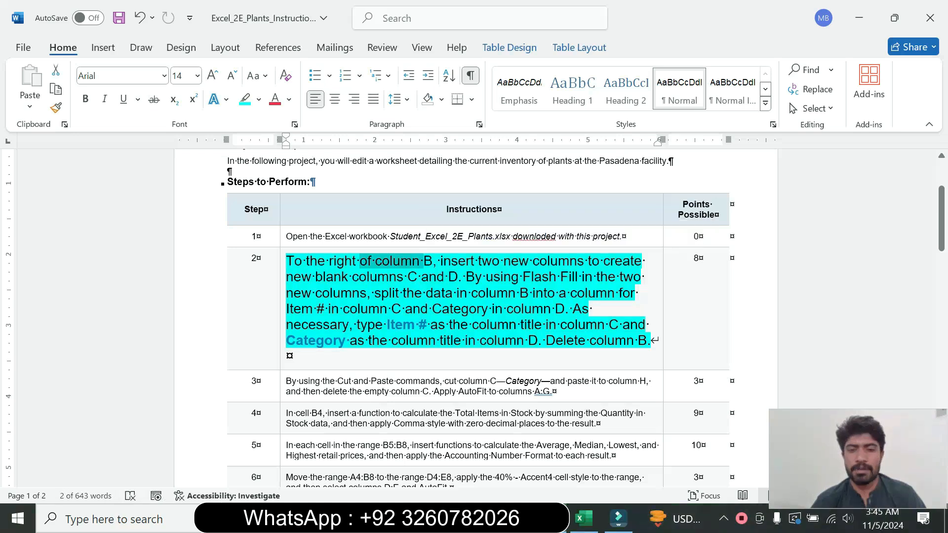
{"action": "left_click", "coordinate": [583, 518]}
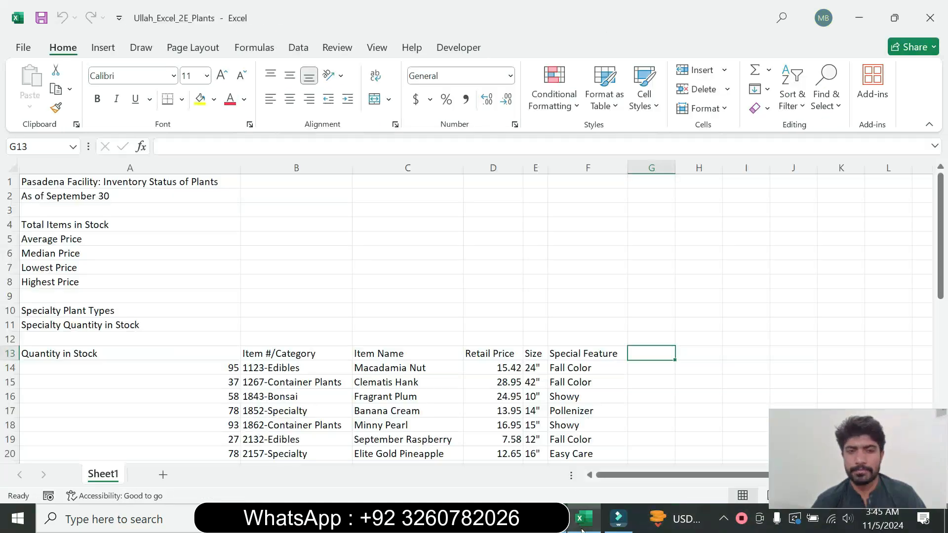
{"action": "left_click", "coordinate": [316, 167]}
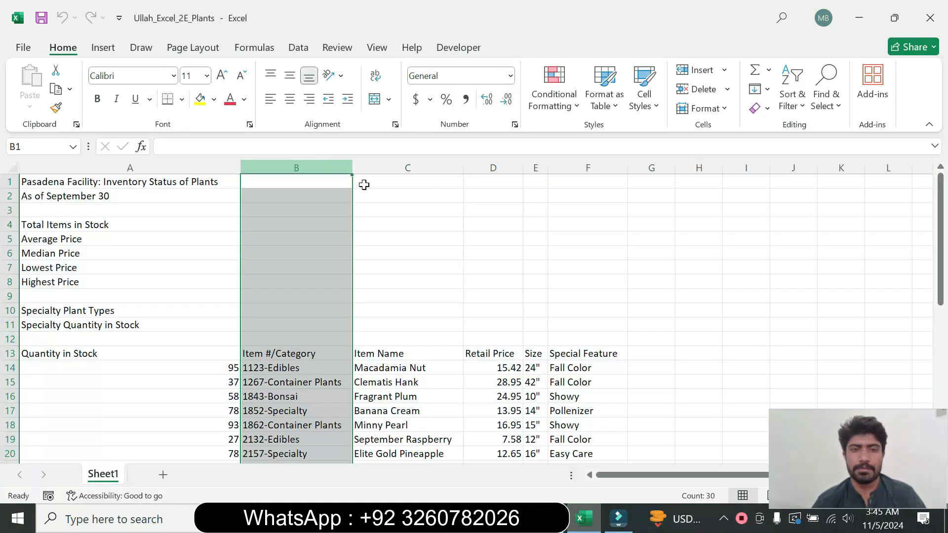
{"action": "right_click", "coordinate": [337, 166]}
{"action": "left_click", "coordinate": [399, 317]}
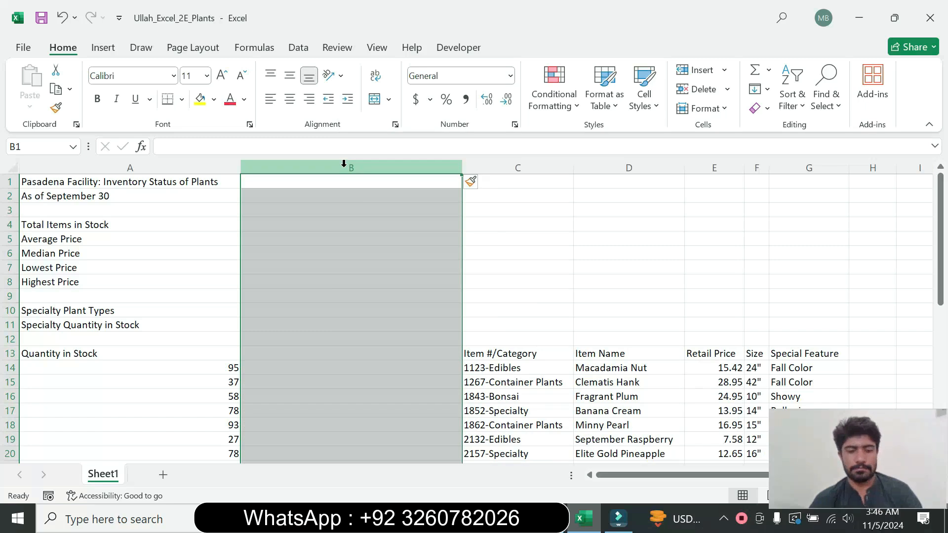
{"action": "key", "text": "ctrl+z"}
Insert two blank columns, C and D, directly to the right of the Item #/Category column
{"action": "left_click", "coordinate": [381, 166]}
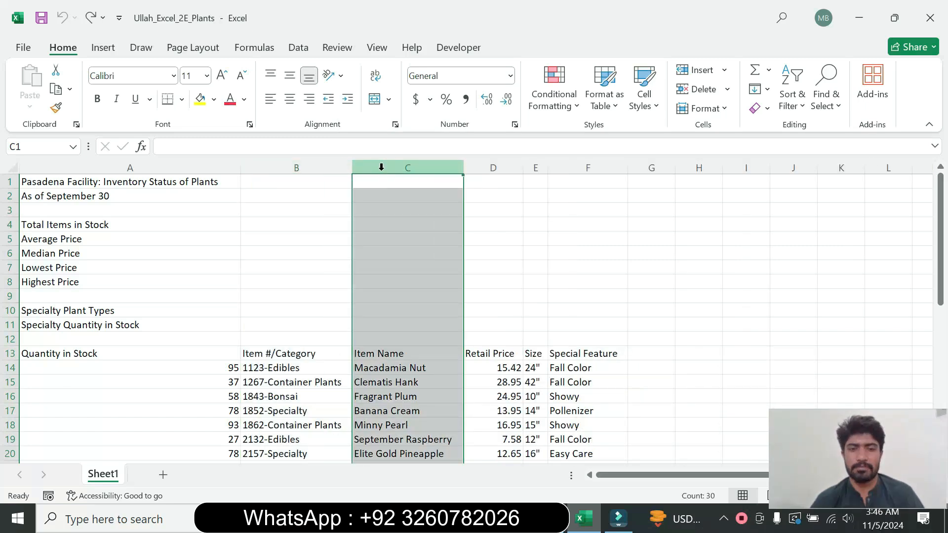
{"action": "right_click", "coordinate": [381, 167]}
{"action": "left_click", "coordinate": [431, 320]}
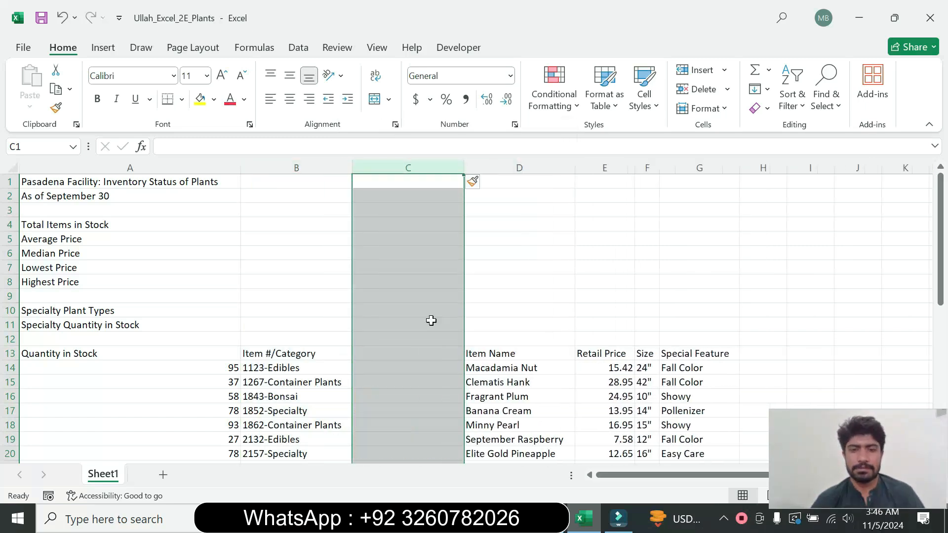
{"action": "right_click", "coordinate": [416, 169]}
{"action": "left_click", "coordinate": [460, 318]}
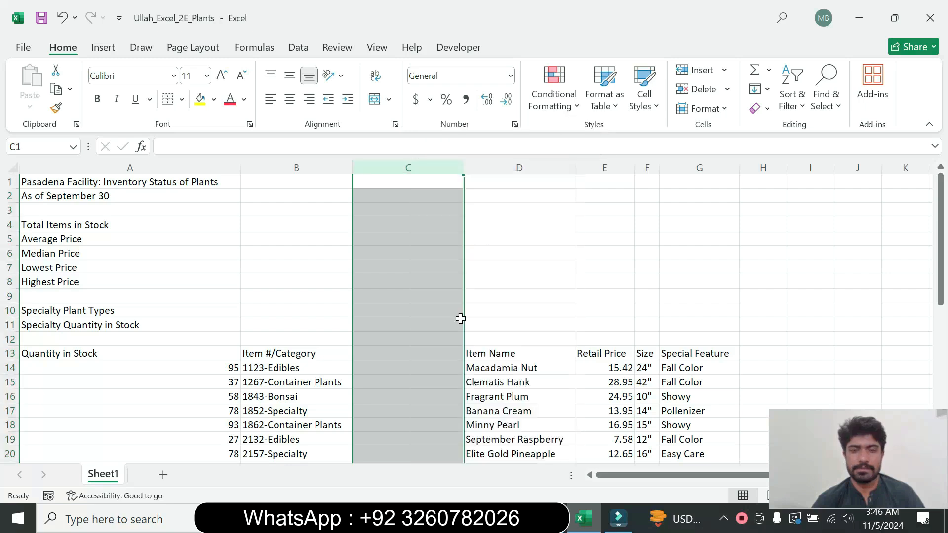
Check the Word instructions, and in Excel copy only the item number 1123 from B14 into C14
{"action": "key", "text": "alt+Tab"}
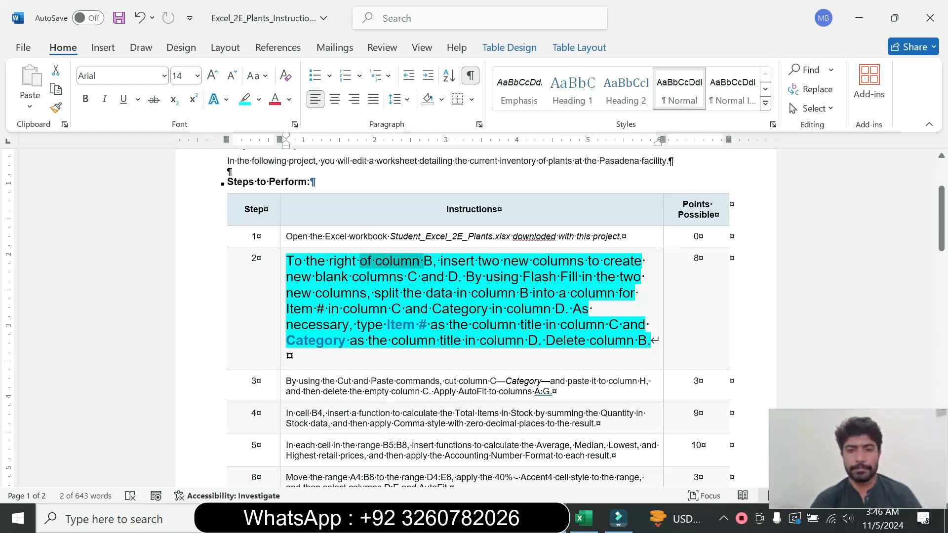
{"action": "left_click", "coordinate": [583, 519]}
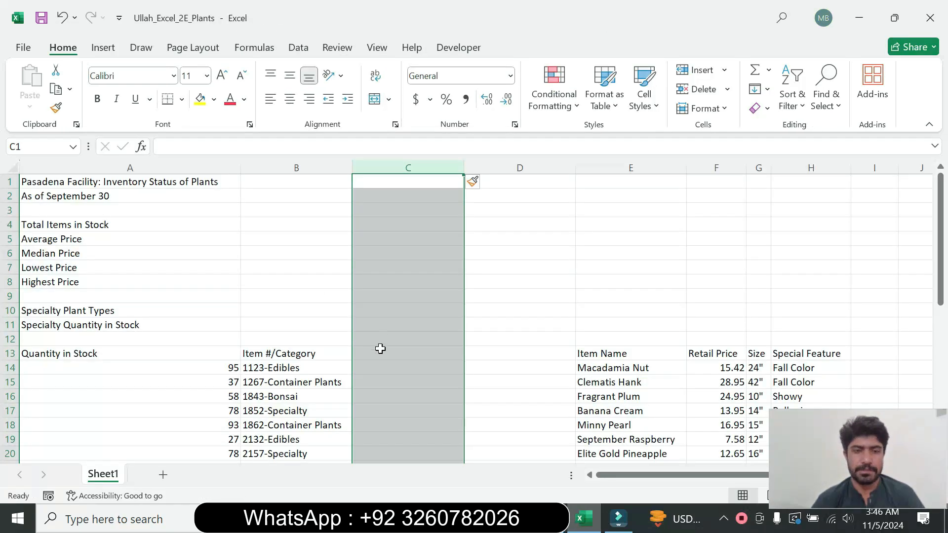
{"action": "left_click", "coordinate": [381, 368]}
{"action": "left_click", "coordinate": [275, 368]}
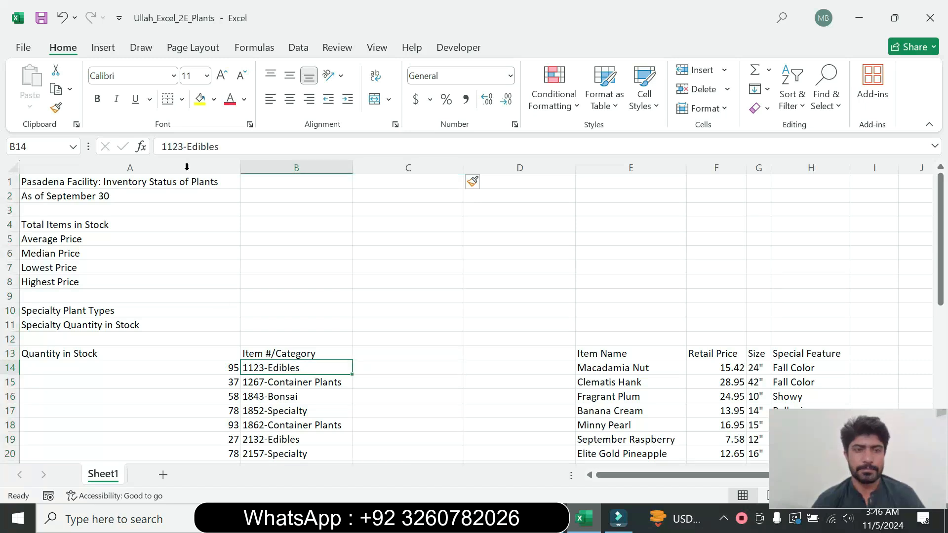
{"action": "double_click", "coordinate": [171, 147]}
{"action": "key", "text": "ctrl+c"}
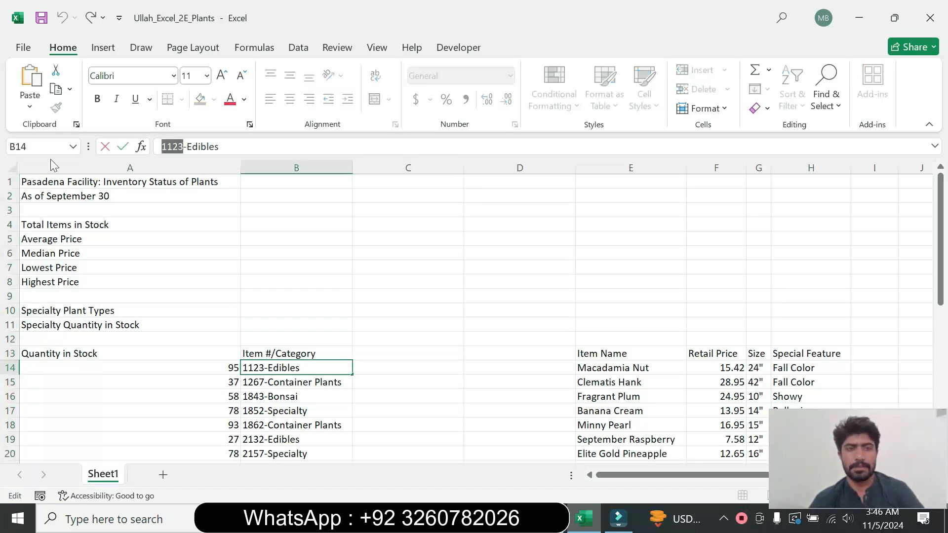
{"action": "left_click", "coordinate": [385, 369]}
{"action": "left_click", "coordinate": [164, 146]}
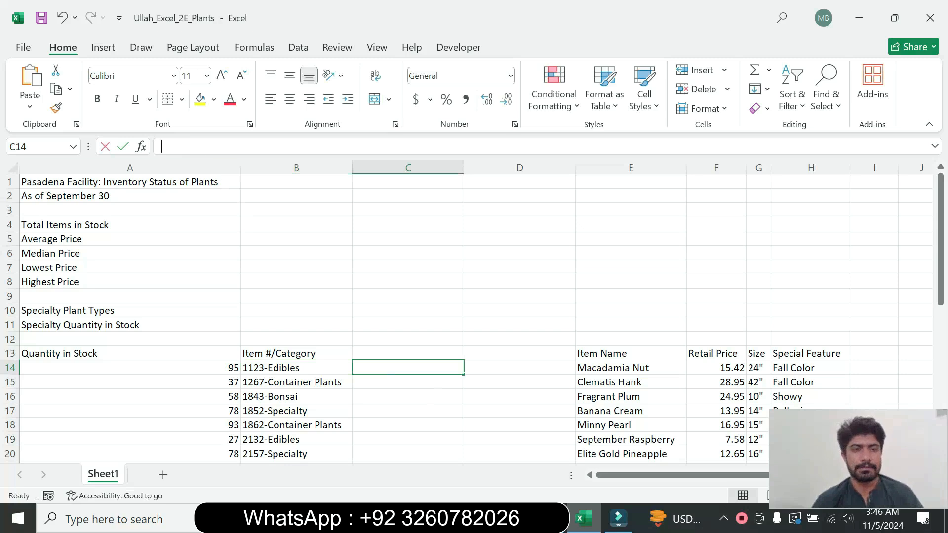
{"action": "key", "text": "ctrl+v"}
{"action": "key", "text": "Return"}
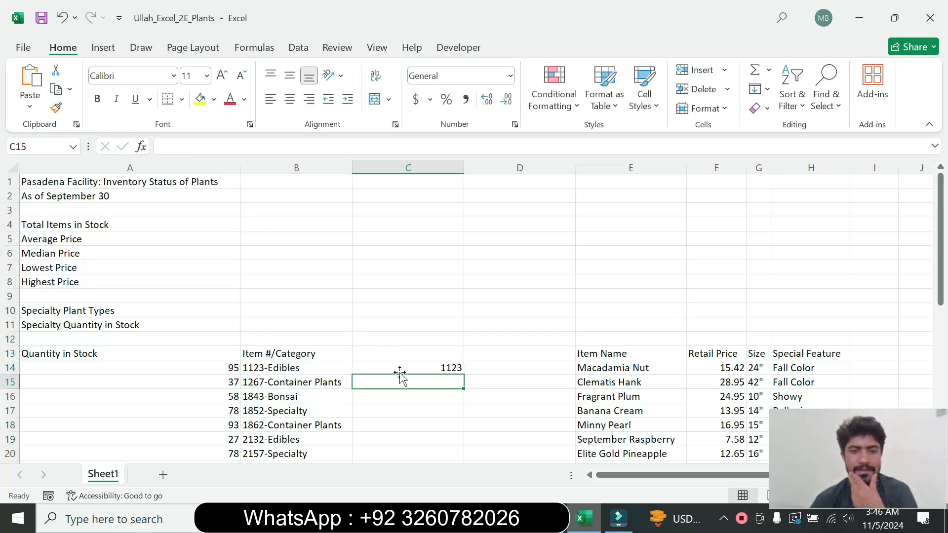
Use Flash Fill from cell C14 to fill column C with the item numbers
{"action": "left_click", "coordinate": [400, 370]}
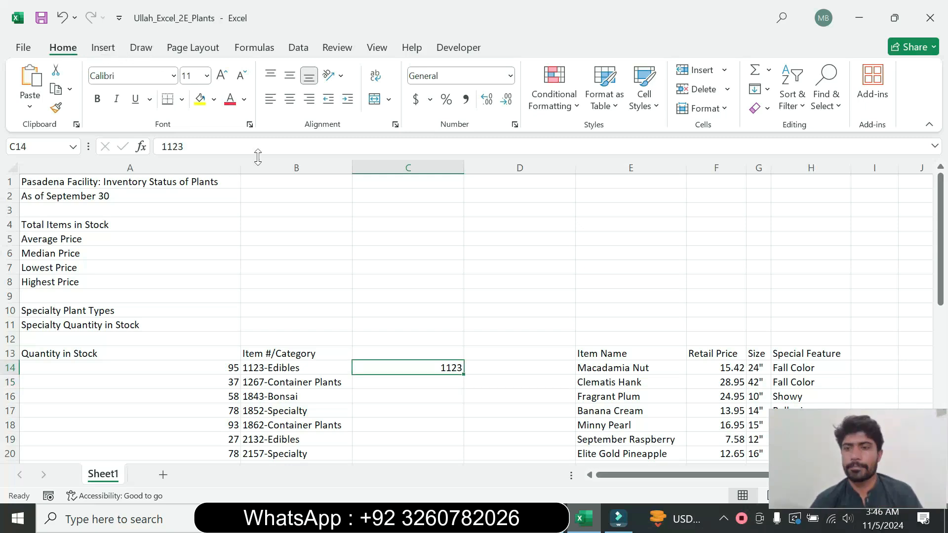
{"action": "left_click", "coordinate": [766, 90]}
{"action": "left_click", "coordinate": [790, 263]}
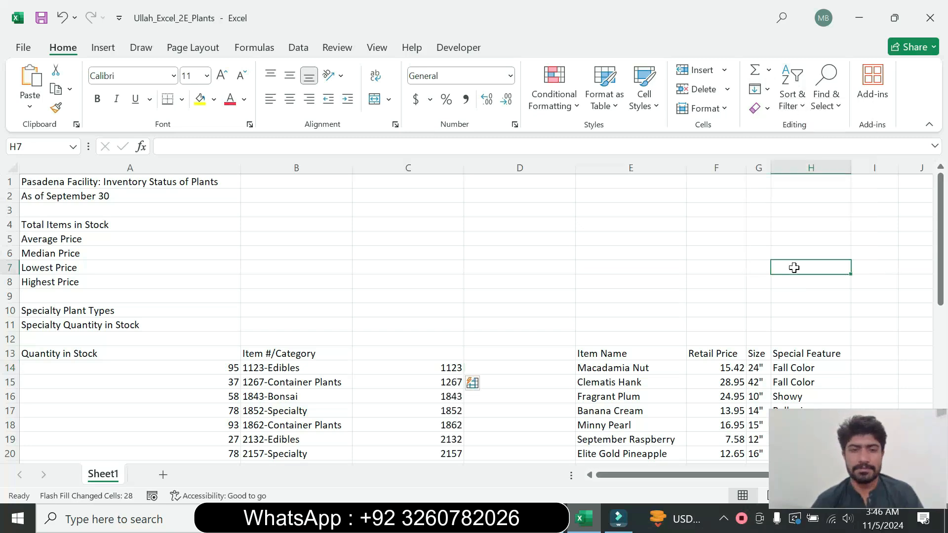
Select cell D14 and reread the step 2 instruction in Word on the Item # and Category columns, returning to Excel
{"action": "left_click", "coordinate": [483, 368]}
{"action": "key", "text": "alt+Tab"}
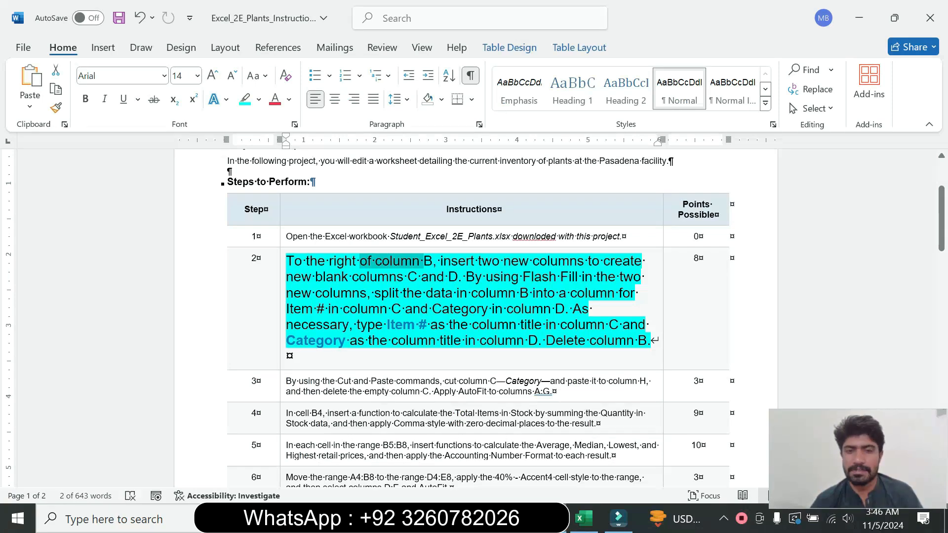
{"action": "left_click_drag", "start_coordinate": [286, 309], "coordinate": [527, 340]}
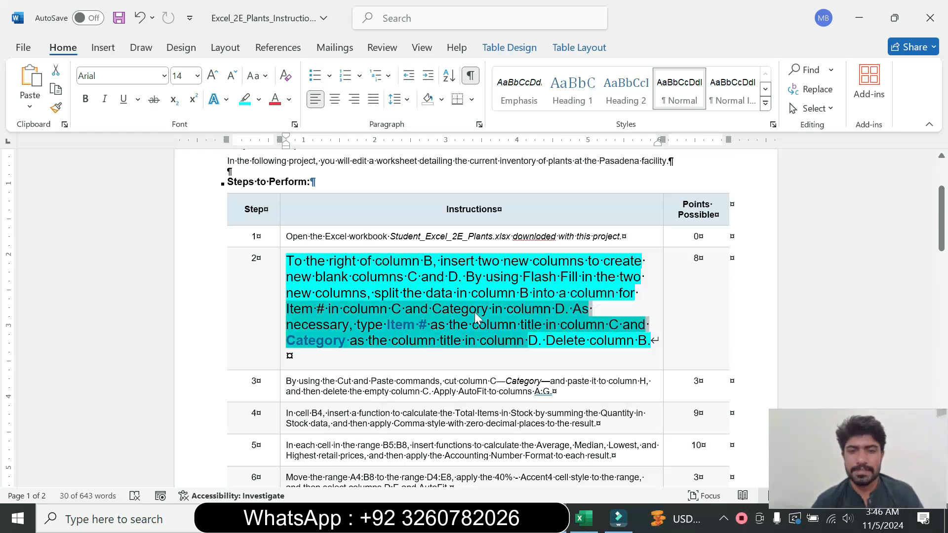
{"action": "key", "text": "alt+Tab"}
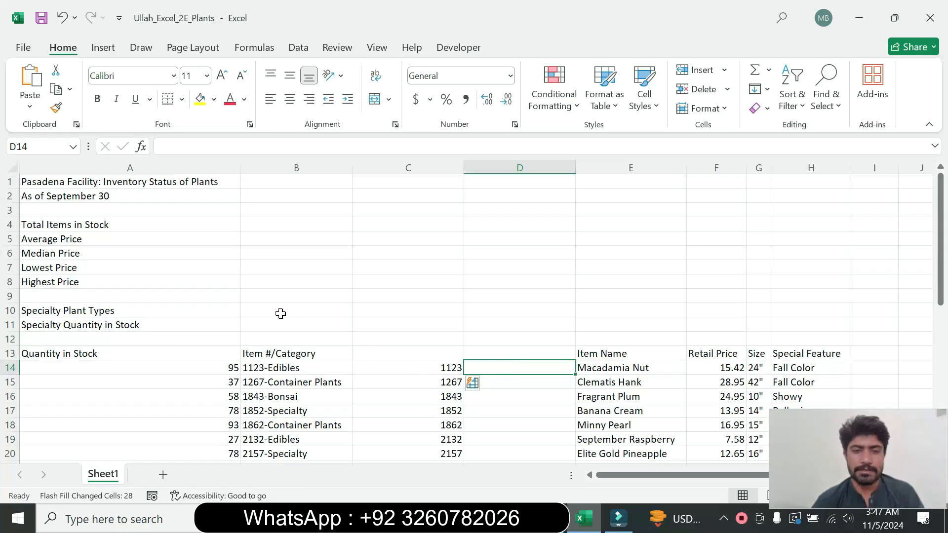
Copy only the category text Edibles from cell B14 into cell D14
{"action": "left_click", "coordinate": [282, 368]}
{"action": "left_click_drag", "start_coordinate": [187, 147], "coordinate": [219, 146]}
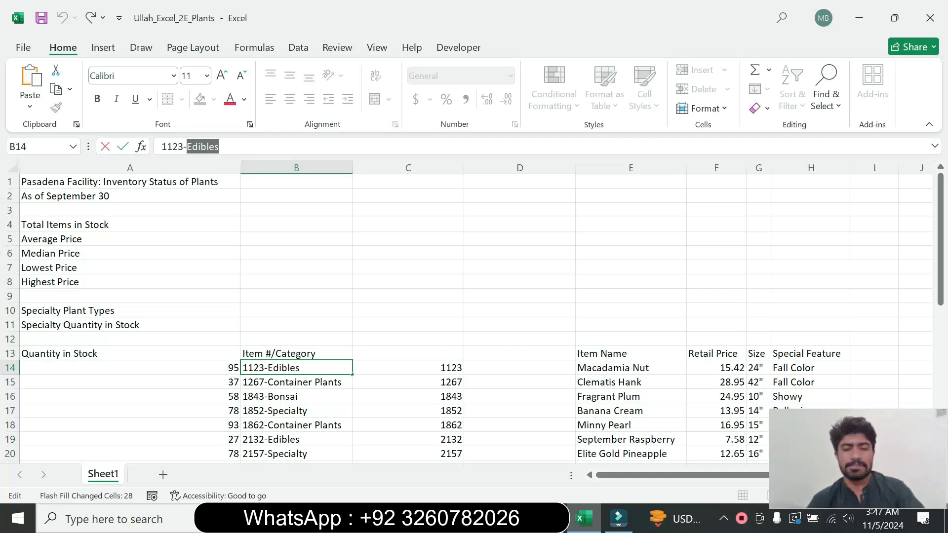
{"action": "key", "text": "Return"}
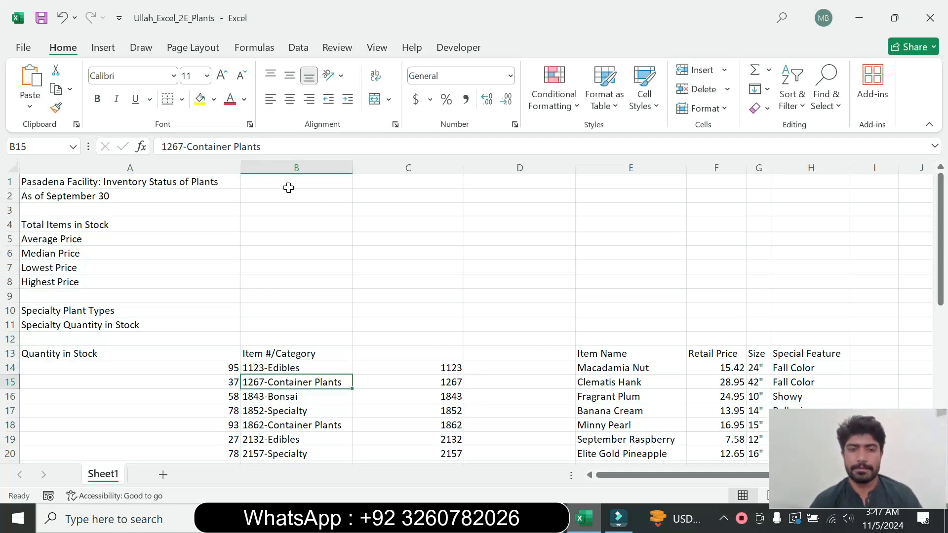
{"action": "left_click", "coordinate": [474, 367]}
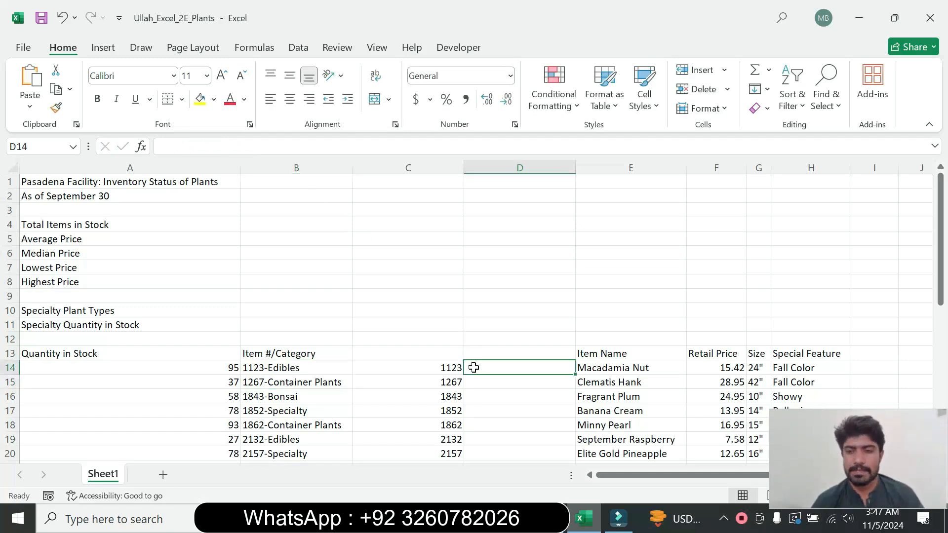
{"action": "type", "text": "Edibles"}
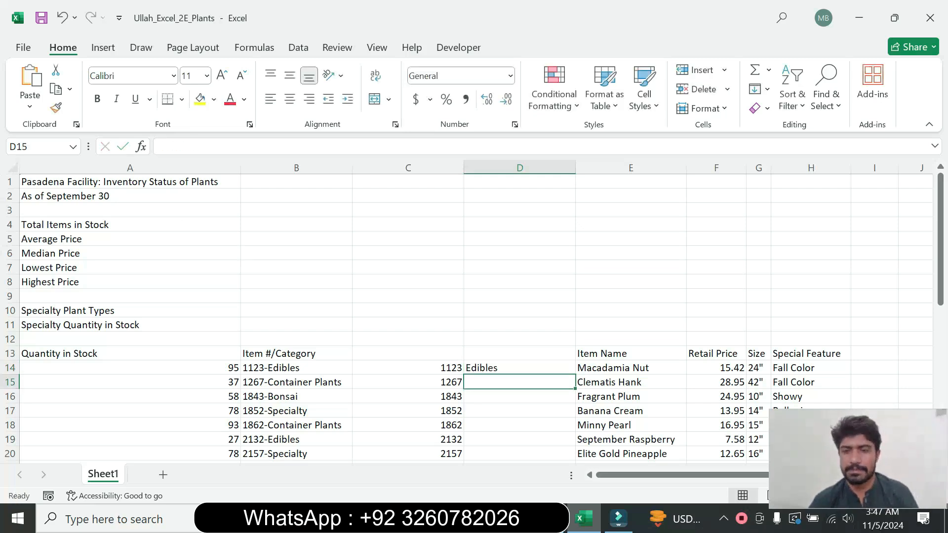
Use Flash Fill from cell D14 to fill column D with the plant categories
{"action": "left_click", "coordinate": [514, 364]}
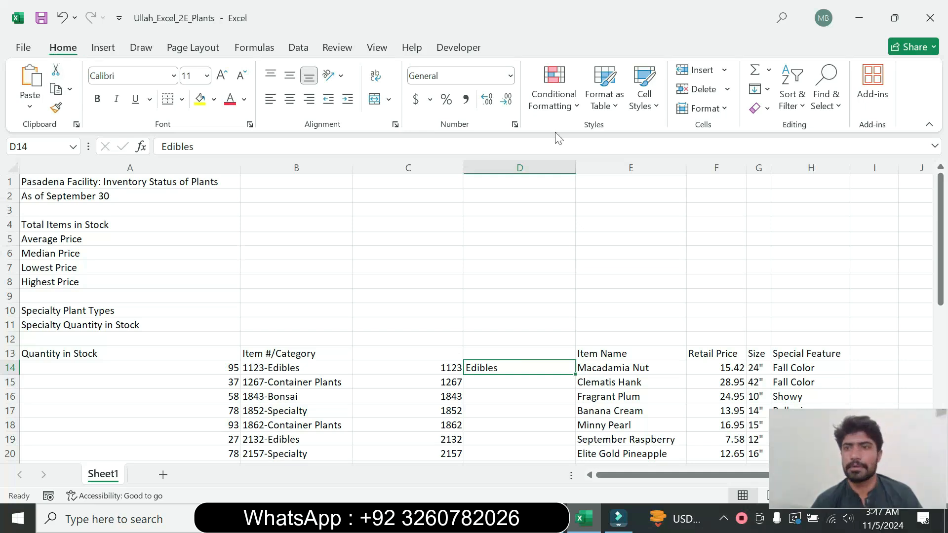
{"action": "left_click", "coordinate": [771, 93]}
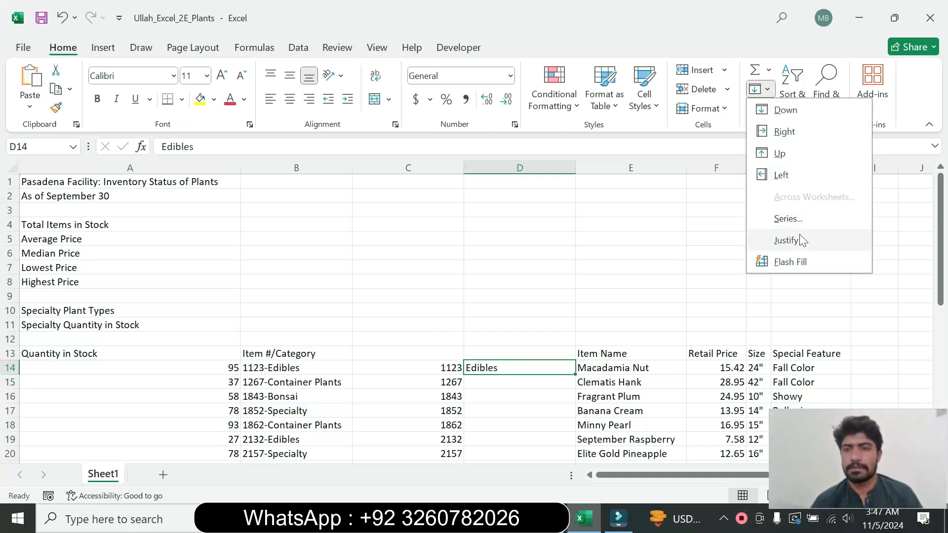
{"action": "left_click", "coordinate": [793, 262]}
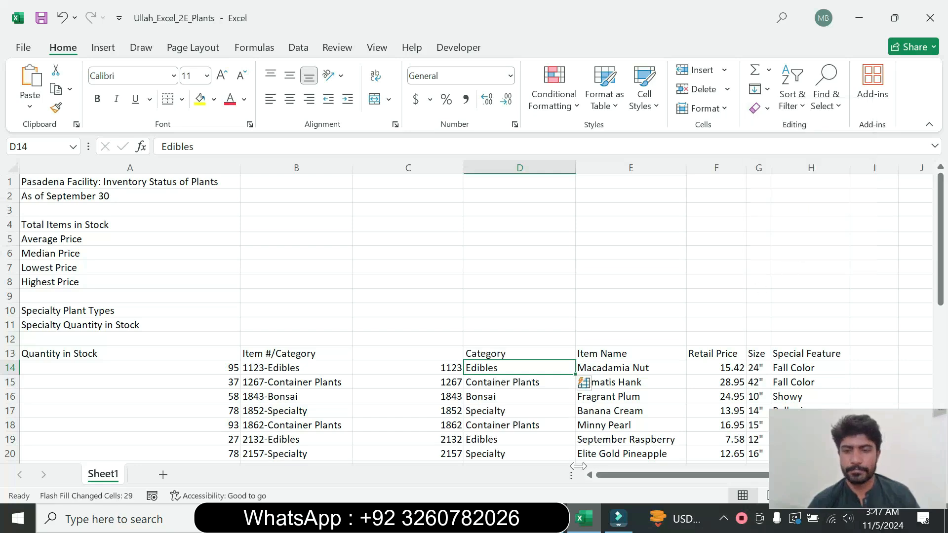
Switch to the Word instructions and select the column title text Item # in the step 2 instruction
{"action": "key", "text": "alt+Tab"}
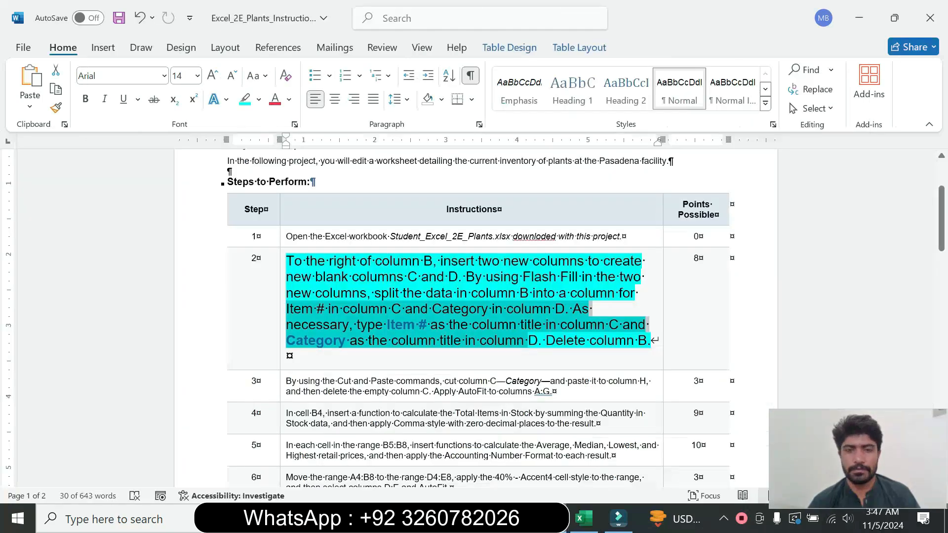
{"action": "left_click", "coordinate": [439, 341]}
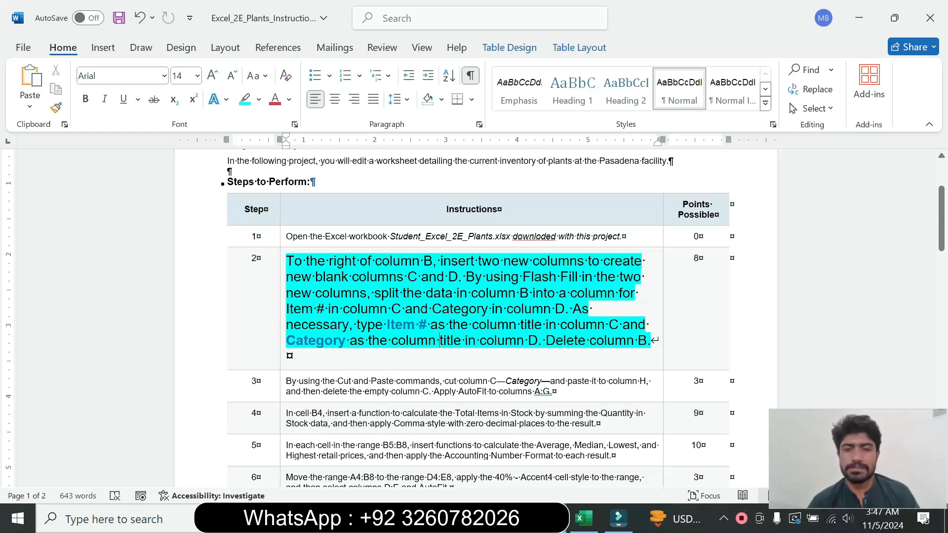
{"action": "left_click", "coordinate": [390, 325]}
{"action": "left_click_drag", "start_coordinate": [383, 325], "coordinate": [416, 325]}
{"action": "left_click", "coordinate": [390, 325]}
{"action": "left_click", "coordinate": [416, 324]}
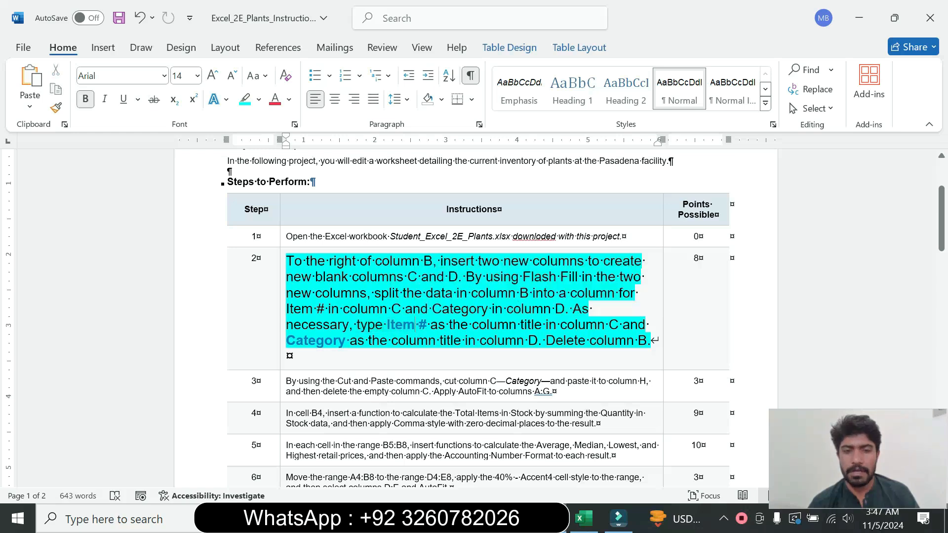
{"action": "left_click_drag", "start_coordinate": [416, 324], "coordinate": [394, 325]}
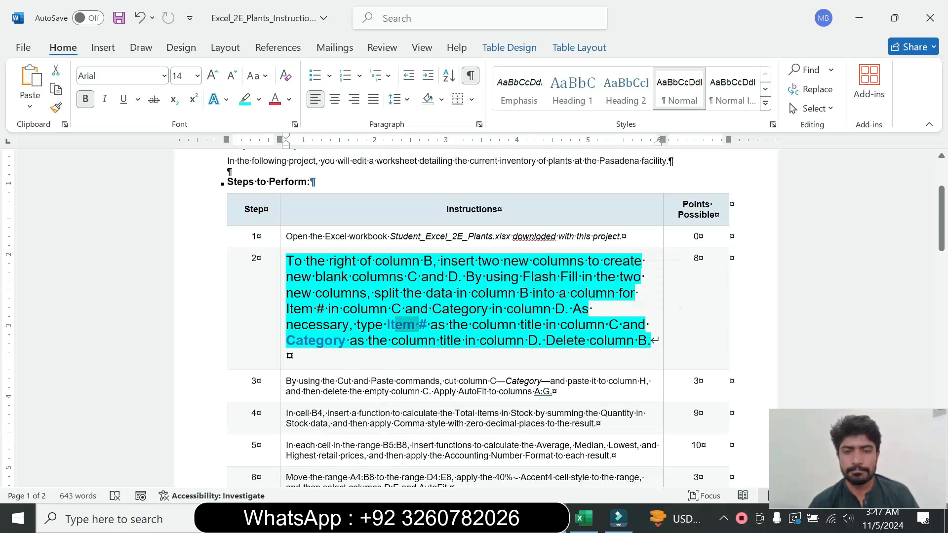
{"action": "left_click", "coordinate": [383, 325]}
{"action": "left_click_drag", "start_coordinate": [386, 325], "coordinate": [425, 329]}
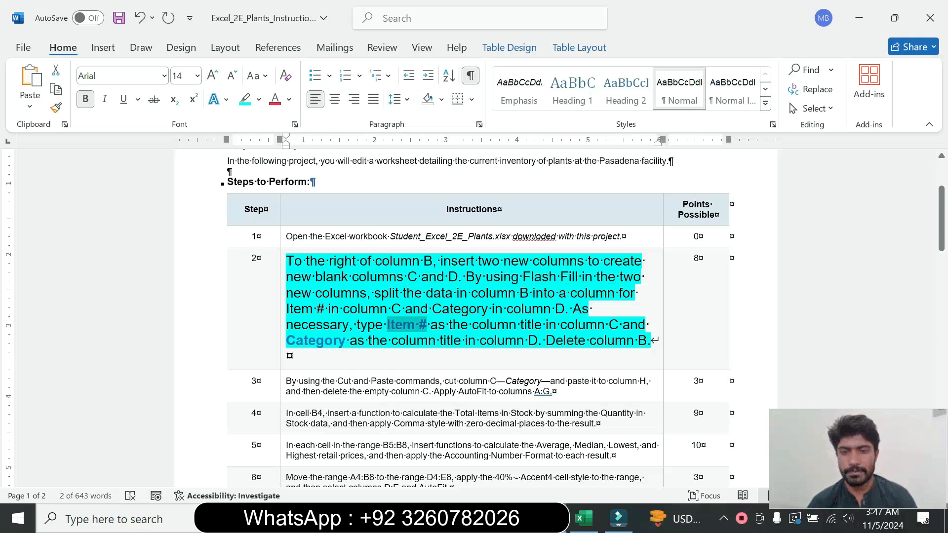
Return to Excel and enter Item # as the column title in cell C13
{"action": "left_click", "coordinate": [584, 519]}
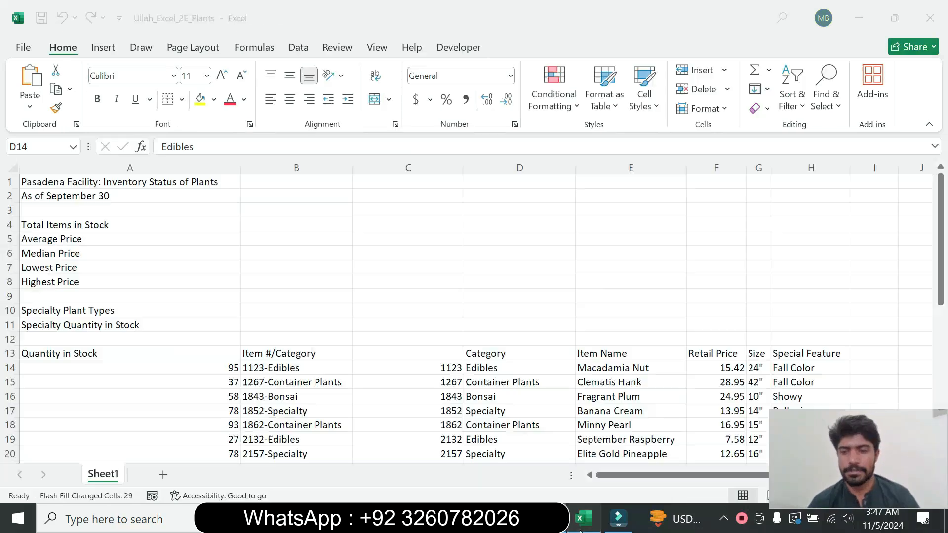
{"action": "left_click", "coordinate": [375, 352]}
{"action": "key", "text": "F2"}
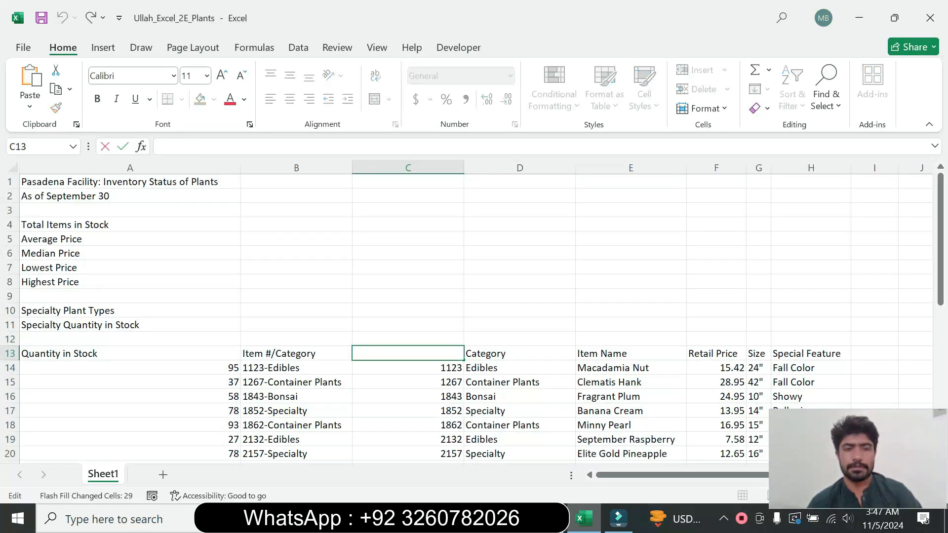
{"action": "type", "text": "Item #"}
{"action": "key", "text": "Return"}
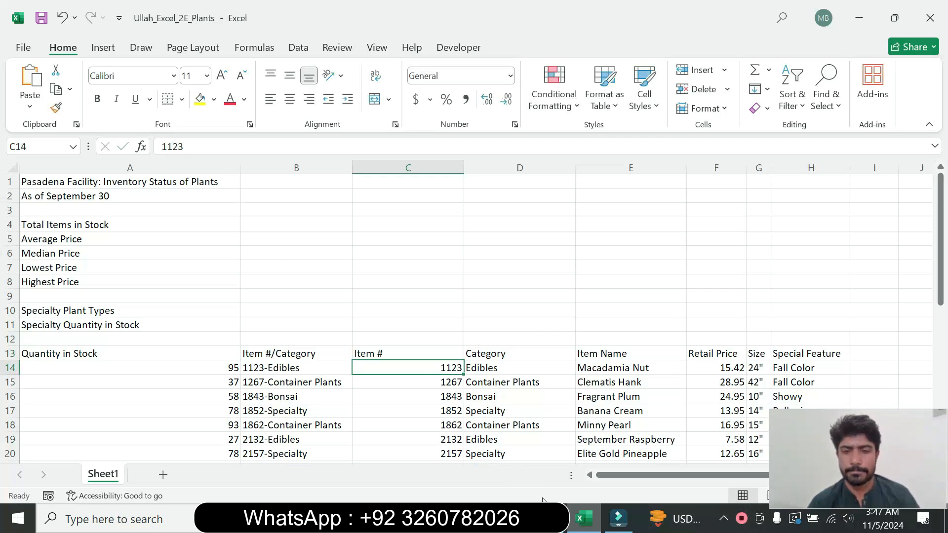
Switch to Word and copy the column title Category from the step 2 instruction
{"action": "key", "text": "alt+Tab"}
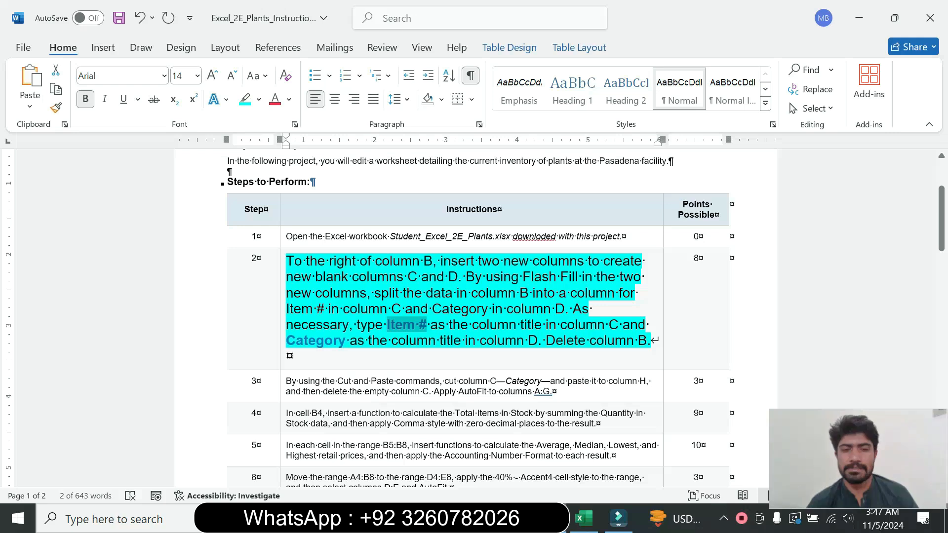
{"action": "left_click_drag", "start_coordinate": [296, 342], "coordinate": [657, 342]}
{"action": "left_click", "coordinate": [297, 341]}
{"action": "left_click", "coordinate": [289, 356]}
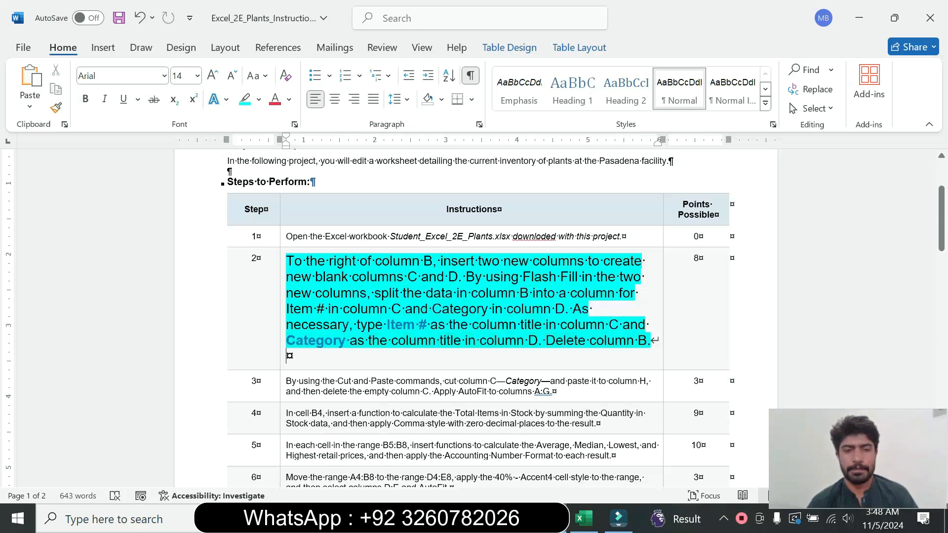
{"action": "left_click_drag", "start_coordinate": [288, 341], "coordinate": [347, 348]}
{"action": "key", "text": "ctrl+c"}
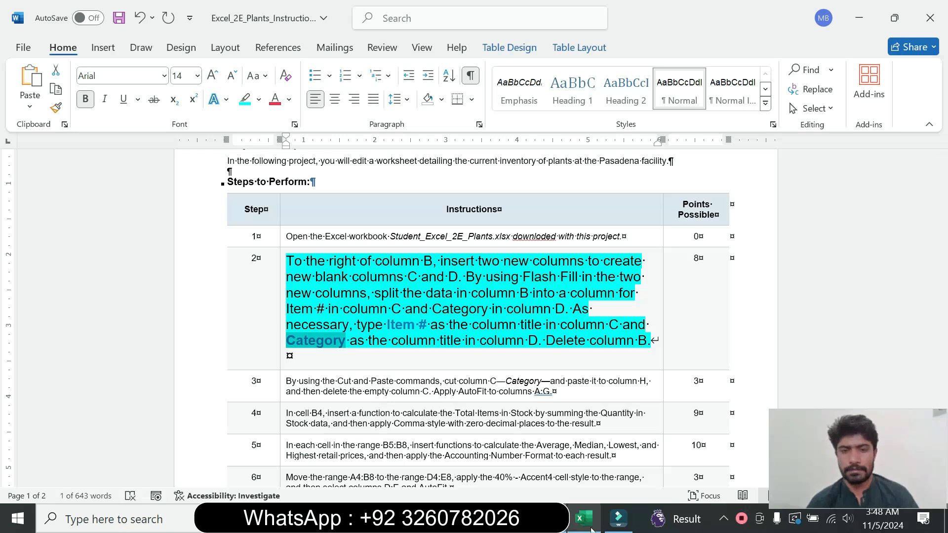
Return to Excel and paste Category as the column title in cell D13
{"action": "left_click", "coordinate": [591, 526]}
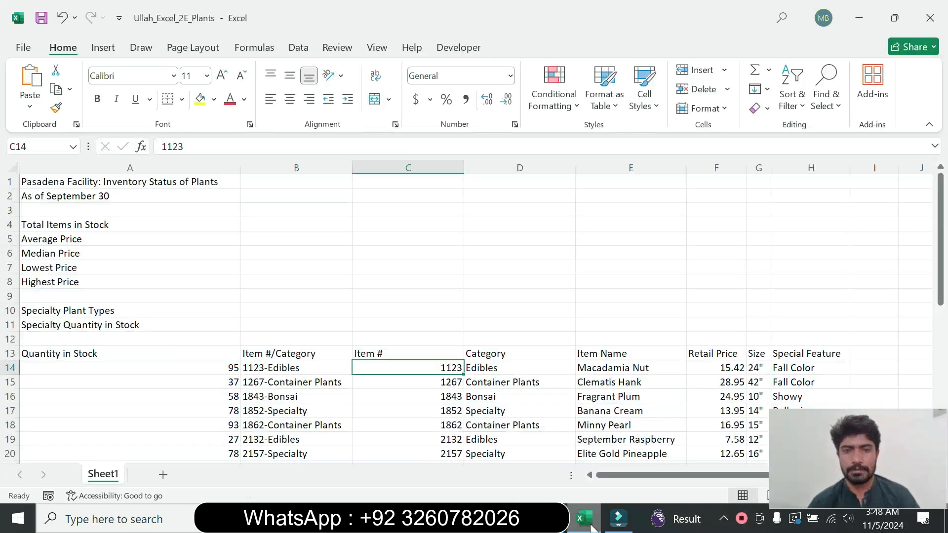
{"action": "left_click", "coordinate": [517, 355]}
{"action": "left_click_drag", "start_coordinate": [215, 148], "coordinate": [124, 158]}
{"action": "key", "text": "ctrl+v"}
{"action": "key", "text": "Return"}
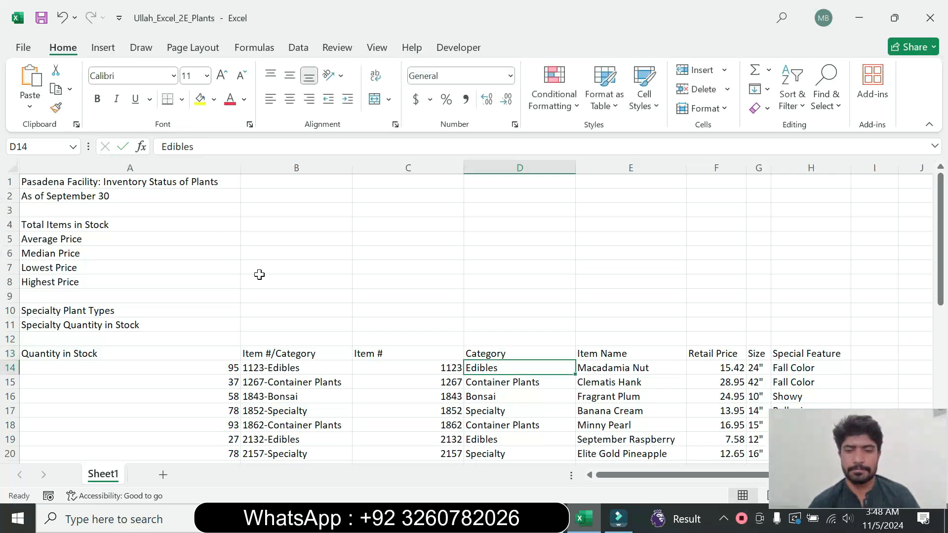
Check the end of the step 2 instruction in Word, and in Excel try clearing the contents of column B
{"action": "left_click", "coordinate": [549, 518]}
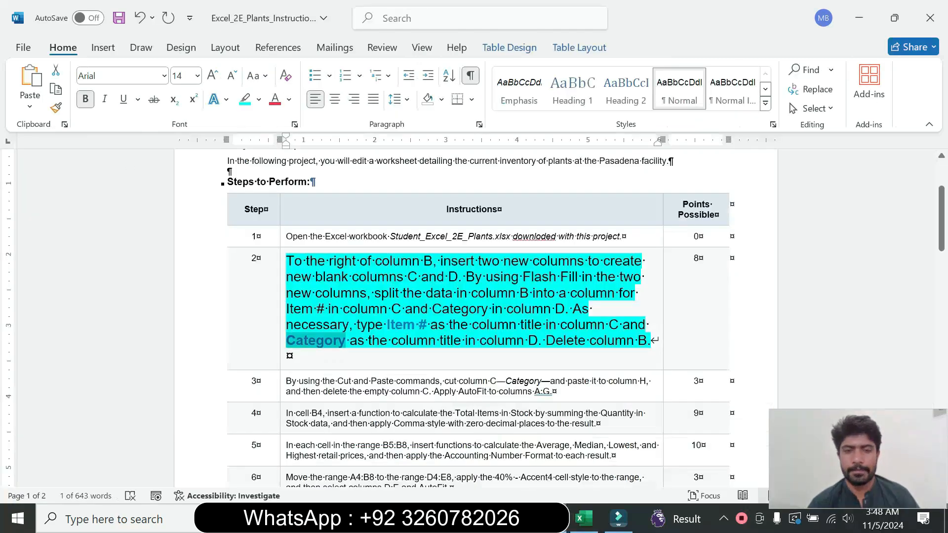
{"action": "left_click_drag", "start_coordinate": [345, 341], "coordinate": [542, 341]}
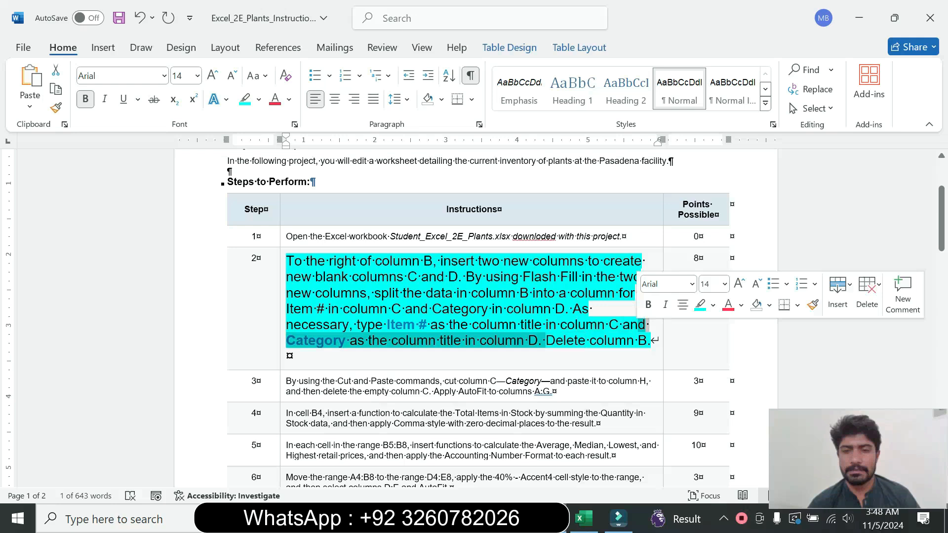
{"action": "left_click", "coordinate": [583, 518]}
{"action": "left_click", "coordinate": [307, 165]}
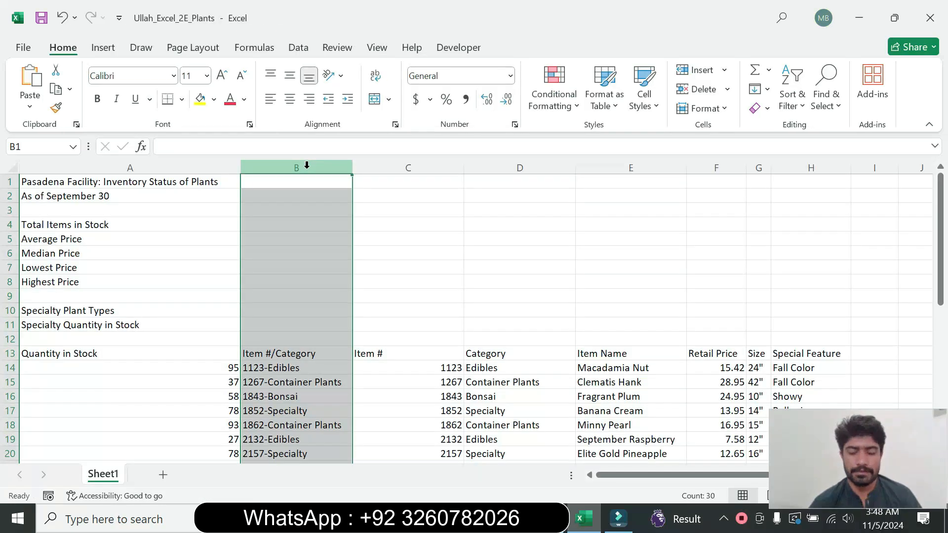
{"action": "right_click", "coordinate": [307, 165]}
{"action": "left_click", "coordinate": [363, 359]}
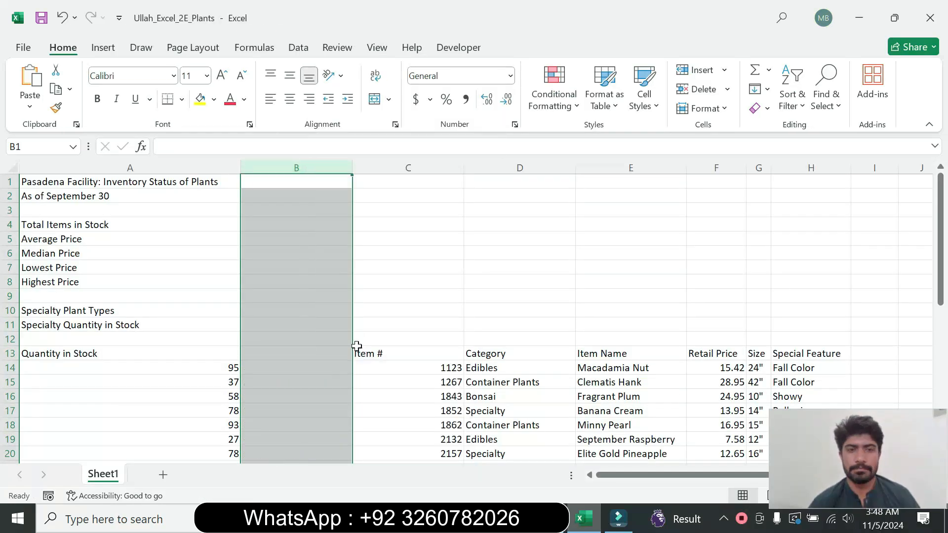
{"action": "key", "text": "ctrl+z"}
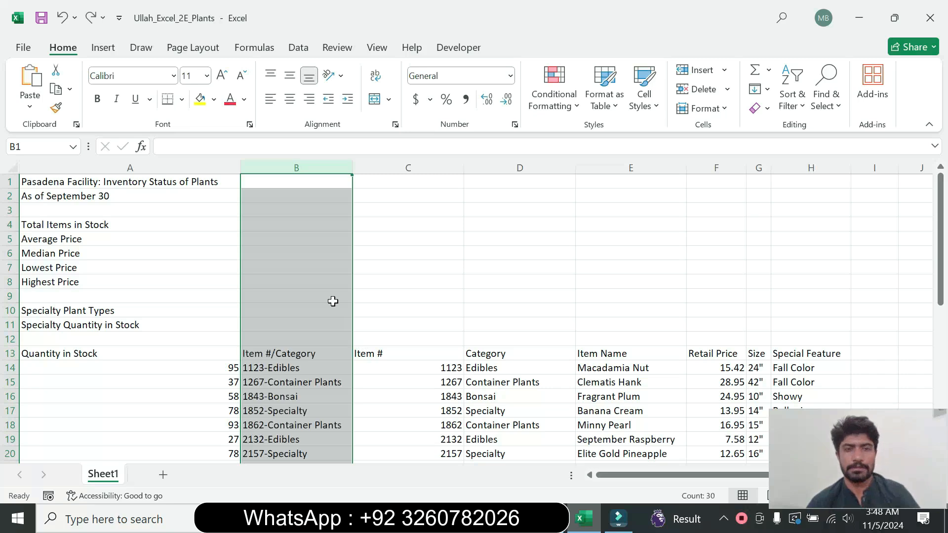
Delete the whole Item #/Category column B from the worksheet
{"action": "right_click", "coordinate": [315, 164]}
{"action": "left_click", "coordinate": [370, 336]}
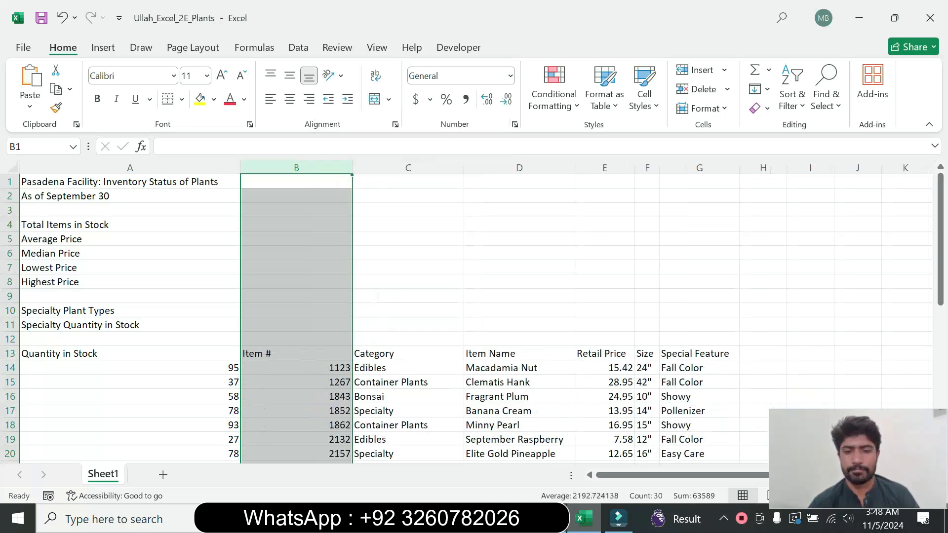
Switch to Word, reset the step 2 instruction text to 9 pt and remove its highlighting
{"action": "key", "text": "alt+Tab"}
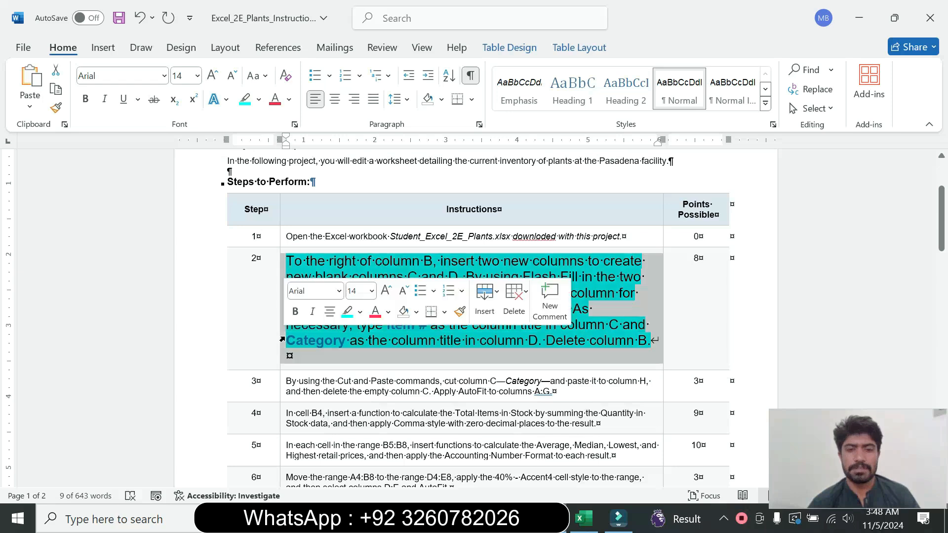
{"action": "left_click", "coordinate": [371, 291]}
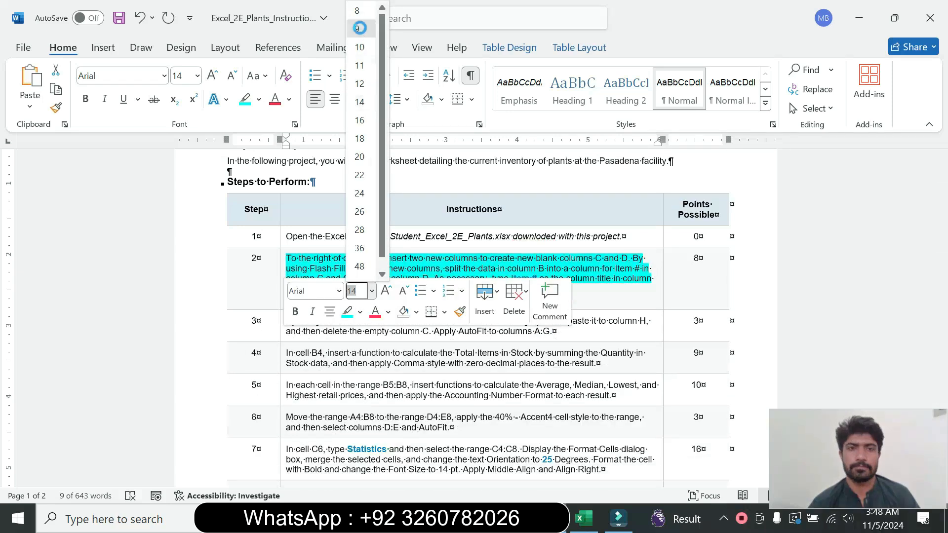
{"action": "left_click", "coordinate": [359, 28]}
{"action": "left_click", "coordinate": [259, 99]}
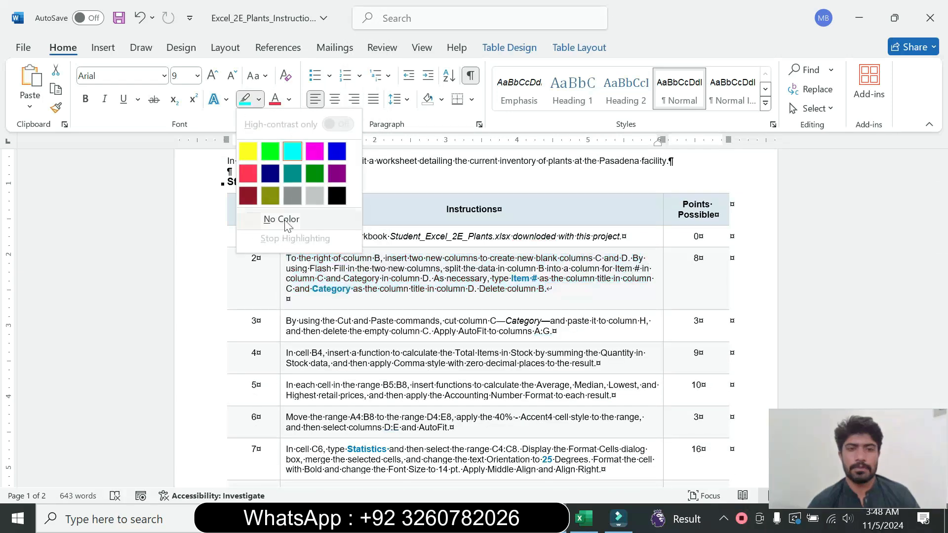
{"action": "left_click", "coordinate": [282, 219]}
Enlarge the step 3 instruction text to 16 pt and highlight it in turquoise
{"action": "left_click", "coordinate": [282, 337]}
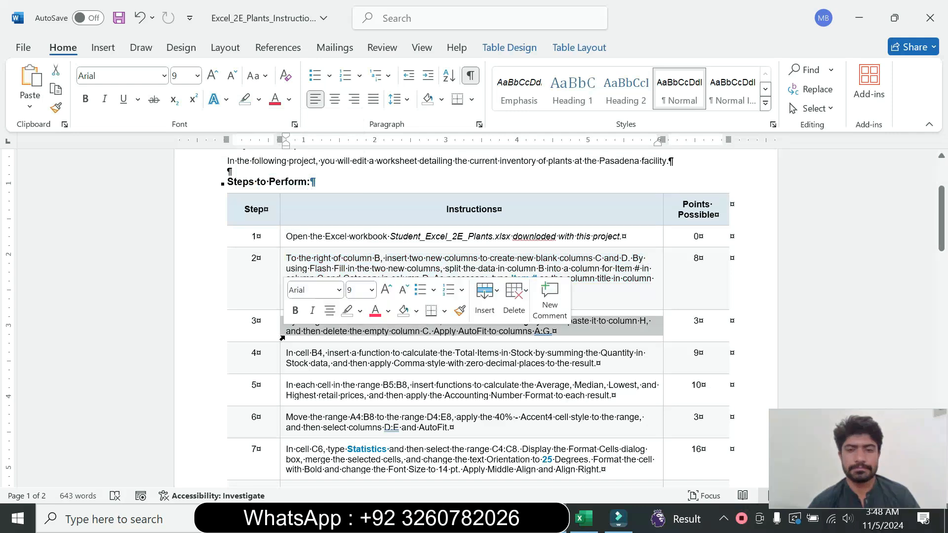
{"action": "left_click", "coordinate": [371, 291]}
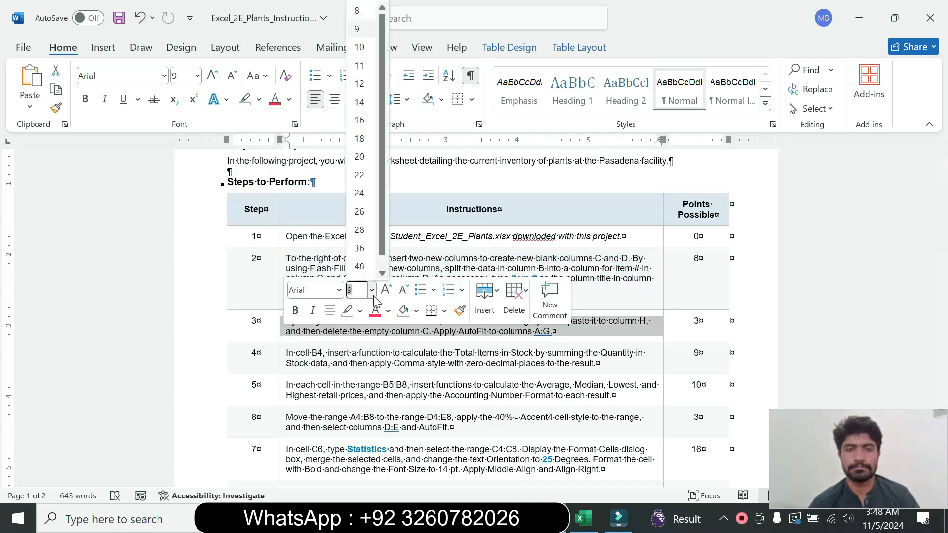
{"action": "left_click", "coordinate": [360, 121]}
{"action": "left_click", "coordinate": [259, 99]}
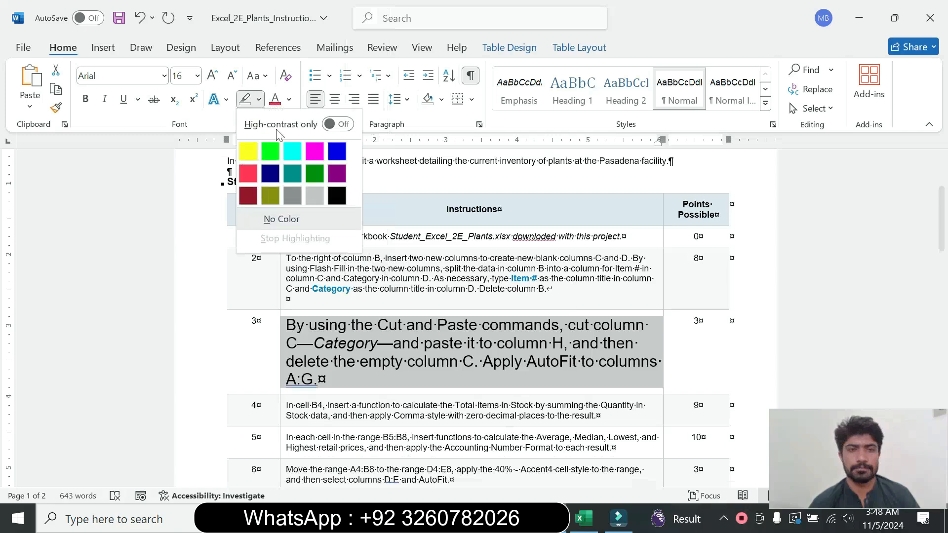
{"action": "left_click", "coordinate": [292, 152]}
Read the step 3 instruction on cutting and pasting the Category column, then return to Excel
{"action": "left_click_drag", "start_coordinate": [943, 233], "coordinate": [913, 220]}
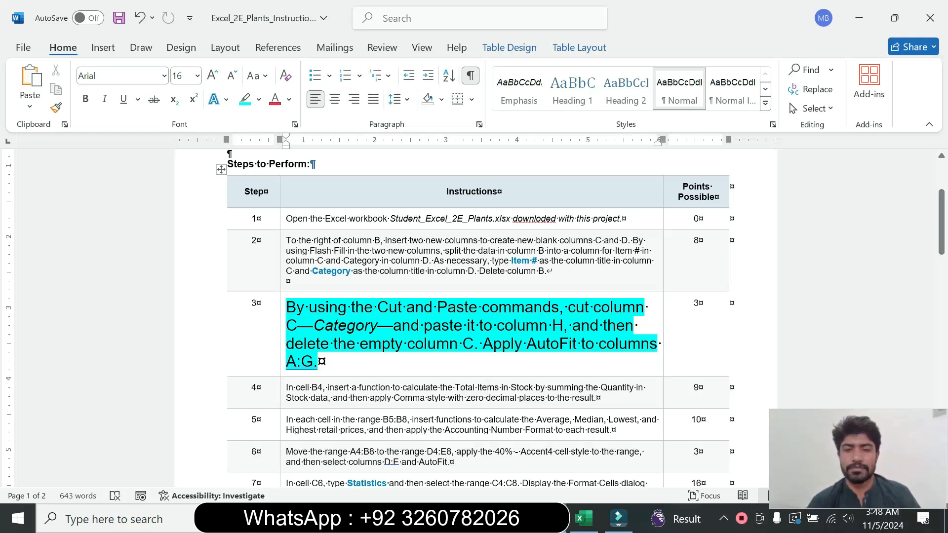
{"action": "left_click_drag", "start_coordinate": [316, 307], "coordinate": [483, 307]}
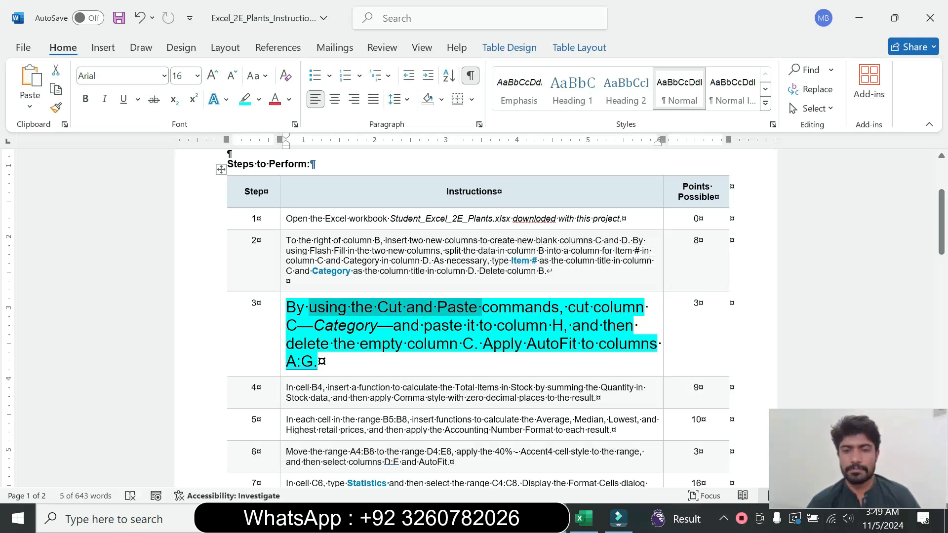
{"action": "left_click", "coordinate": [584, 518]}
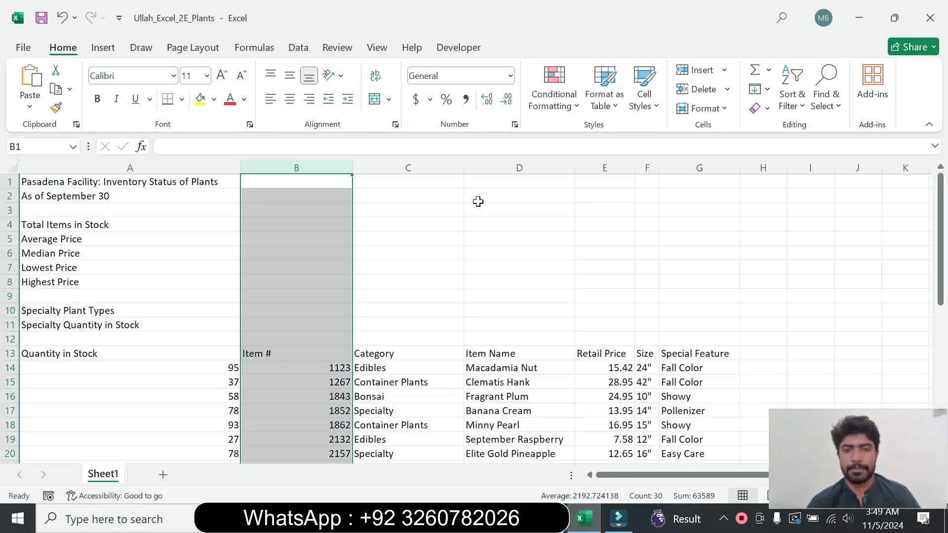
Cut the Category column C and paste it into column H, as the step 3 instruction asks
{"action": "left_click", "coordinate": [421, 167]}
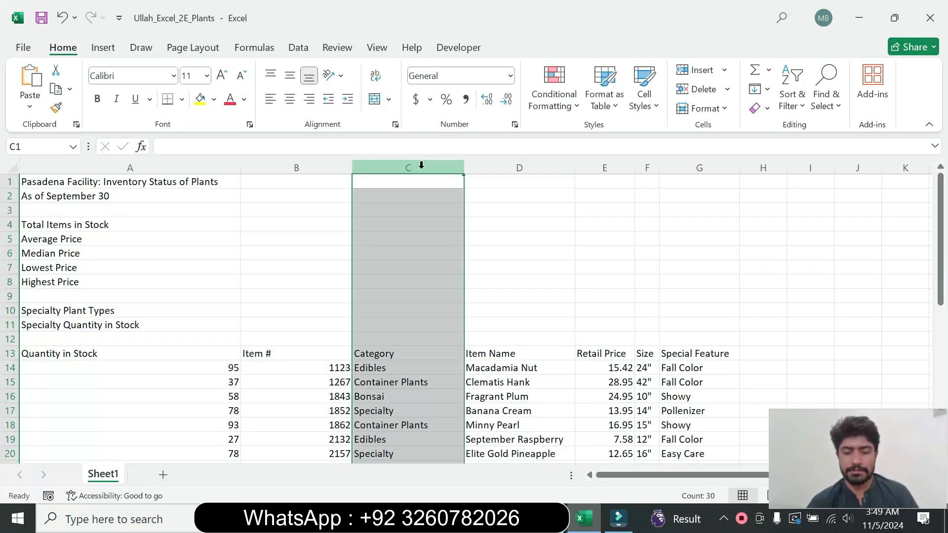
{"action": "right_click", "coordinate": [421, 167]}
{"action": "left_click", "coordinate": [467, 206]}
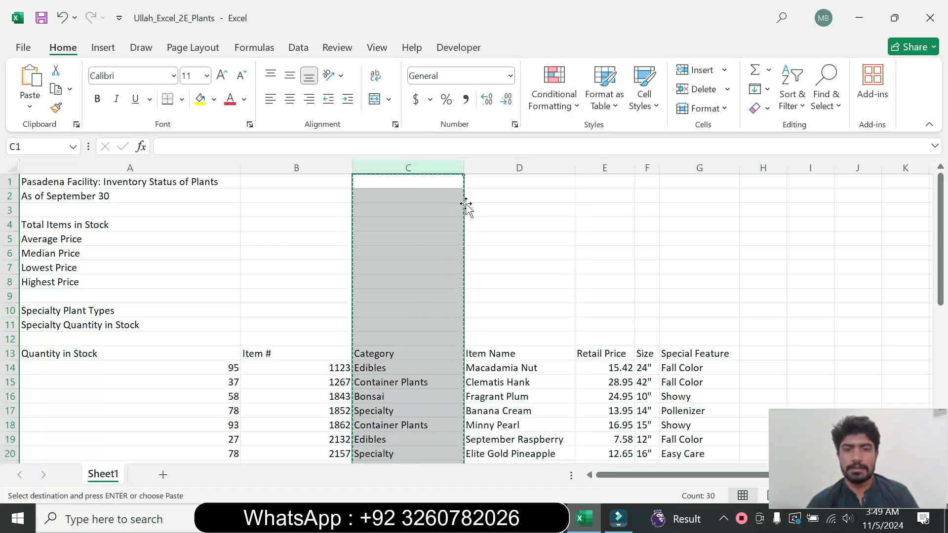
{"action": "key", "text": "alt+Tab"}
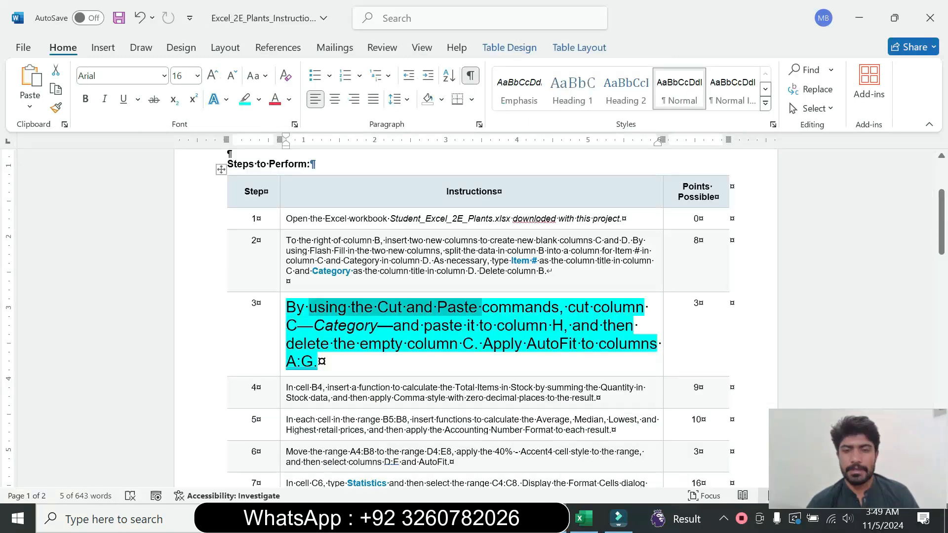
{"action": "left_click_drag", "start_coordinate": [395, 327], "coordinate": [560, 326]}
{"action": "left_click", "coordinate": [585, 519]}
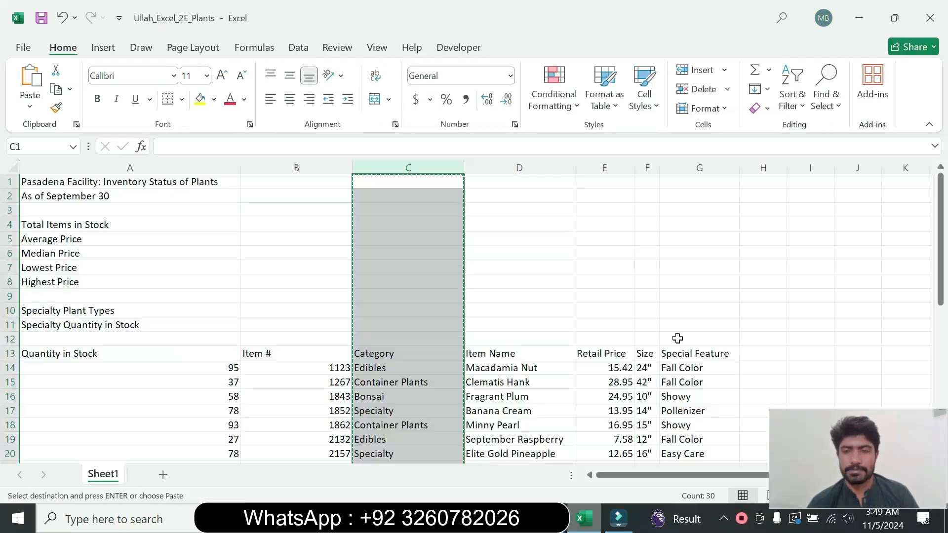
{"action": "left_click", "coordinate": [749, 166]}
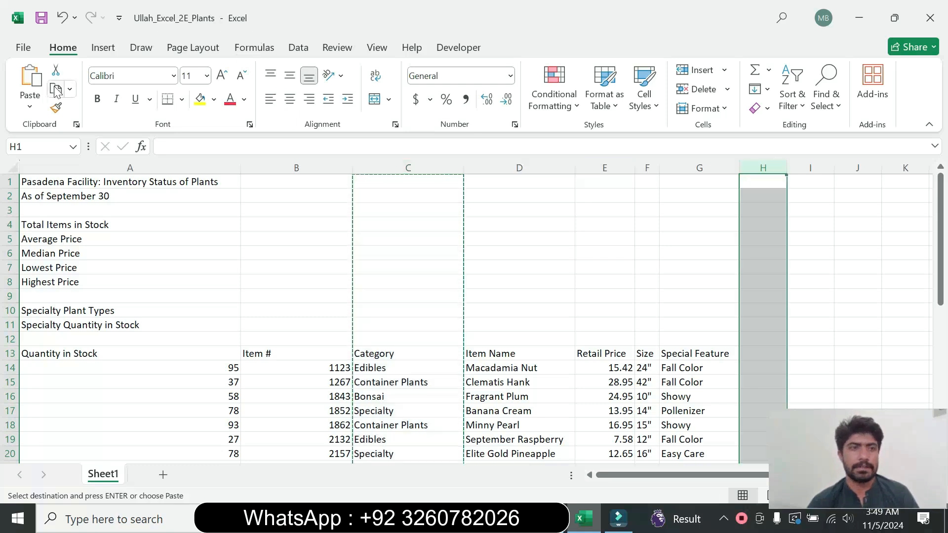
{"action": "left_click", "coordinate": [30, 82]}
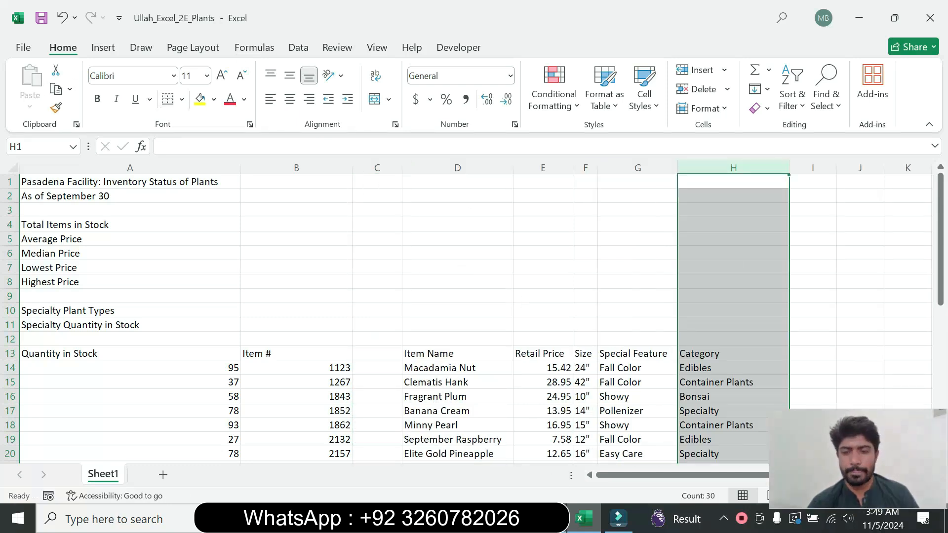
Delete the empty column C from the worksheet
{"action": "left_click", "coordinate": [549, 519]}
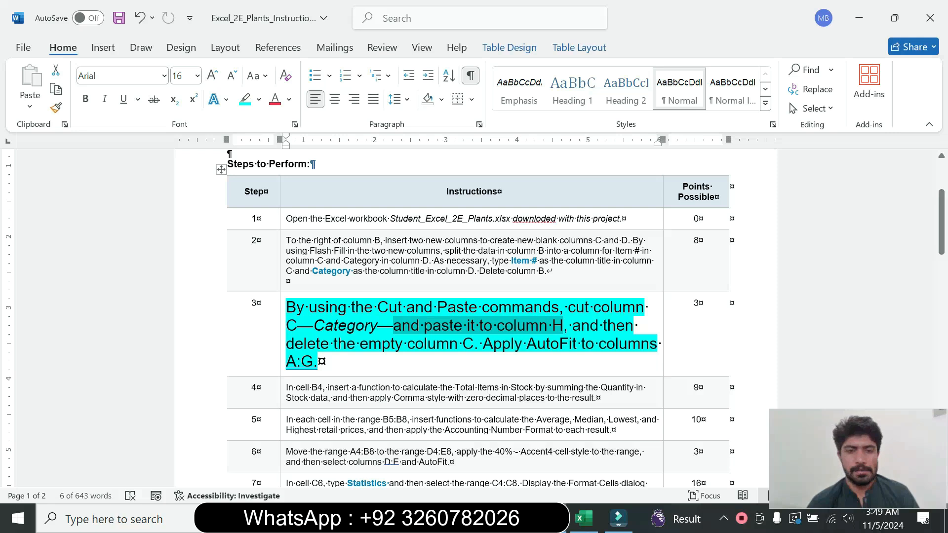
{"action": "left_click", "coordinate": [584, 518]}
{"action": "left_click", "coordinate": [385, 167]}
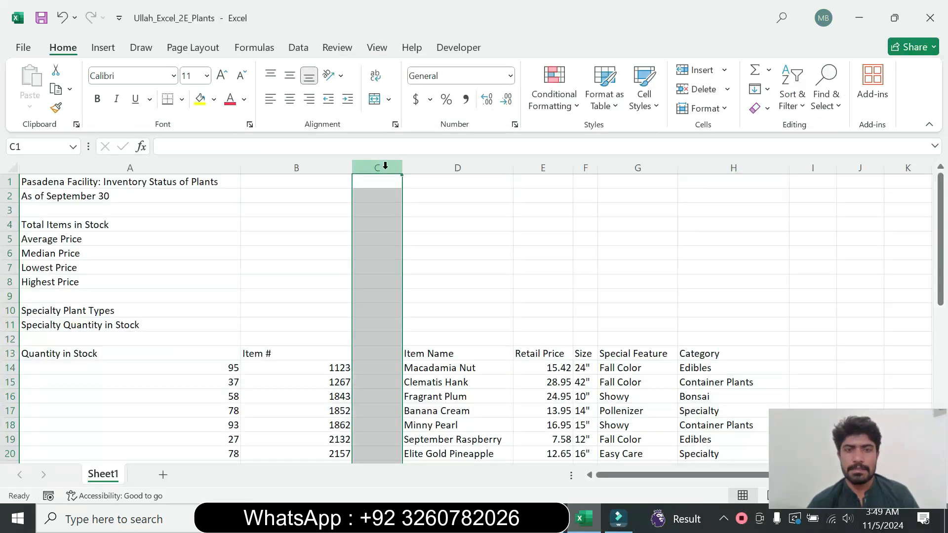
{"action": "right_click", "coordinate": [386, 167]}
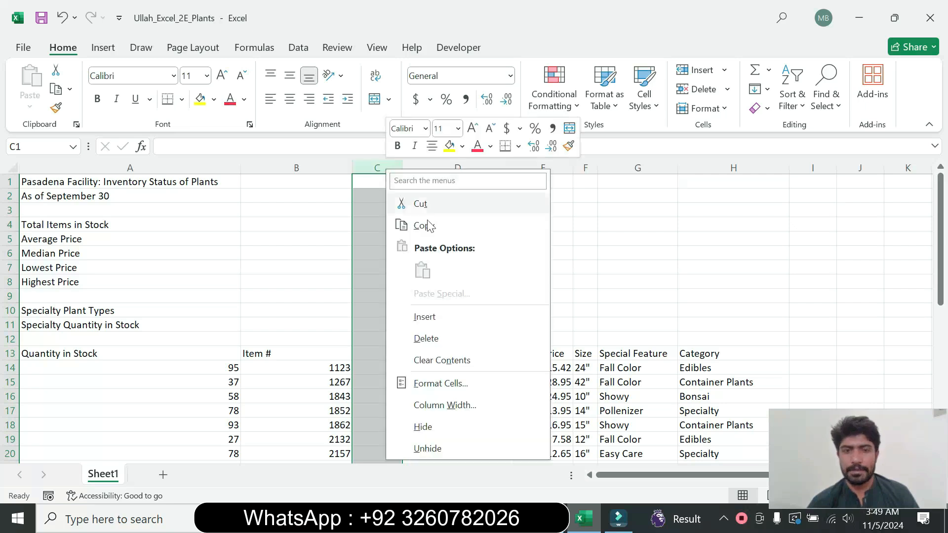
{"action": "left_click", "coordinate": [433, 339]}
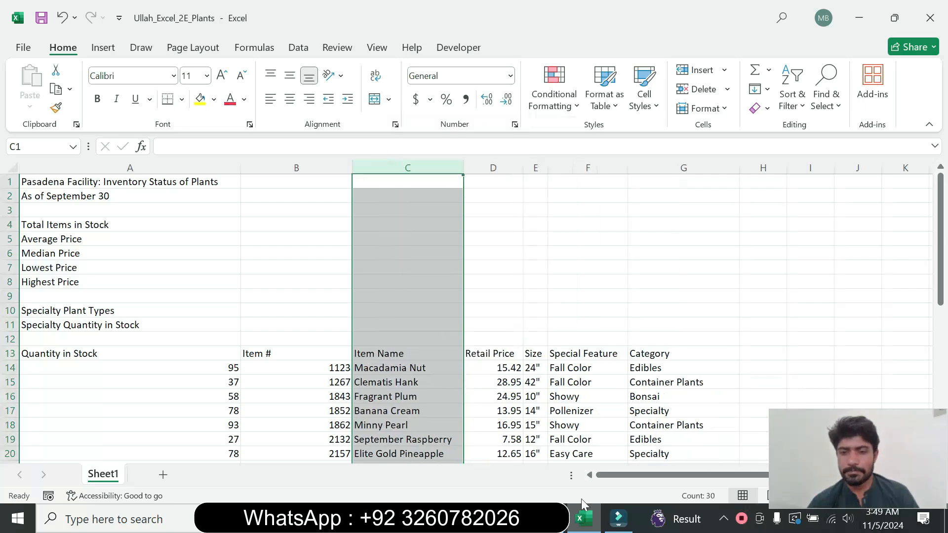
Check the last part of the step 3 instruction in Word and AutoFit columns A:G in Excel
{"action": "left_click", "coordinate": [551, 518]}
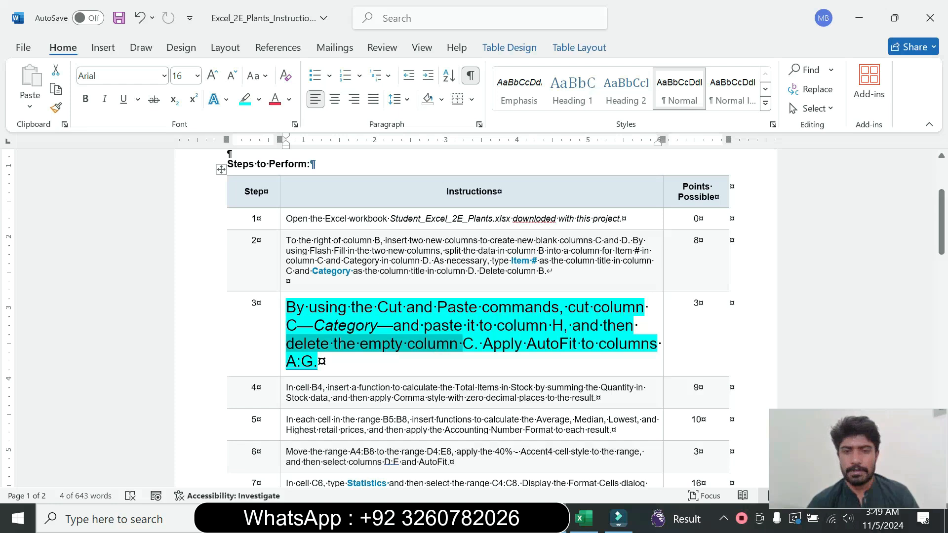
{"action": "left_click_drag", "start_coordinate": [482, 344], "coordinate": [552, 362]}
{"action": "left_click", "coordinate": [588, 519]}
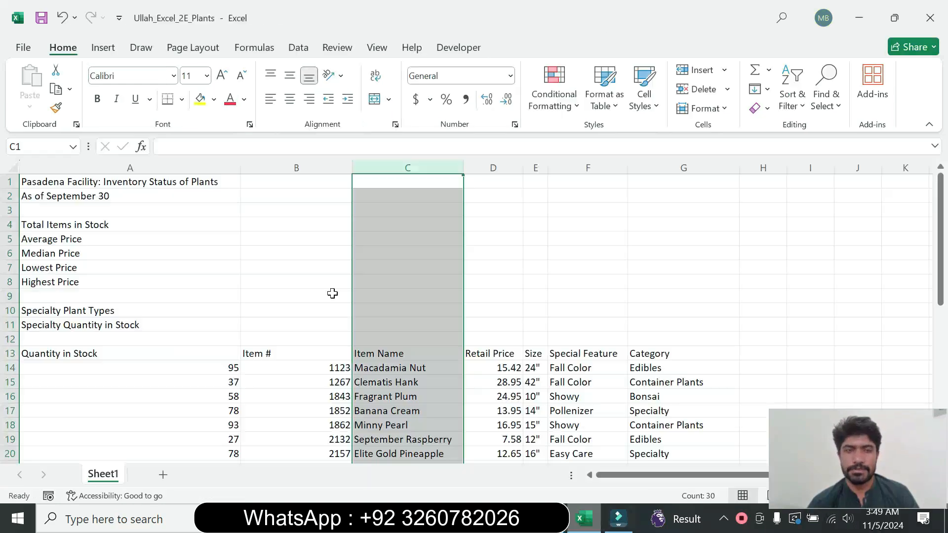
{"action": "left_click", "coordinate": [114, 167]}
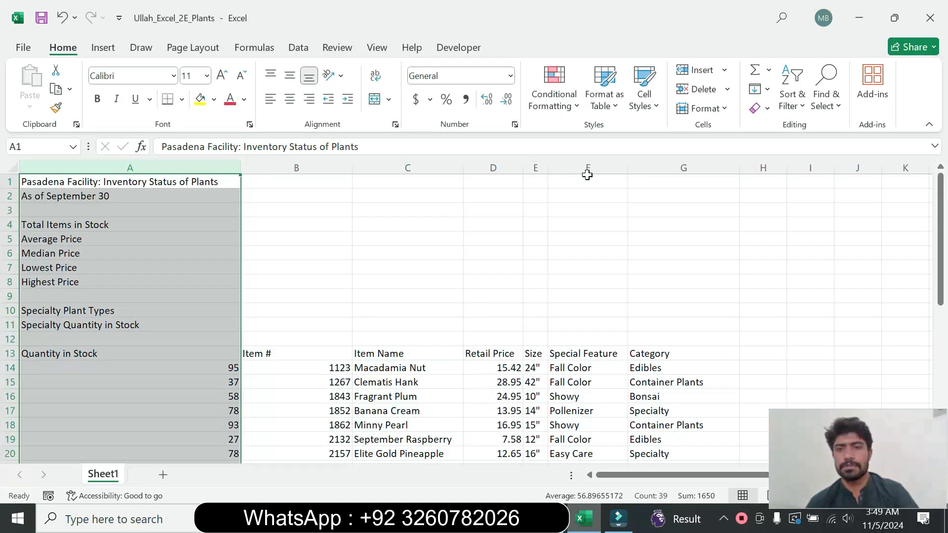
{"action": "left_click", "coordinate": [682, 168], "text": "shift"}
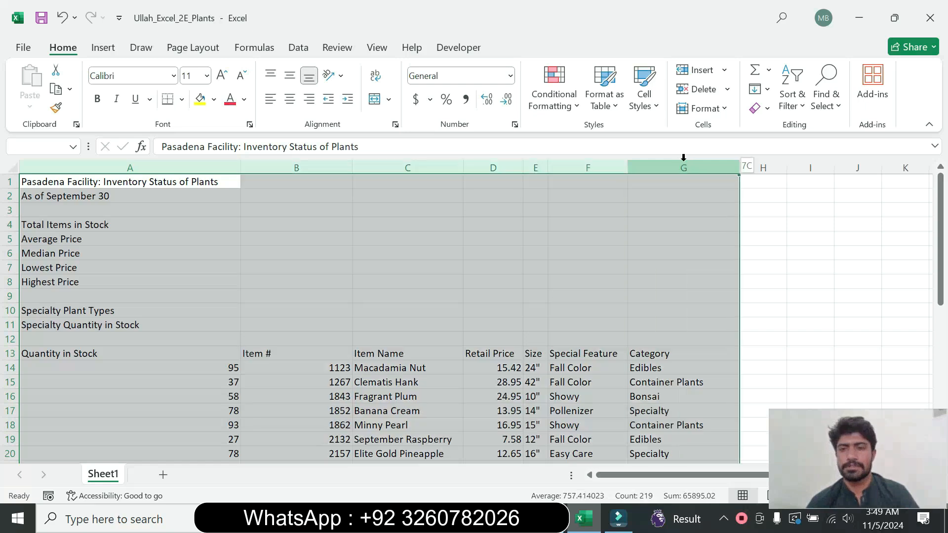
{"action": "double_click", "coordinate": [739, 169]}
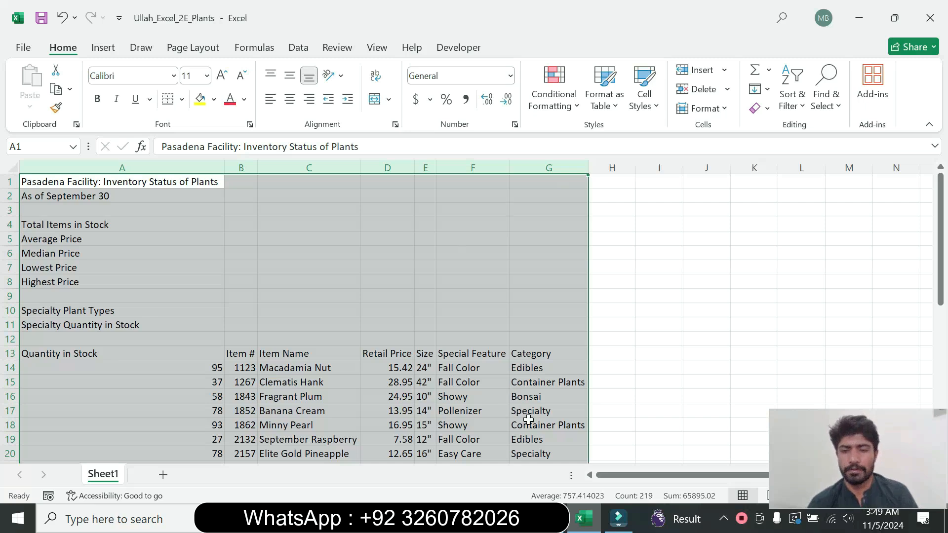
Switch to Word, reset the step 3 instruction text to 9 pt and remove its highlighting
{"action": "left_click", "coordinate": [544, 518]}
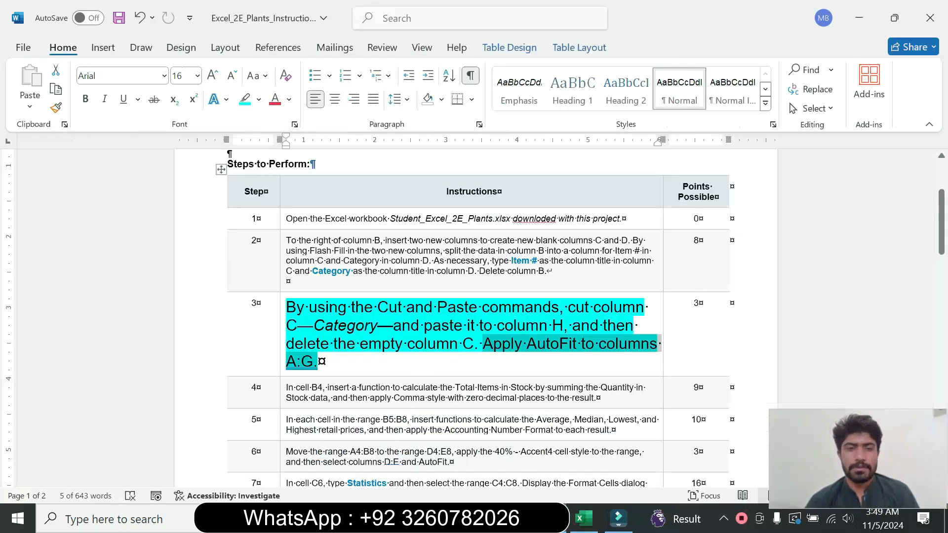
{"action": "left_click", "coordinate": [281, 336]}
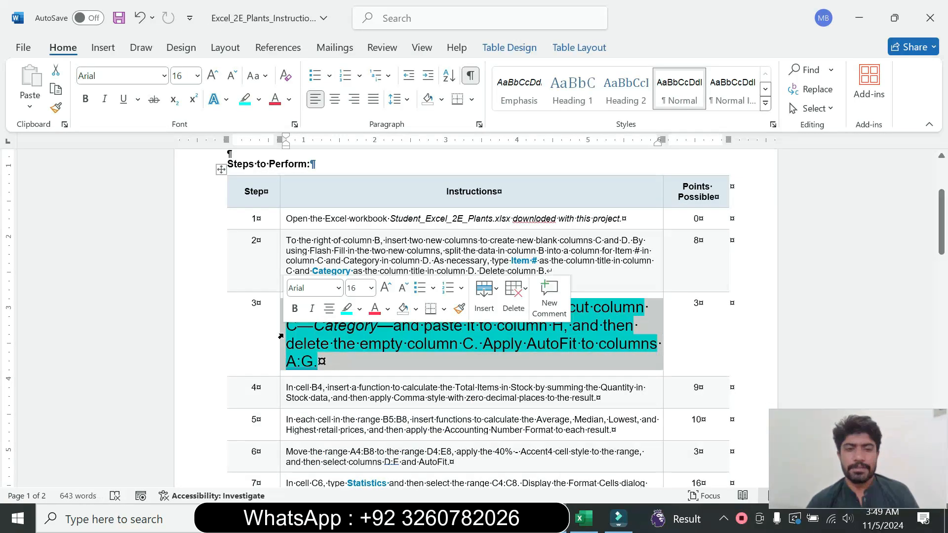
{"action": "left_click", "coordinate": [372, 288]}
{"action": "left_click", "coordinate": [356, 28]}
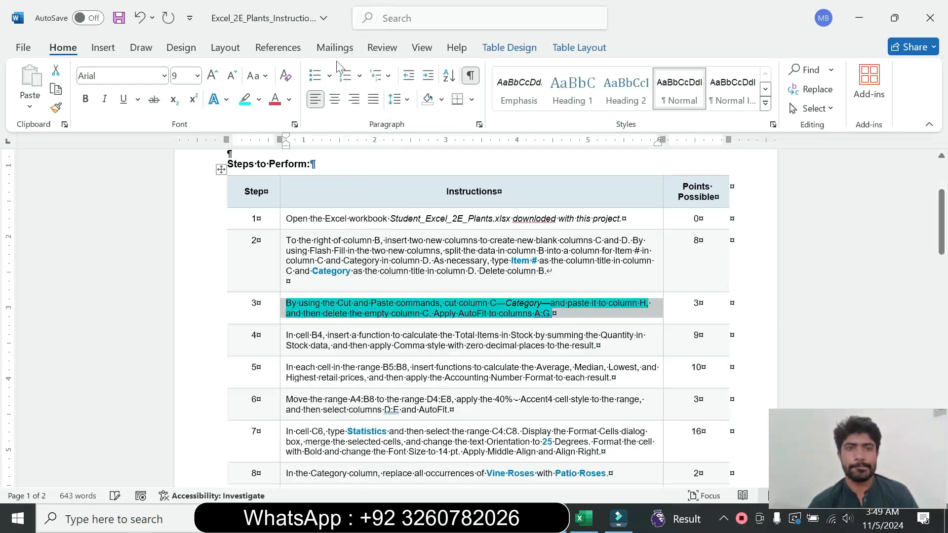
{"action": "left_click", "coordinate": [259, 100]}
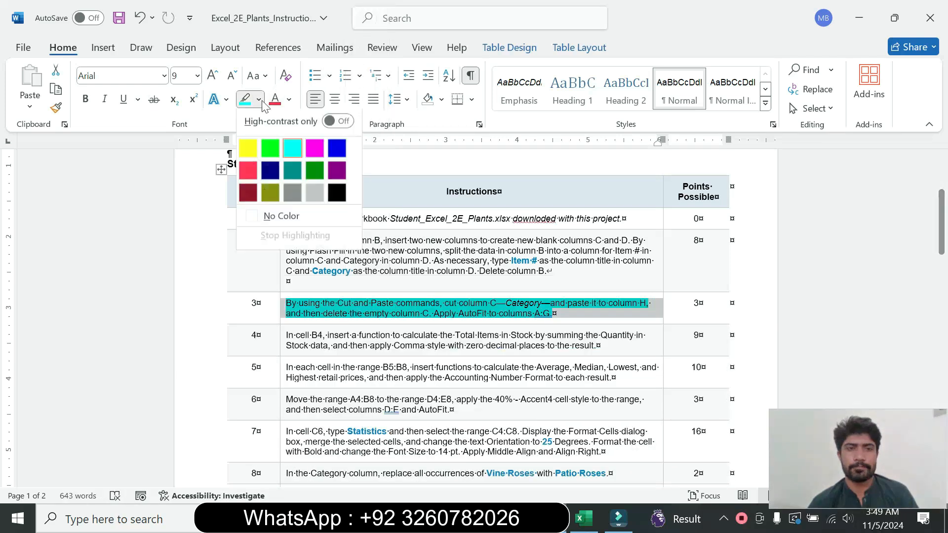
{"action": "left_click", "coordinate": [280, 216]}
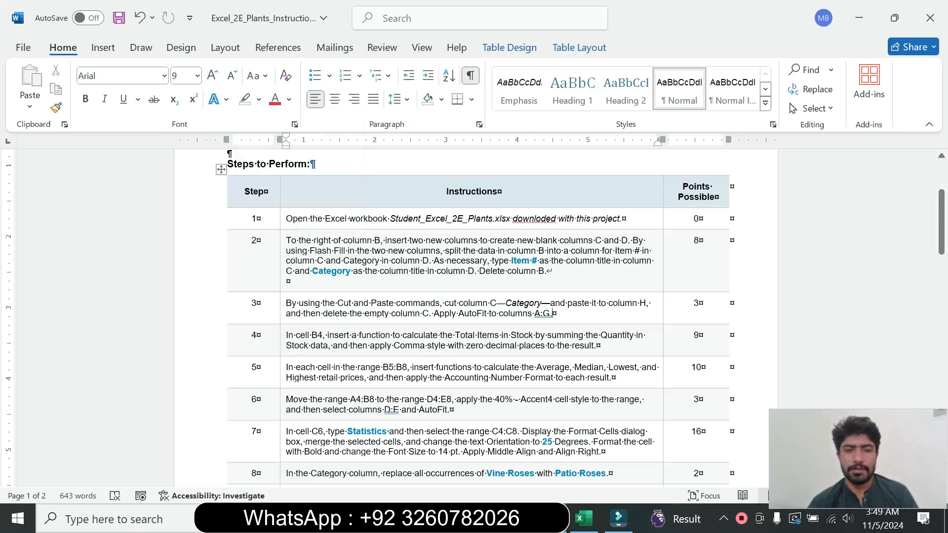
Enlarge the step 4 instruction text to 16 pt and highlight it in turquoise
{"action": "left_click", "coordinate": [278, 352]}
{"action": "left_click", "coordinate": [369, 306]}
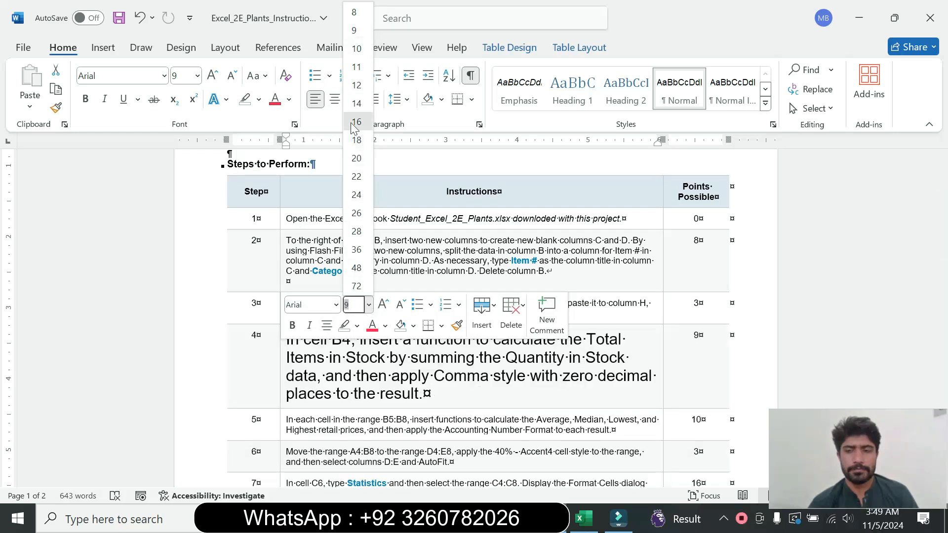
{"action": "left_click", "coordinate": [357, 134]}
{"action": "left_click", "coordinate": [259, 99]}
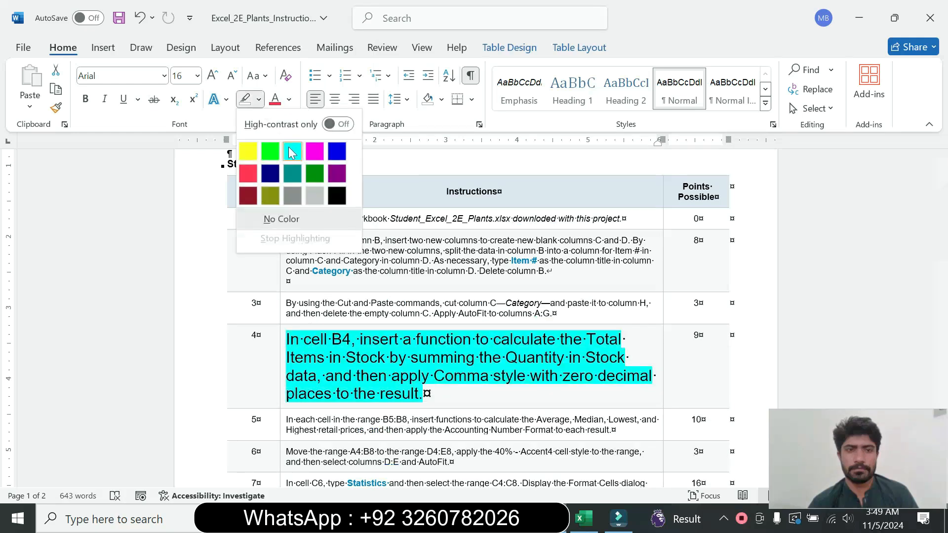
{"action": "left_click", "coordinate": [288, 149]}
{"action": "left_click_drag", "start_coordinate": [286, 341], "coordinate": [422, 394]}
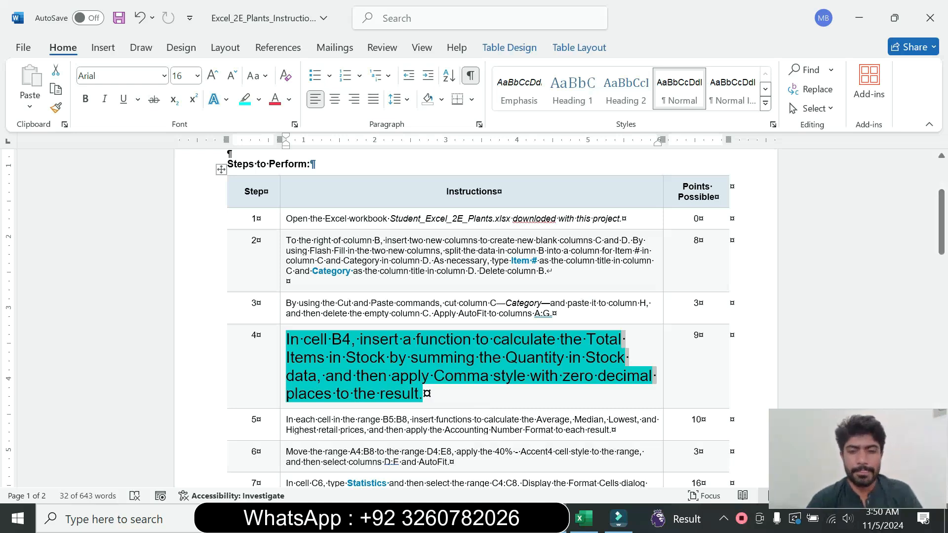
Switch to Excel and total the Quantity in Stock data in cell B4 with =SUM(A14:A42)
{"action": "left_click", "coordinate": [583, 518]}
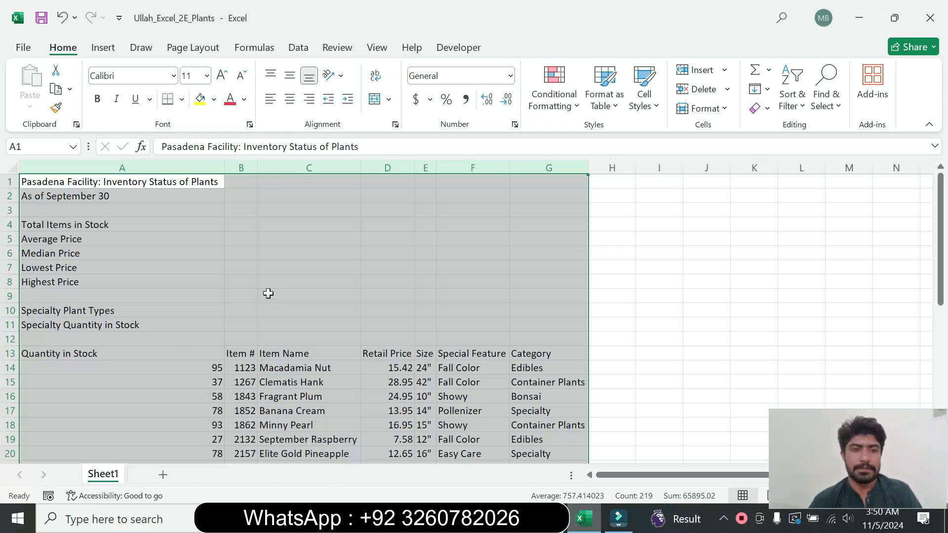
{"action": "left_click", "coordinate": [241, 296]}
{"action": "left_click", "coordinate": [239, 222]}
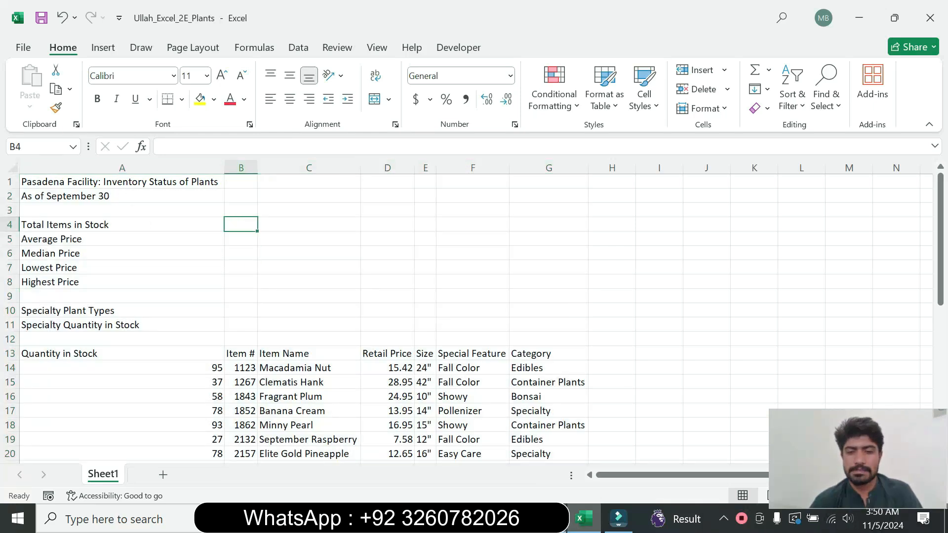
{"action": "left_click", "coordinate": [583, 518]}
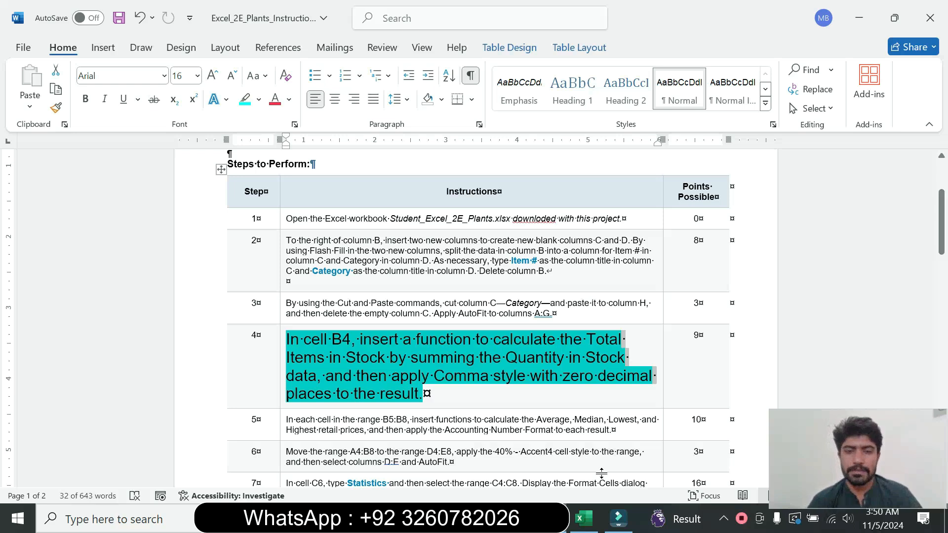
{"action": "left_click", "coordinate": [584, 519]}
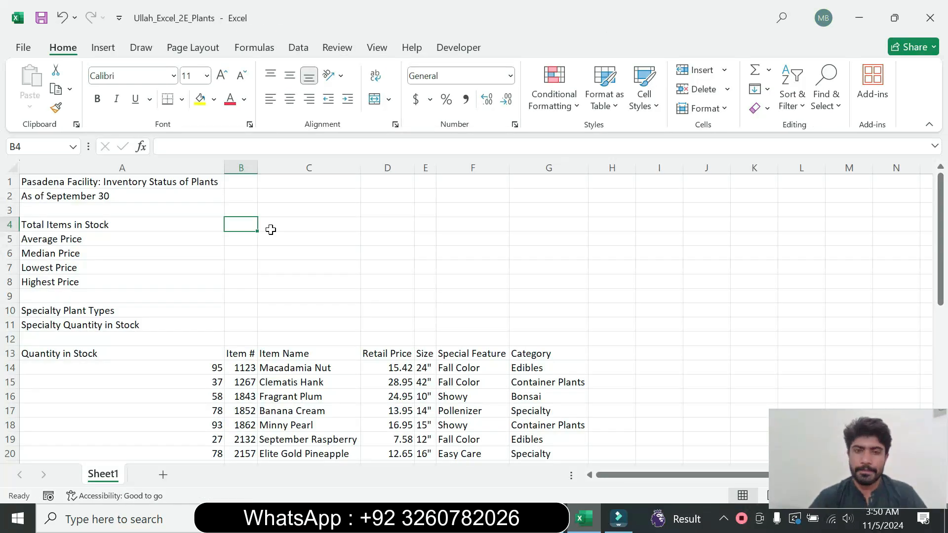
{"action": "type", "text": "=s"}
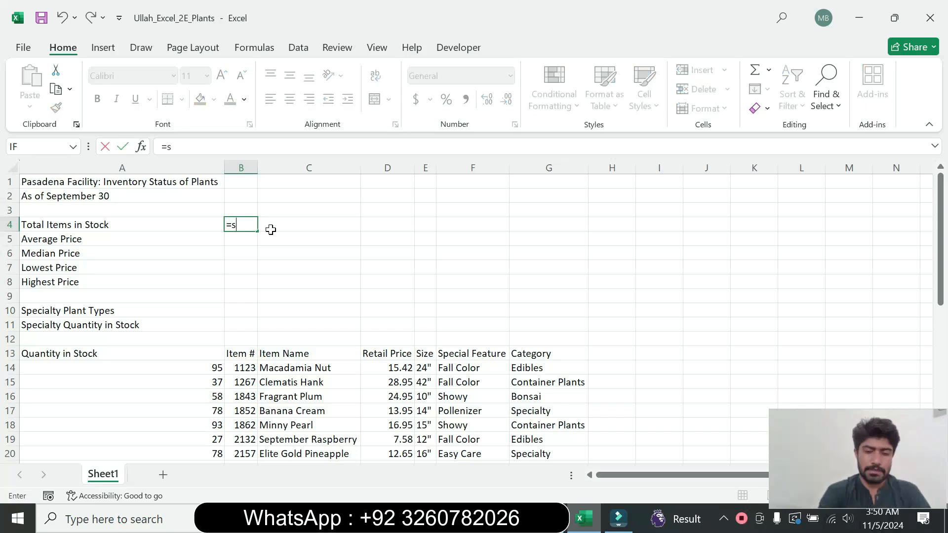
{"action": "type", "text": "um"}
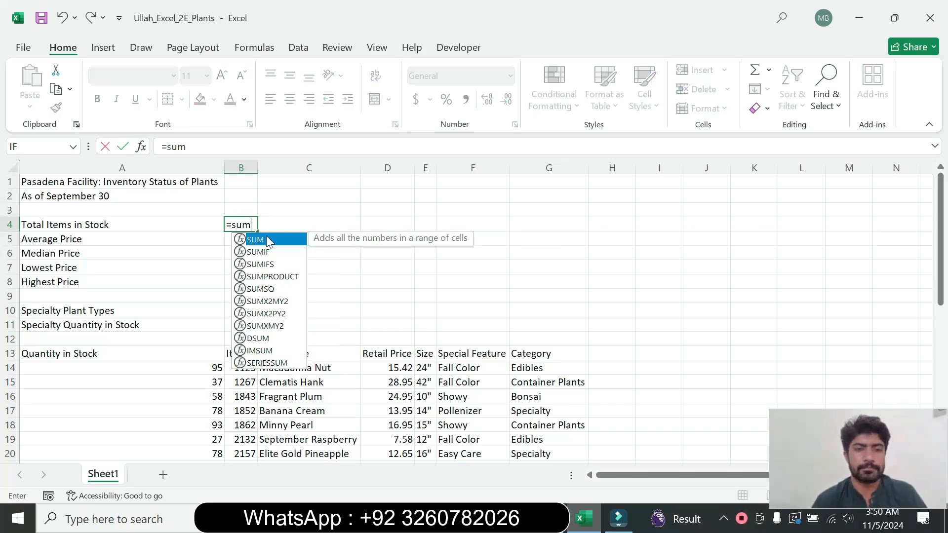
{"action": "double_click", "coordinate": [267, 240]}
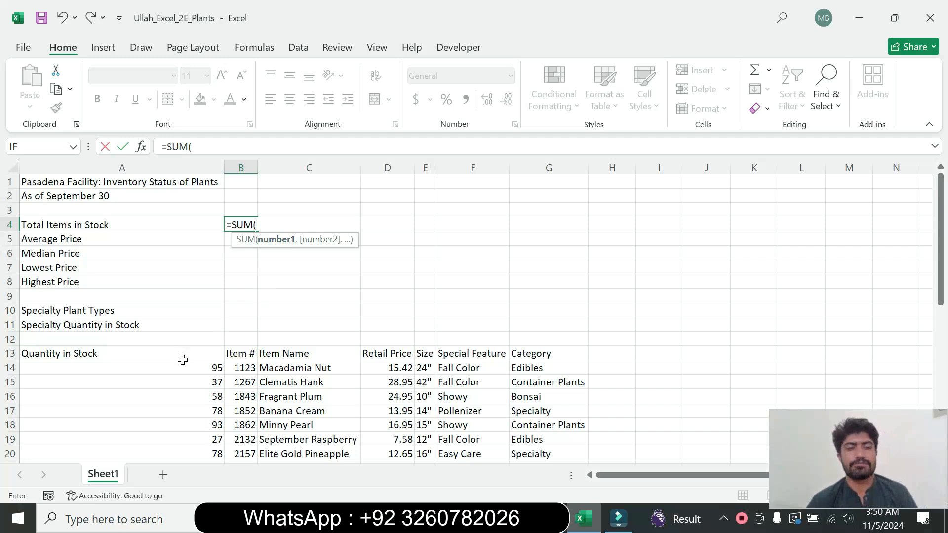
{"action": "left_click_drag", "start_coordinate": [183, 365], "coordinate": [140, 433]}
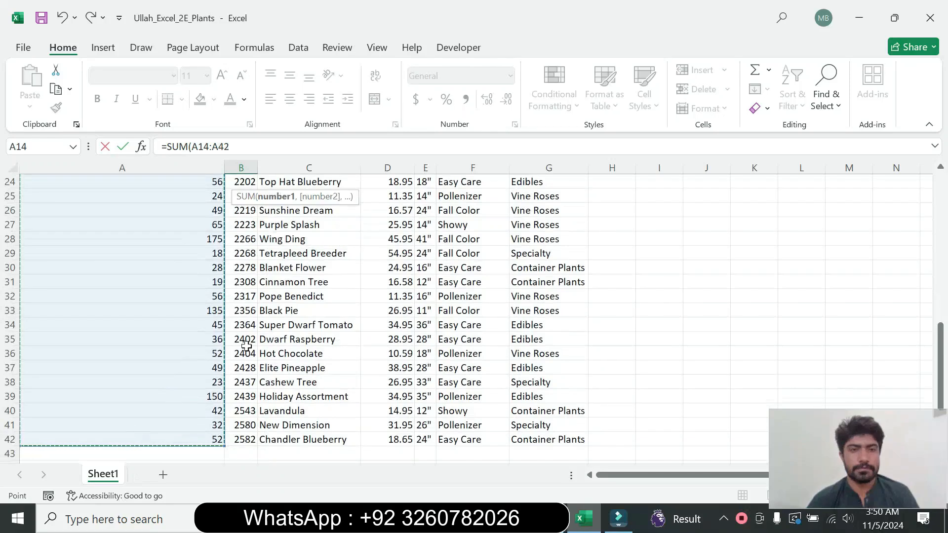
{"action": "left_click", "coordinate": [285, 146]}
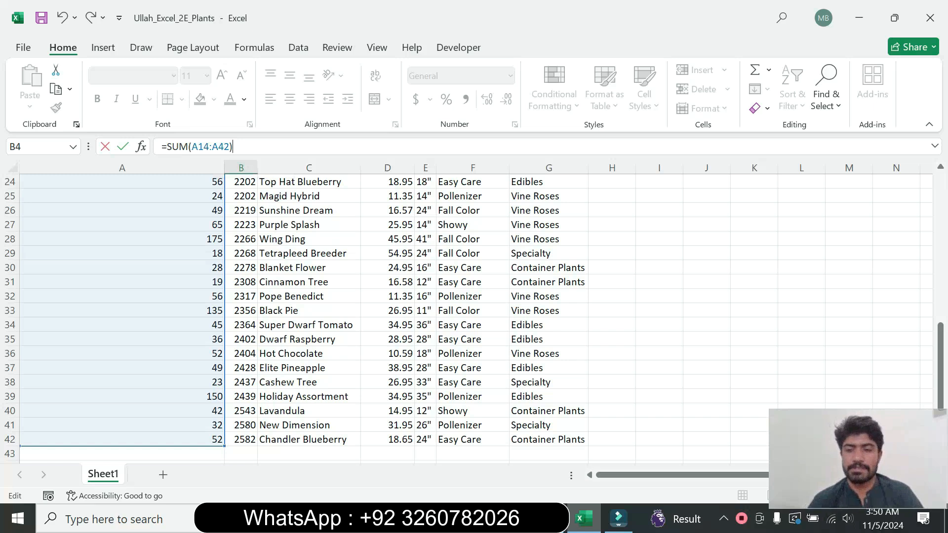
{"action": "key", "text": "Return"}
{"action": "scroll", "coordinate": [940, 237], "scroll_direction": "up", "scroll_amount": 2}
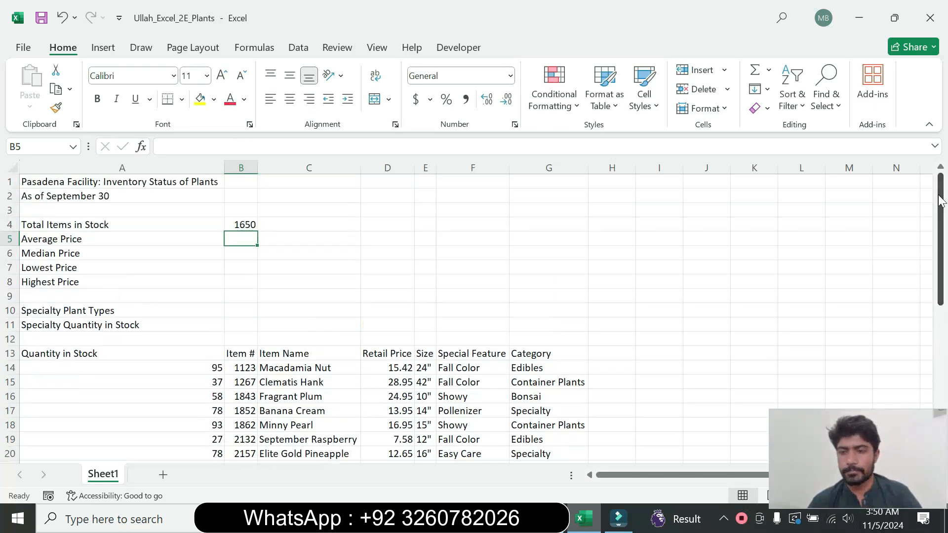
Recheck the step 4 instruction in Word and apply Comma style with 0 decimal places to cell B4 in Excel
{"action": "key", "text": "alt+Tab"}
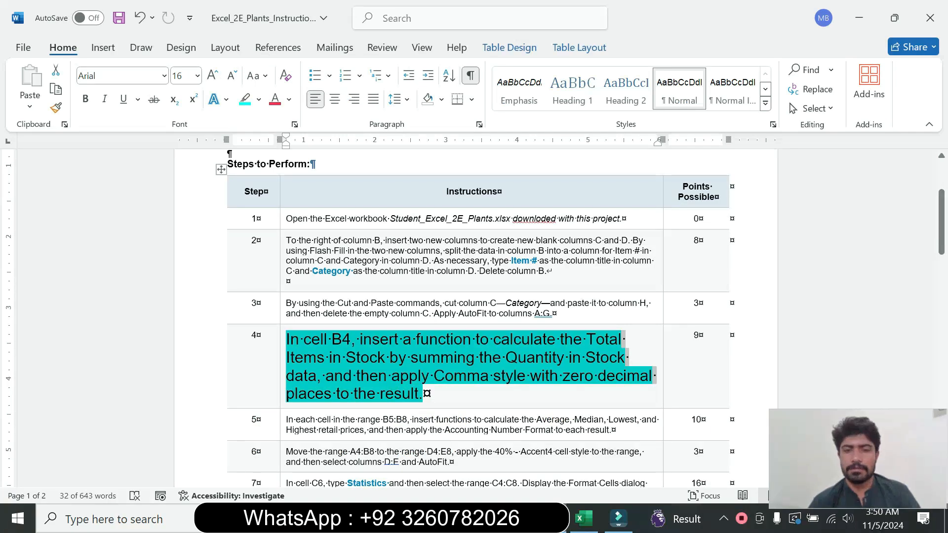
{"action": "key", "text": "alt+Tab"}
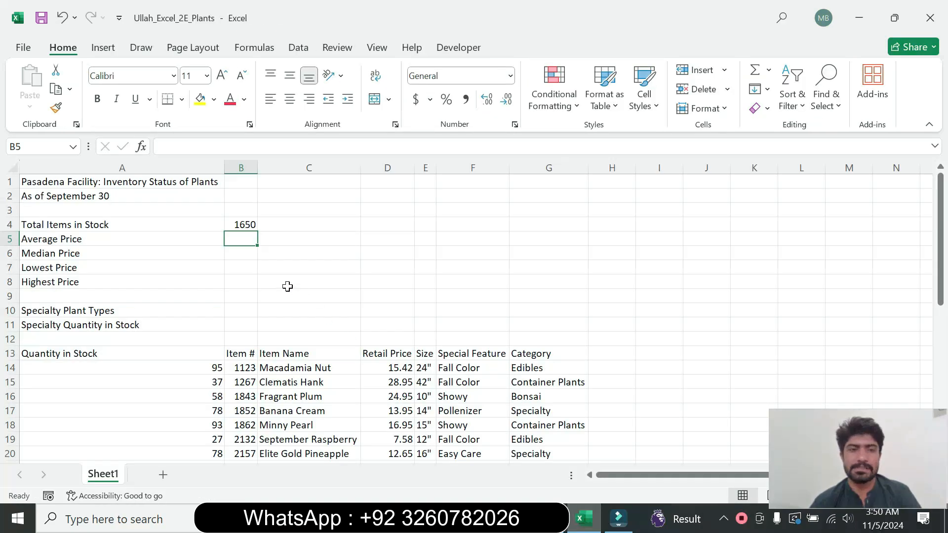
{"action": "left_click", "coordinate": [246, 223]}
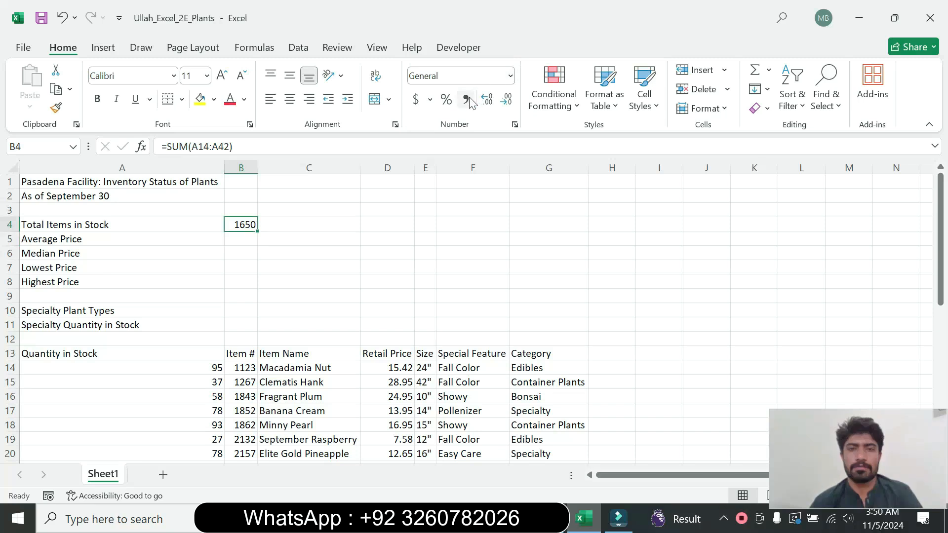
{"action": "left_click", "coordinate": [467, 100]}
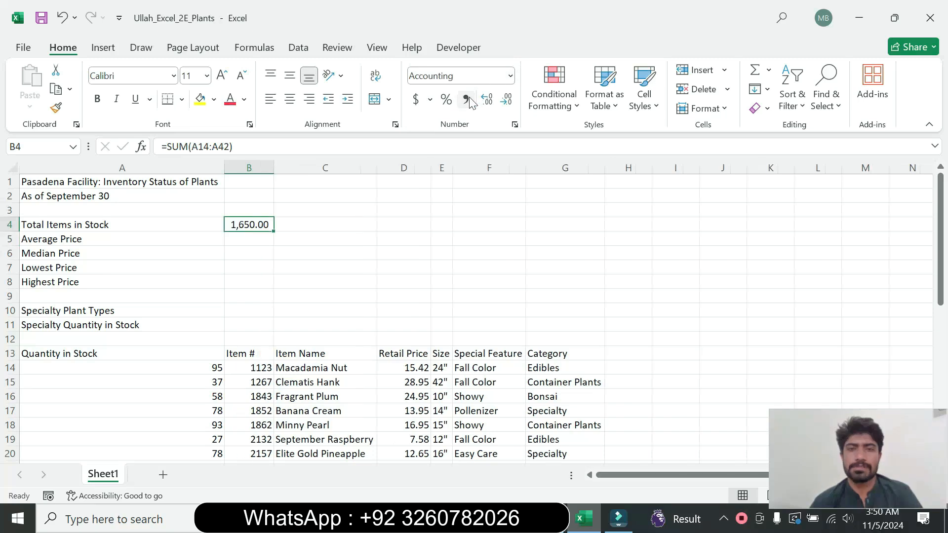
{"action": "left_click", "coordinate": [515, 127]}
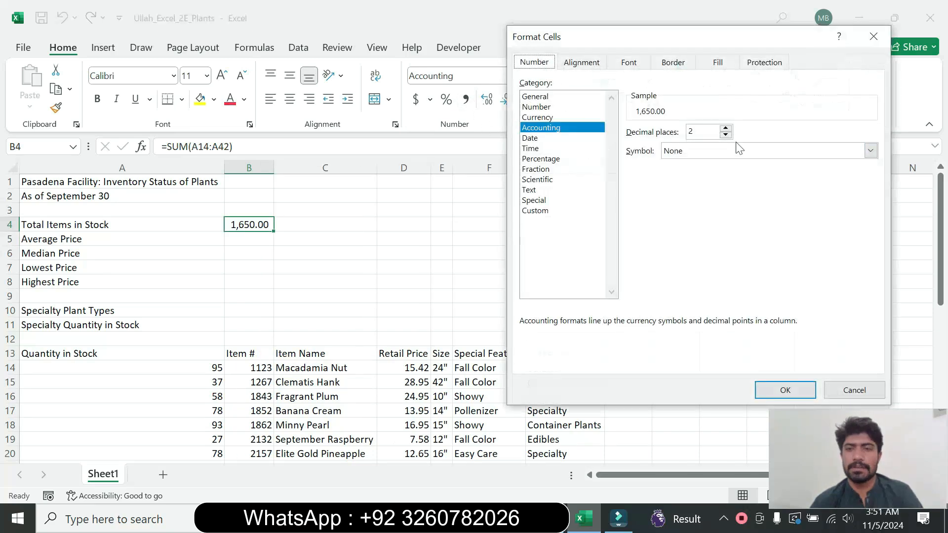
{"action": "left_click", "coordinate": [726, 135]}
{"action": "left_click", "coordinate": [726, 135]}
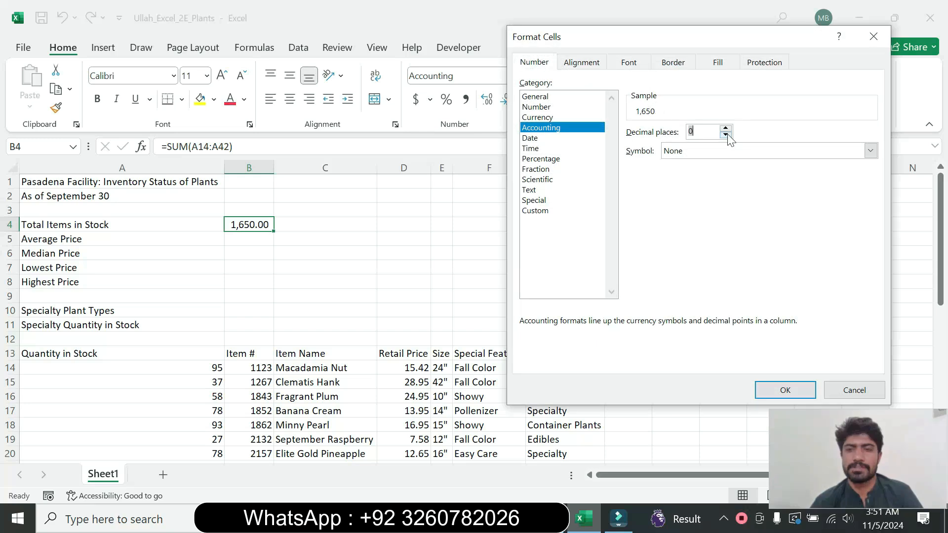
{"action": "left_click", "coordinate": [785, 390]}
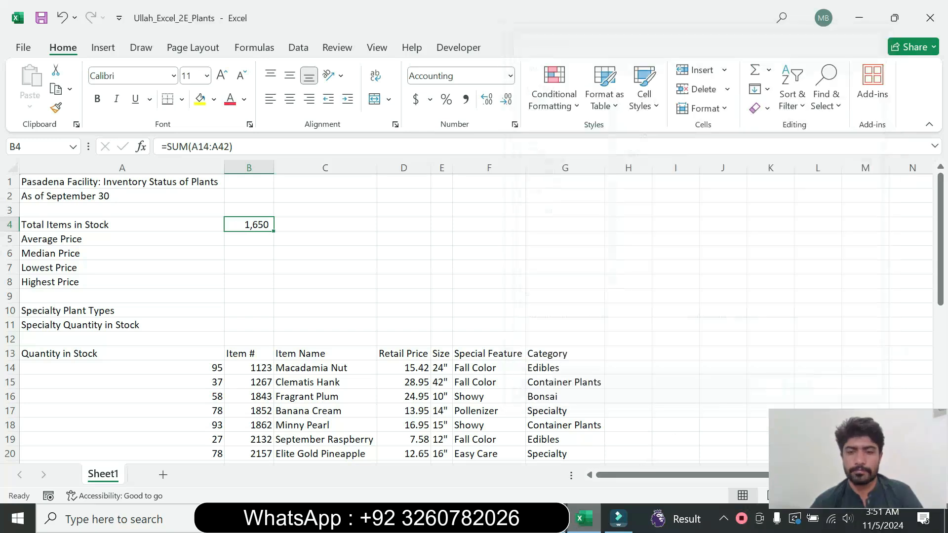
Switch to Word, reset the step 4 instruction text to 9 pt and remove its highlighting
{"action": "left_click", "coordinate": [619, 519]}
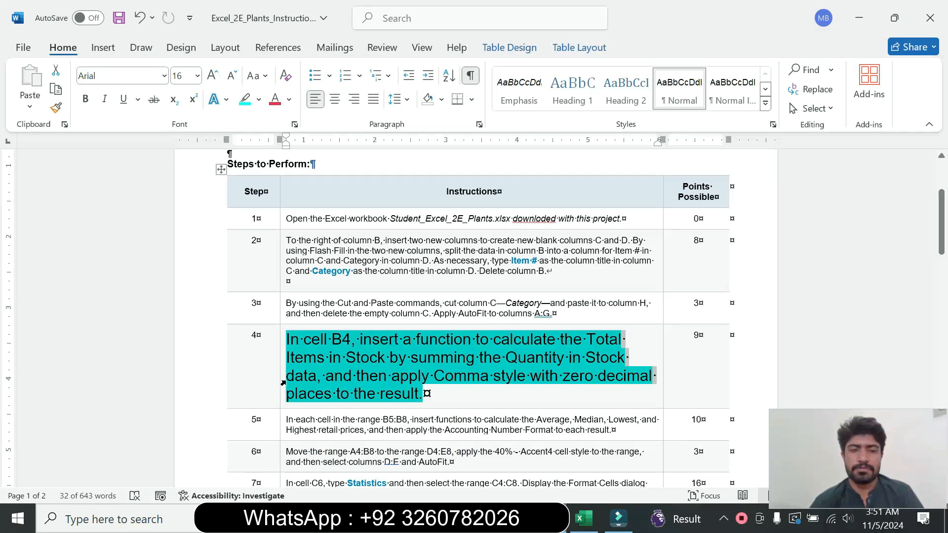
{"action": "left_click", "coordinate": [374, 336]}
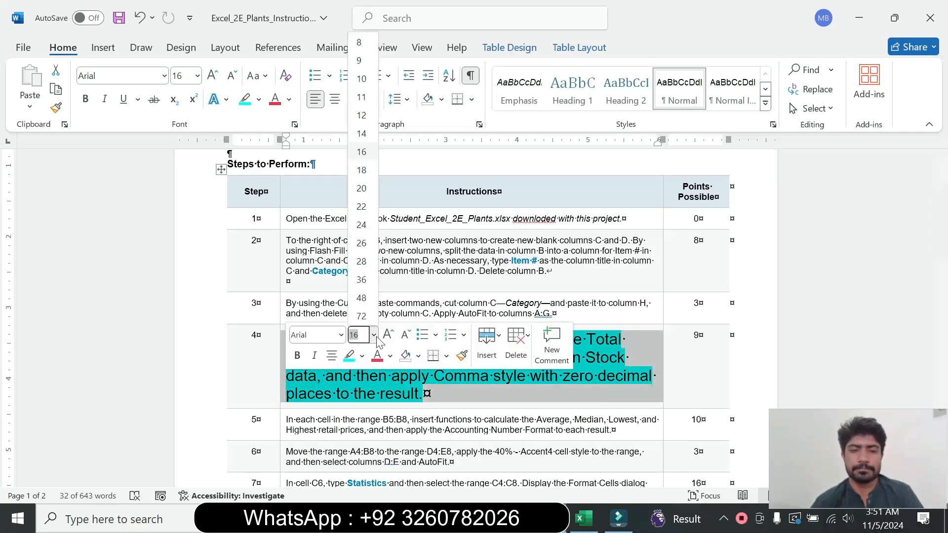
{"action": "left_click", "coordinate": [360, 60]}
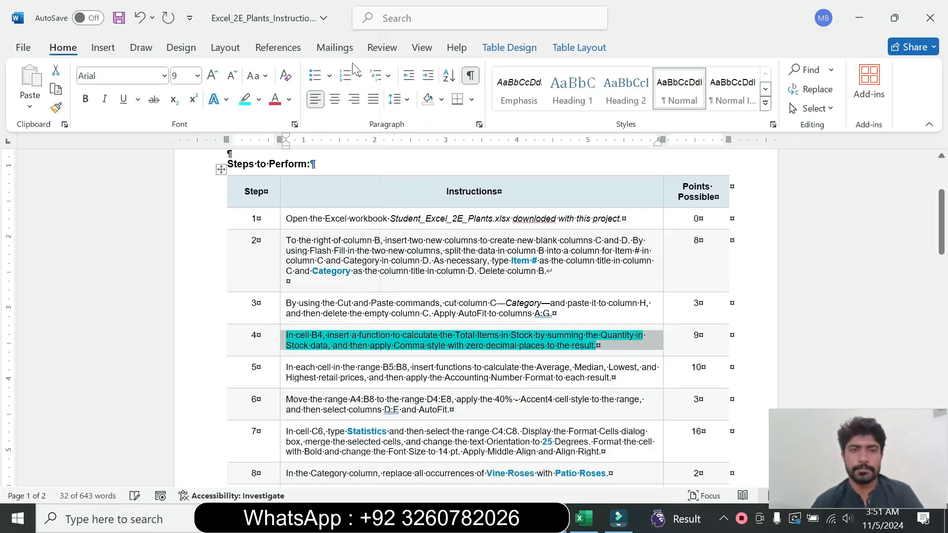
{"action": "left_click", "coordinate": [259, 102]}
{"action": "left_click", "coordinate": [278, 220]}
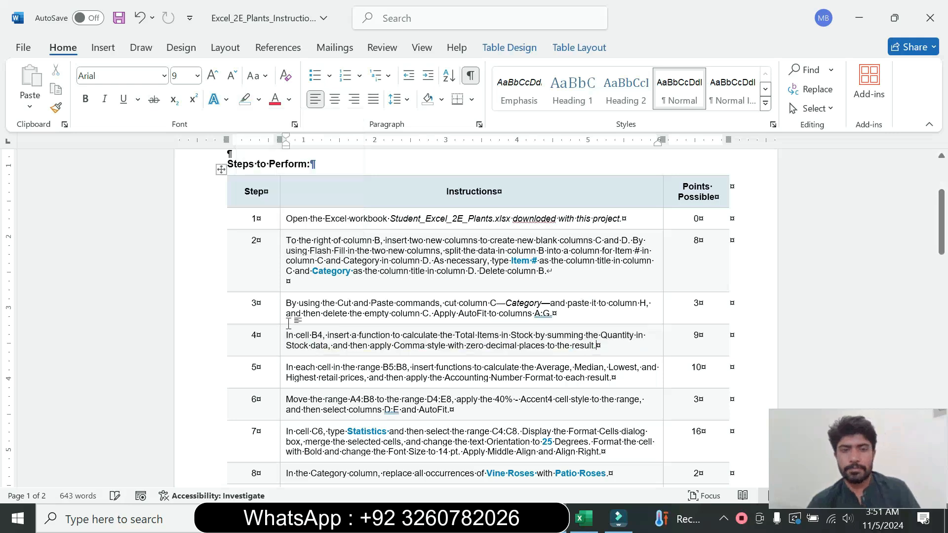
Enlarge the step 5 instruction text to 18 pt and highlight it in turquoise
{"action": "left_click", "coordinate": [279, 379]}
{"action": "left_click", "coordinate": [371, 332]}
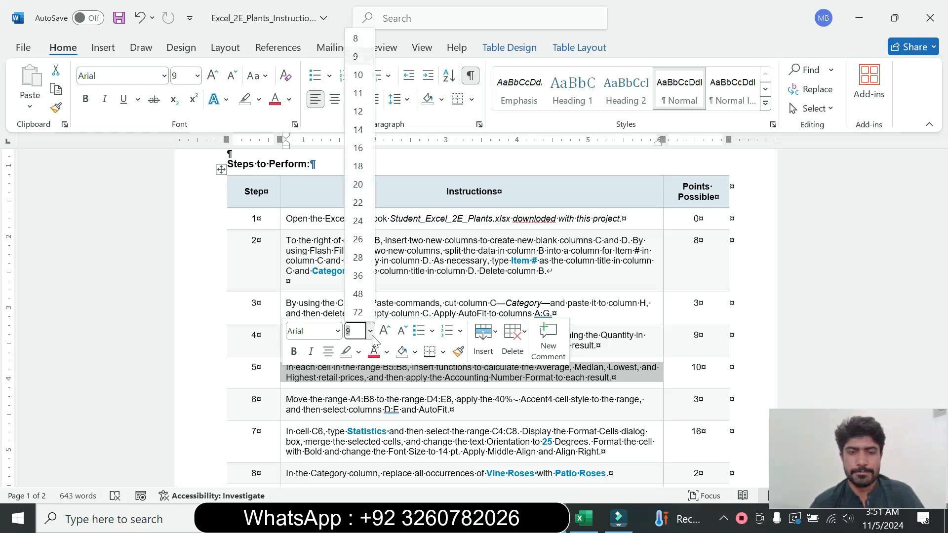
{"action": "left_click", "coordinate": [358, 166]}
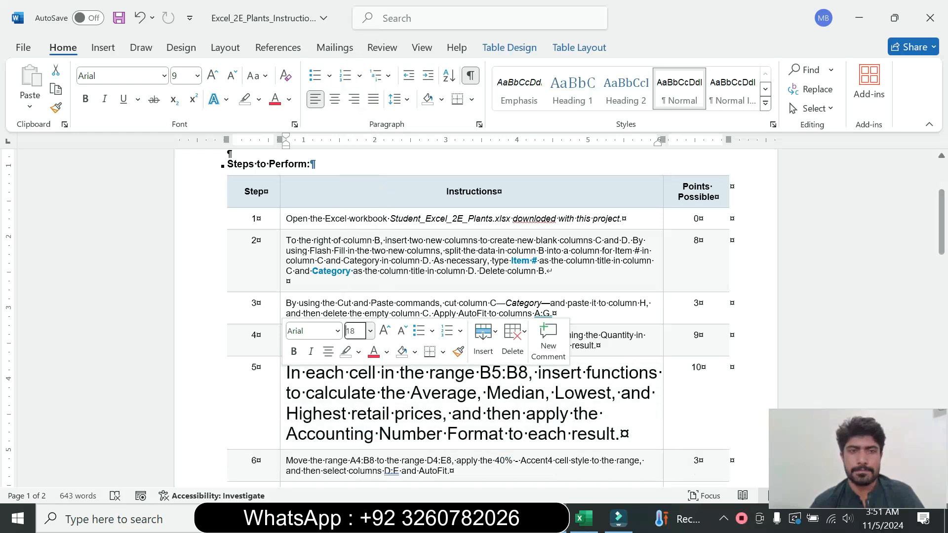
{"action": "left_click", "coordinate": [261, 101]}
{"action": "left_click", "coordinate": [291, 149]}
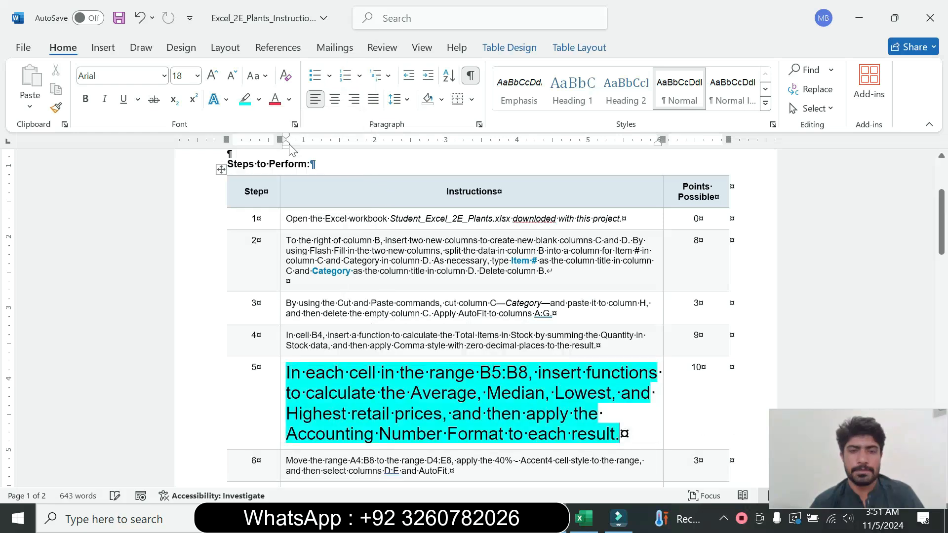
Read the step 5 instruction, copy its range reference B5:B8 and use it to select that range in Excel
{"action": "right_click", "coordinate": [942, 232]}
{"action": "key", "text": "Escape"}
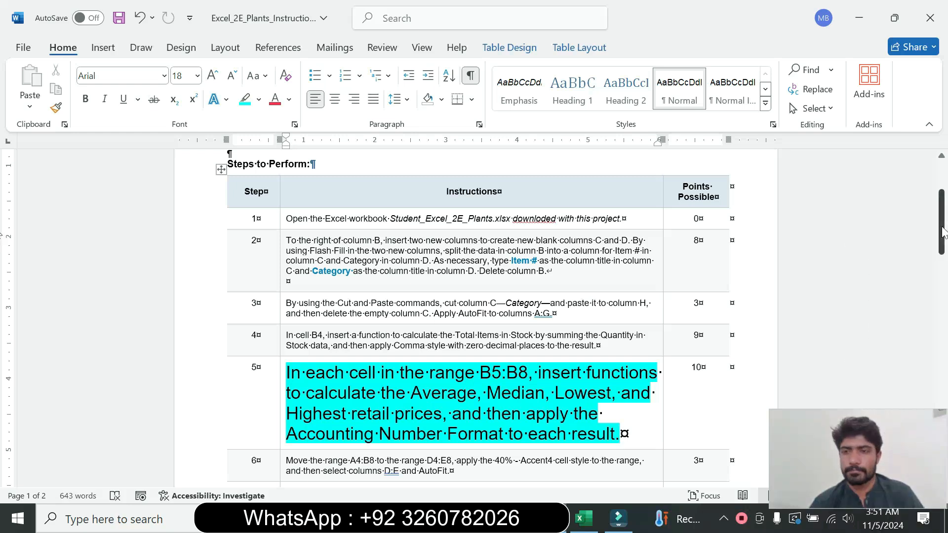
{"action": "scroll", "coordinate": [942, 232], "scroll_direction": "down", "scroll_amount": 3}
{"action": "left_click_drag", "start_coordinate": [286, 274], "coordinate": [621, 336]}
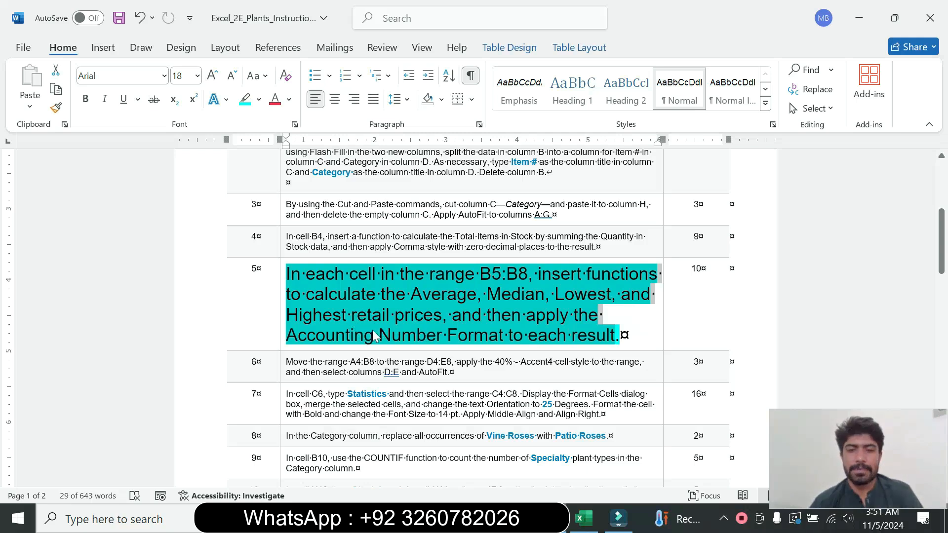
{"action": "left_click", "coordinate": [545, 294]}
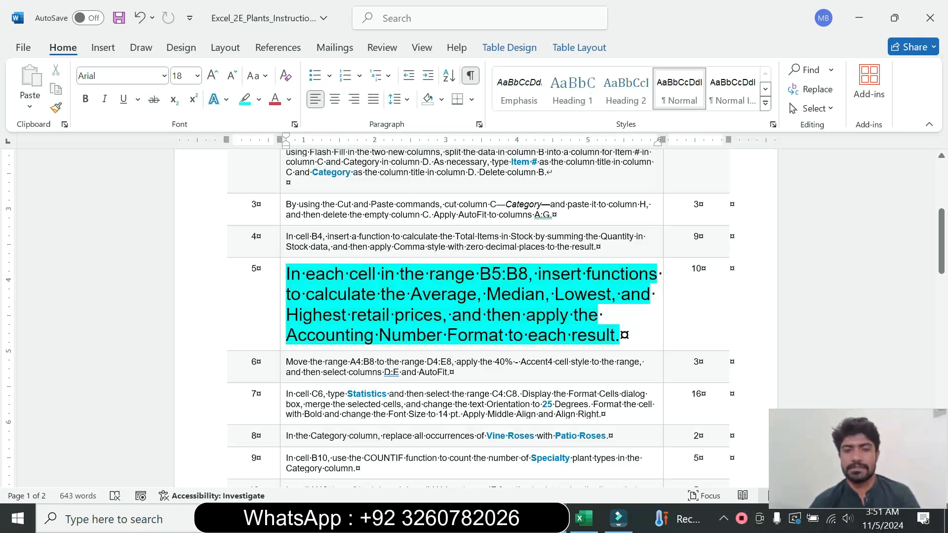
{"action": "left_click_drag", "start_coordinate": [482, 275], "coordinate": [517, 275]}
{"action": "key", "text": "ctrl+c"}
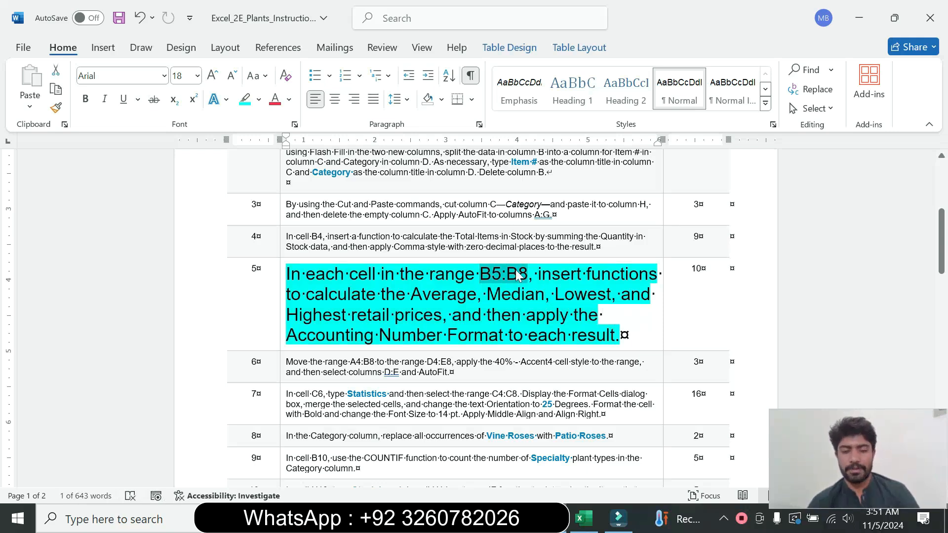
{"action": "left_click", "coordinate": [583, 519]}
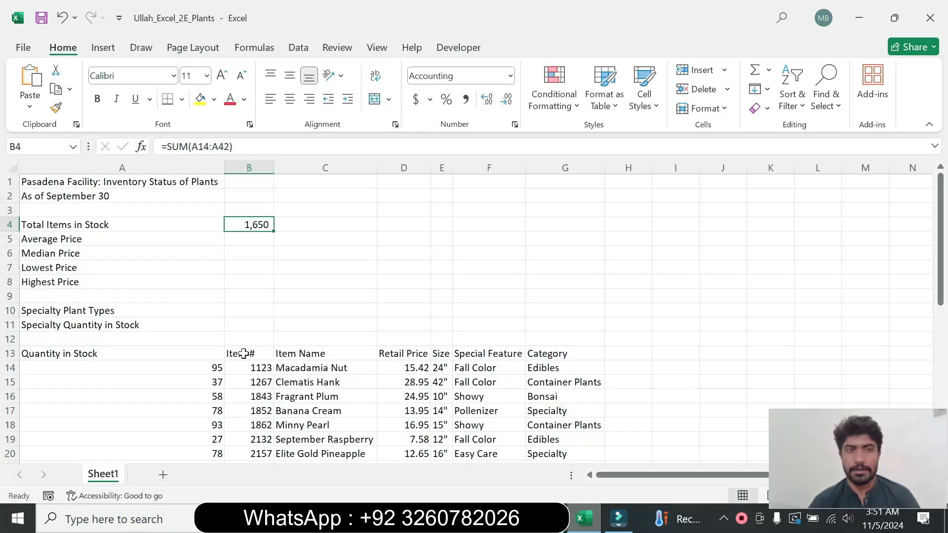
{"action": "key", "text": "ctrl+v"}
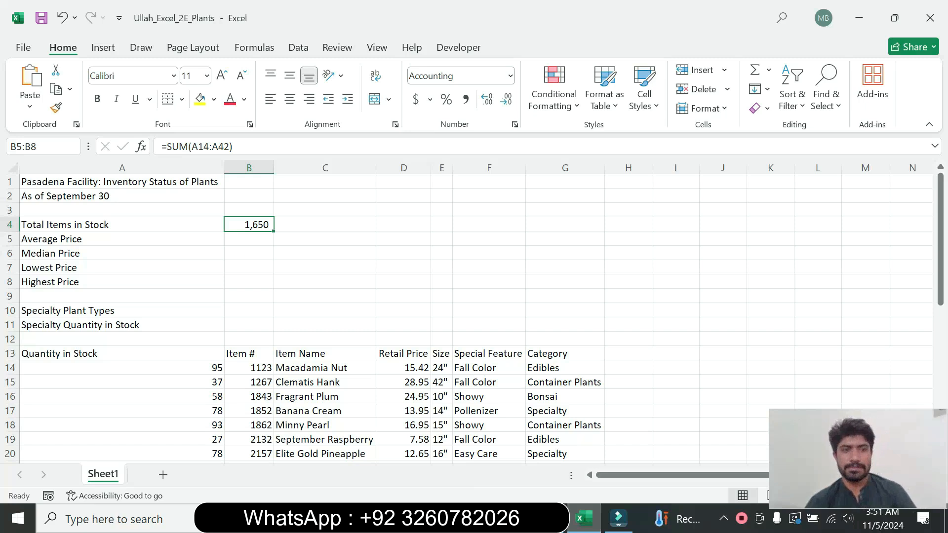
{"action": "key", "text": "Return"}
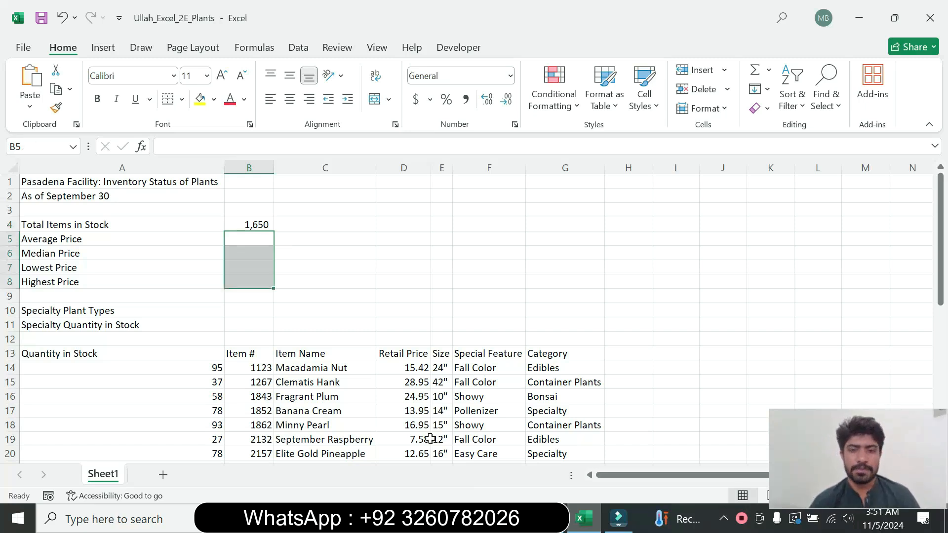
Calculate the average retail price in cell B5 with =AVERAGE(D14:D42), checking the step 5 wording in Word
{"action": "left_click", "coordinate": [549, 518]}
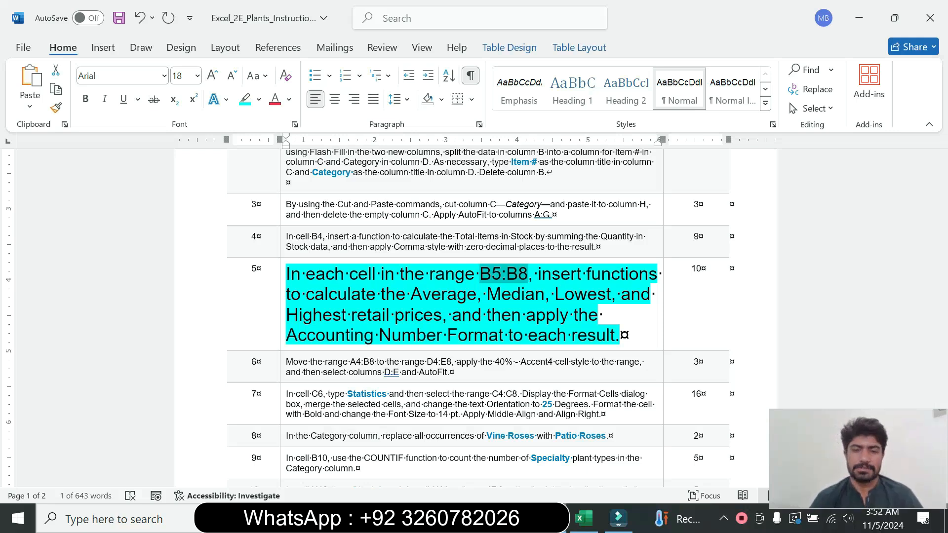
{"action": "left_click", "coordinate": [584, 518]}
{"action": "left_click_drag", "start_coordinate": [249, 239], "coordinate": [266, 283]}
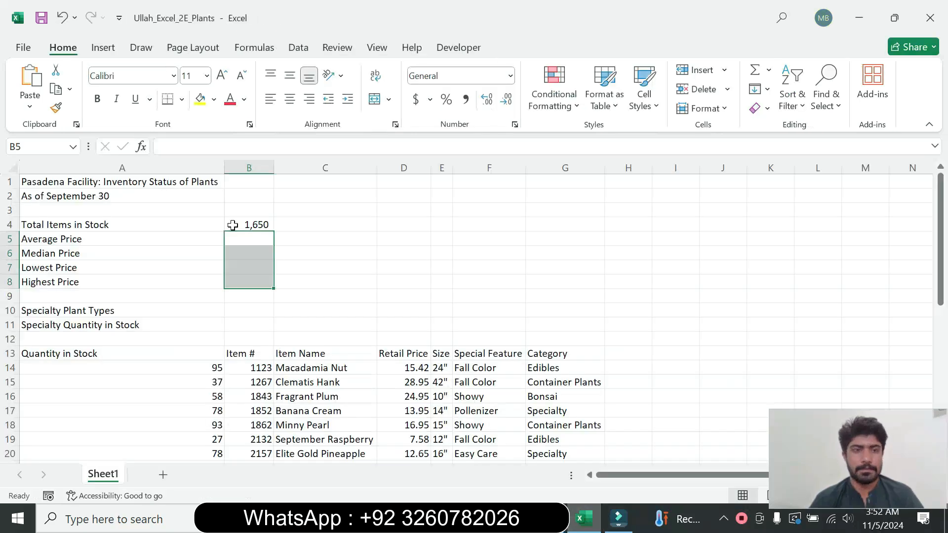
{"action": "left_click", "coordinate": [234, 240]}
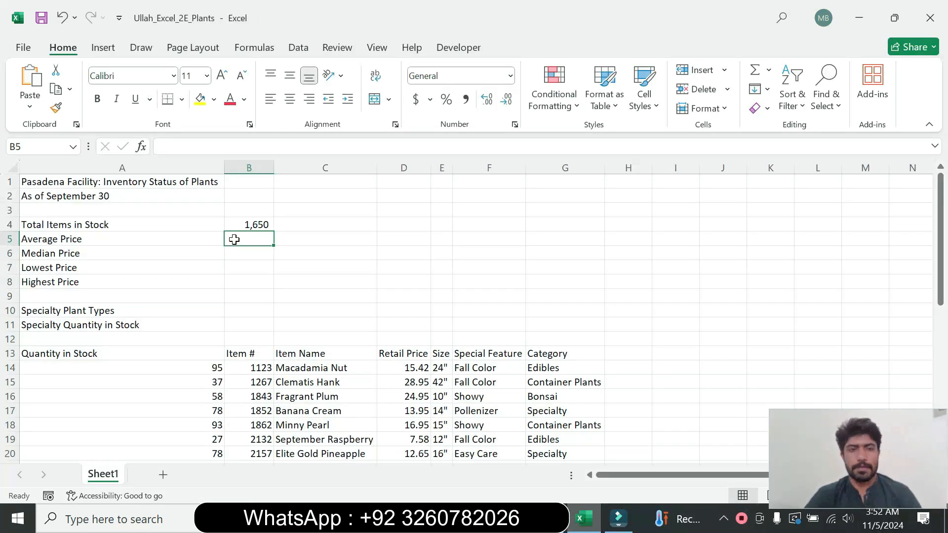
{"action": "type", "text": "=aver"}
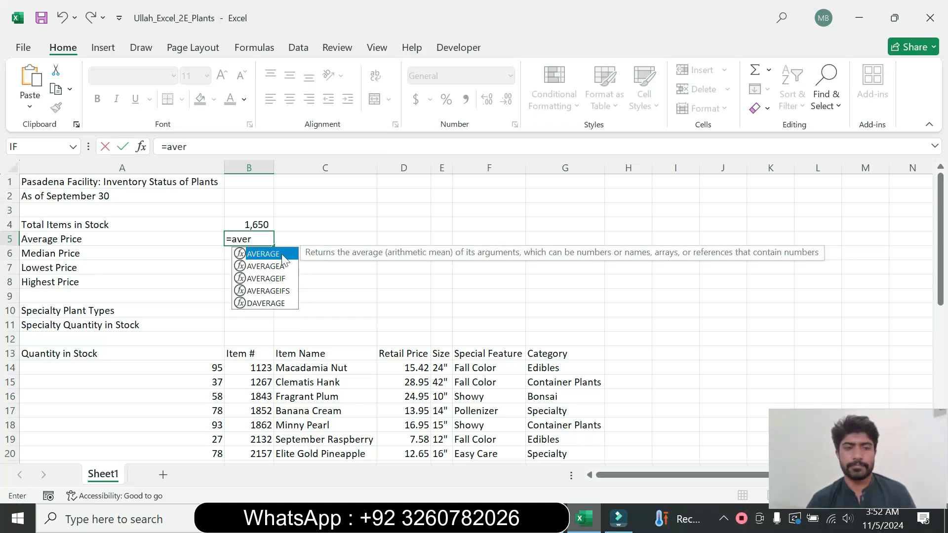
{"action": "double_click", "coordinate": [283, 255]}
{"action": "key", "text": "alt+Tab"}
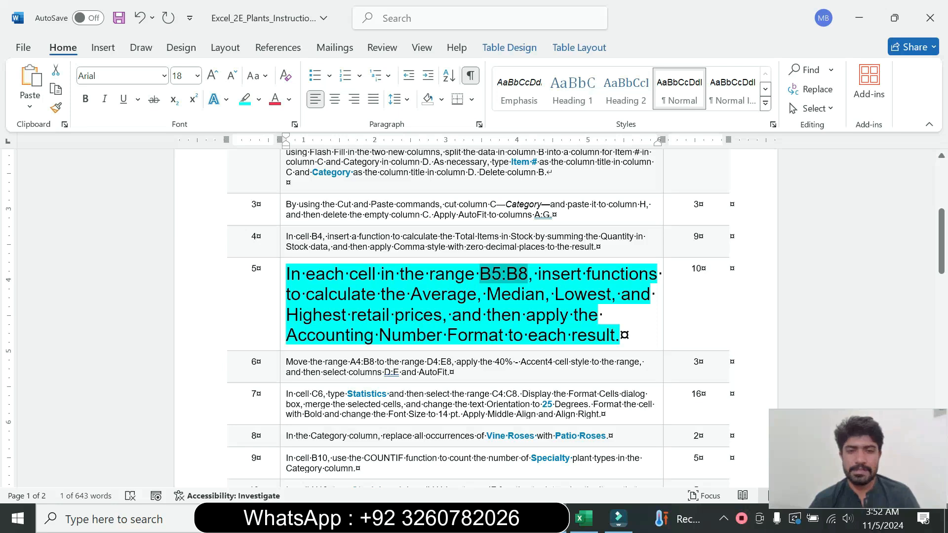
{"action": "left_click_drag", "start_coordinate": [352, 315], "coordinate": [441, 315]}
{"action": "left_click", "coordinate": [582, 519]}
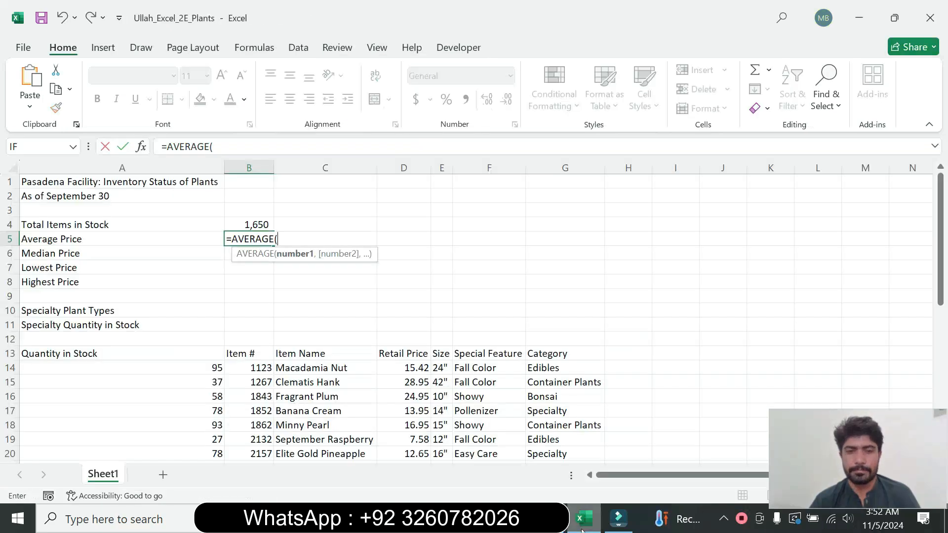
{"action": "left_click", "coordinate": [413, 367]}
{"action": "left_click_drag", "start_coordinate": [413, 367], "coordinate": [416, 427]}
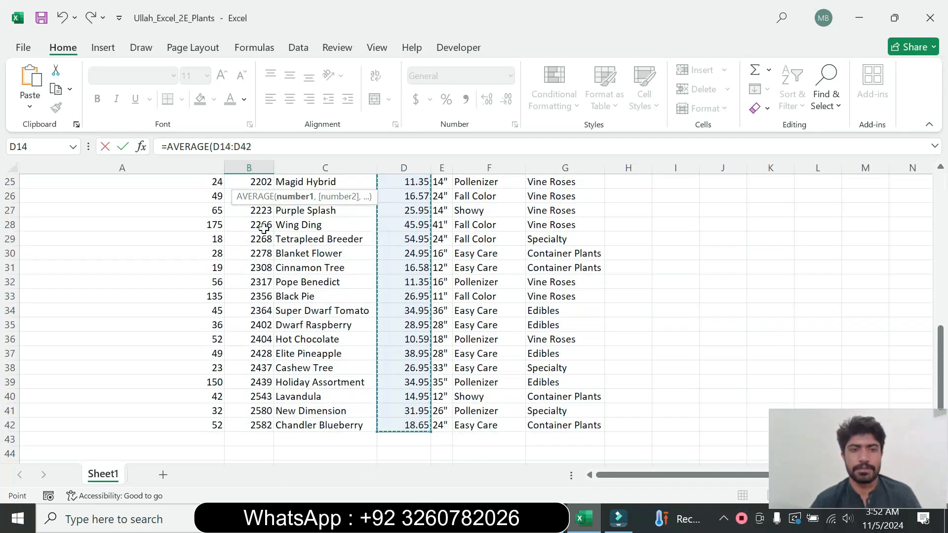
{"action": "left_click", "coordinate": [253, 147]}
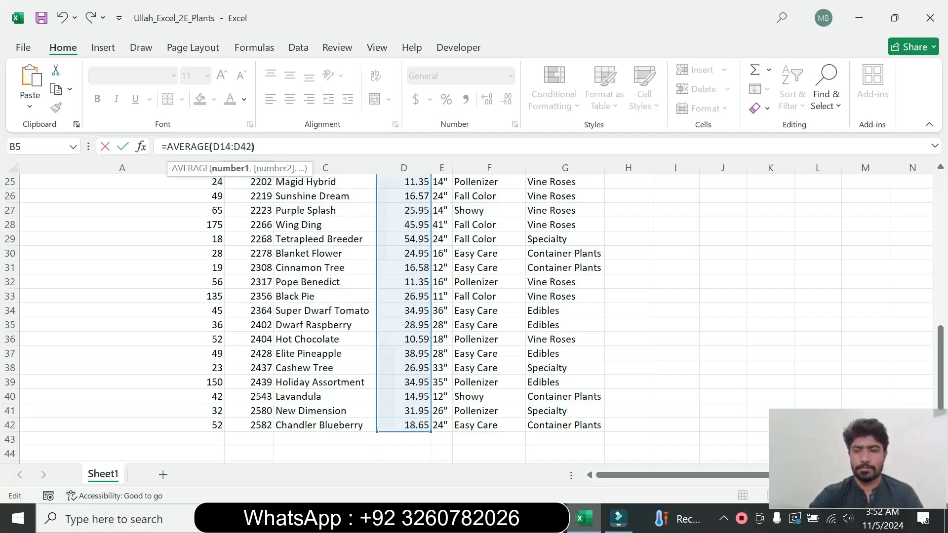
{"action": "key", "text": "Return"}
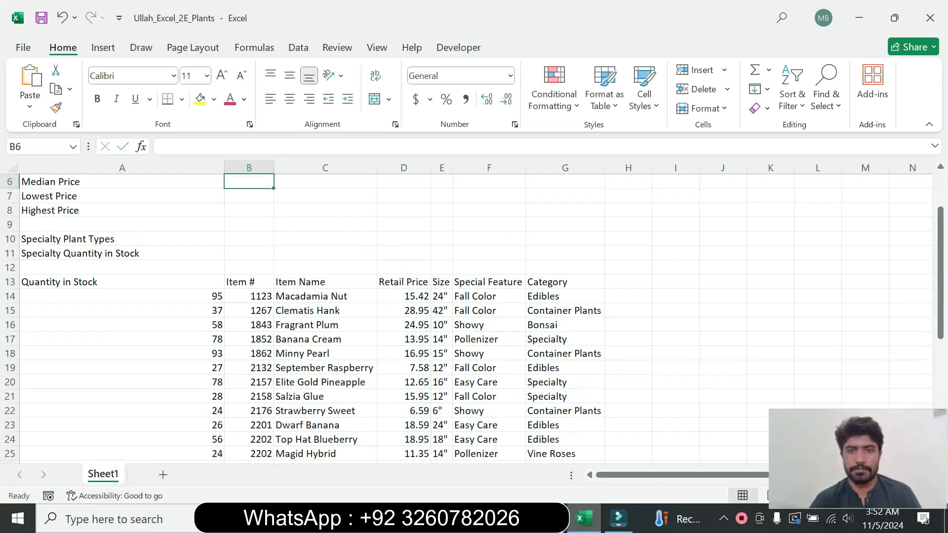
{"action": "left_click_drag", "start_coordinate": [940, 217], "coordinate": [939, 218]}
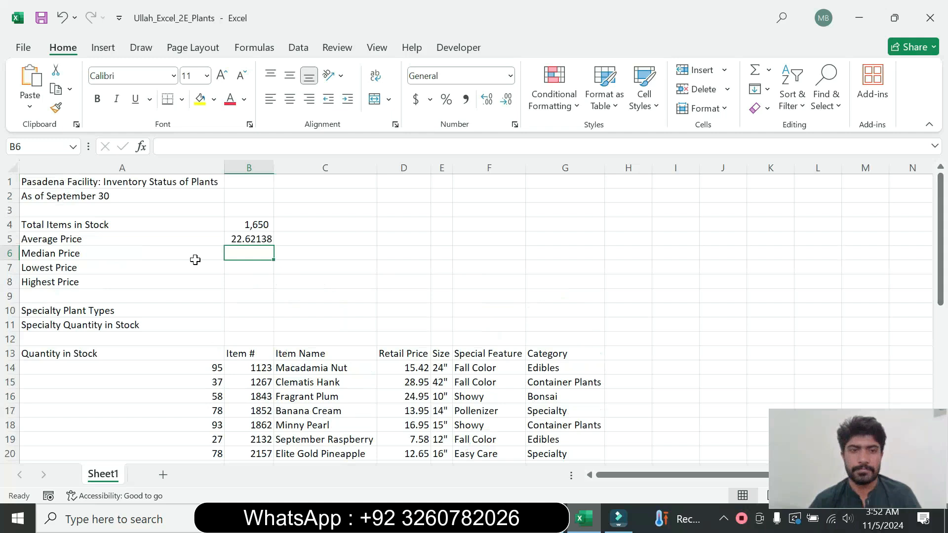
{"action": "left_click", "coordinate": [249, 239]}
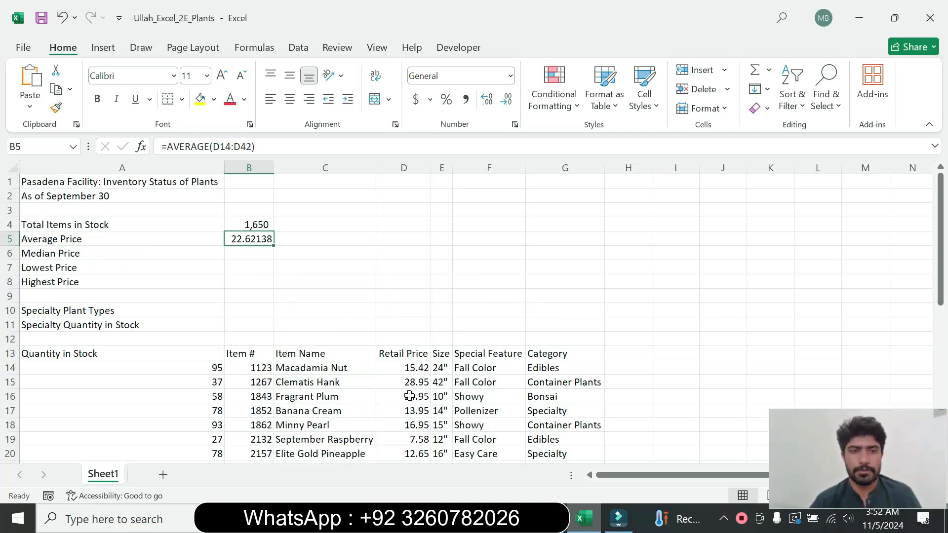
Check the Median wording of step 5 in Word, and begin a MEDIAN function over the retail prices in Excel cell B6
{"action": "left_click", "coordinate": [549, 519]}
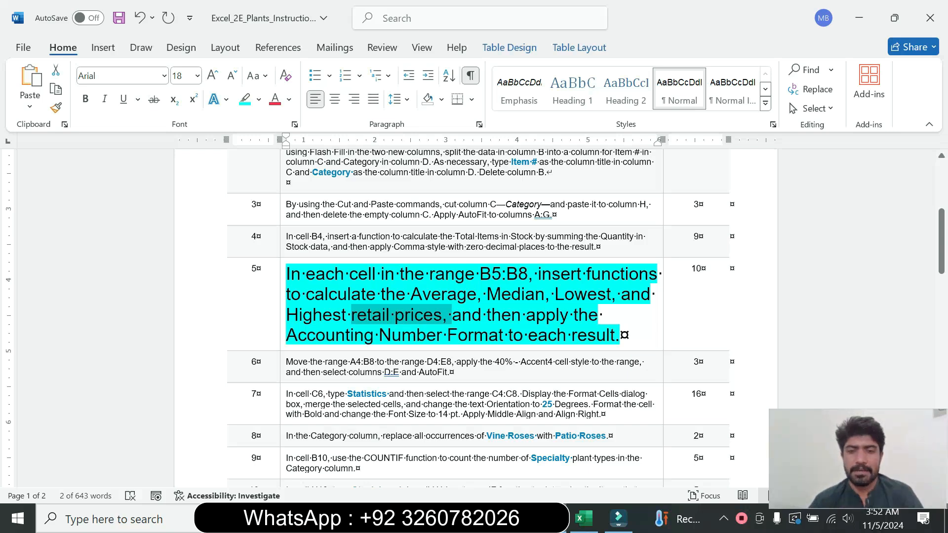
{"action": "double_click", "coordinate": [505, 294]}
{"action": "left_click", "coordinate": [583, 520]}
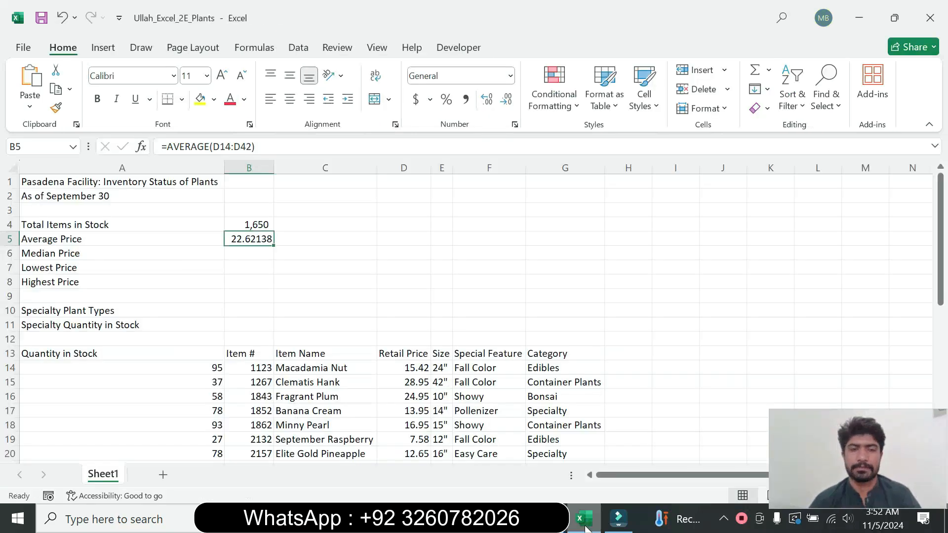
{"action": "left_click", "coordinate": [244, 256]}
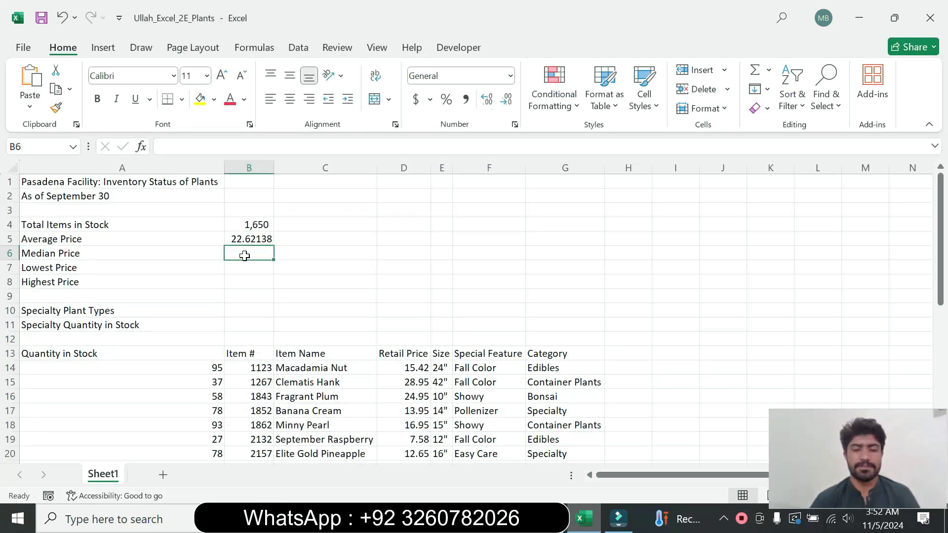
{"action": "type", "text": "=me"}
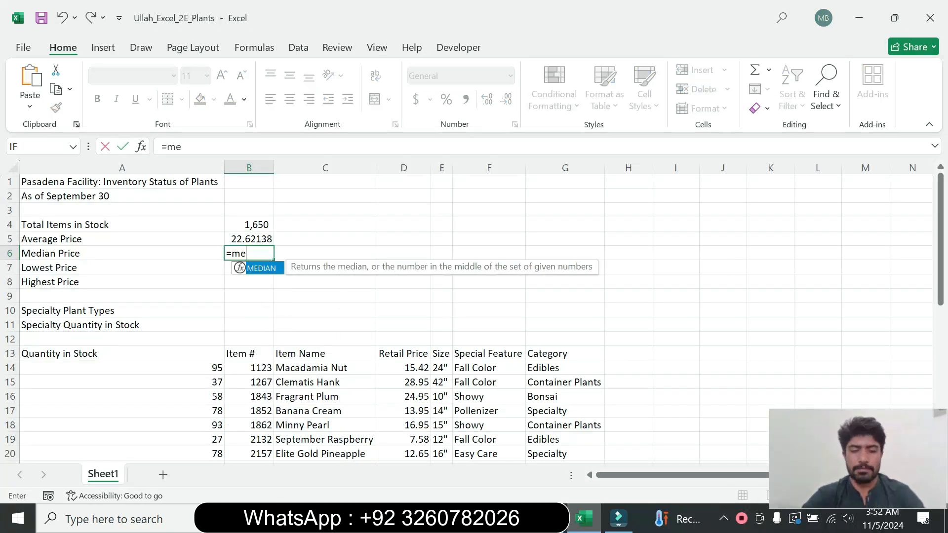
{"action": "type", "text": "di"}
{"action": "double_click", "coordinate": [263, 271]}
{"action": "left_click", "coordinate": [390, 364]}
{"action": "left_click_drag", "start_coordinate": [390, 364], "coordinate": [404, 453]}
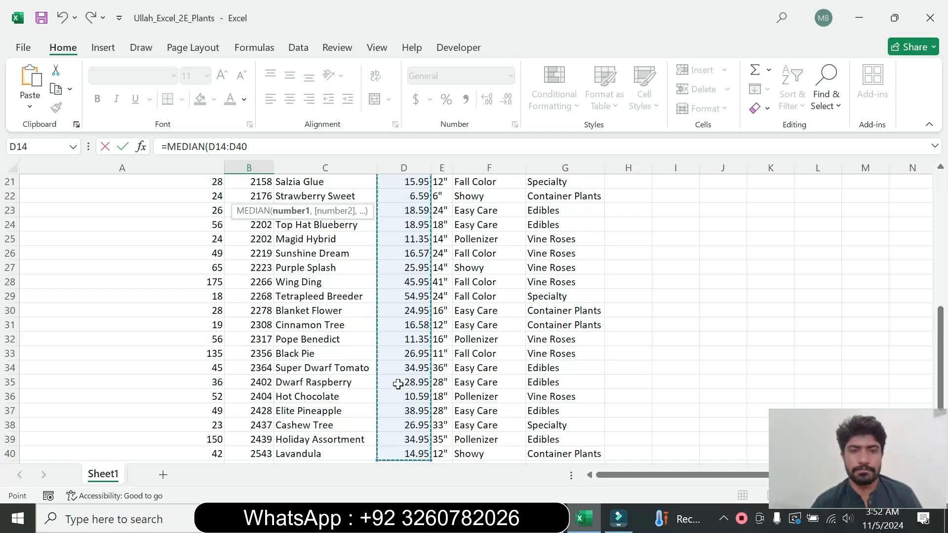
{"action": "left_click_drag", "start_coordinate": [941, 393], "coordinate": [944, 407]}
{"action": "left_click_drag", "start_coordinate": [420, 425], "coordinate": [420, 456]}
Correct the range of the MEDIAN function in cell B6 to D14:D42 and complete the formula
{"action": "left_click", "coordinate": [251, 146]}
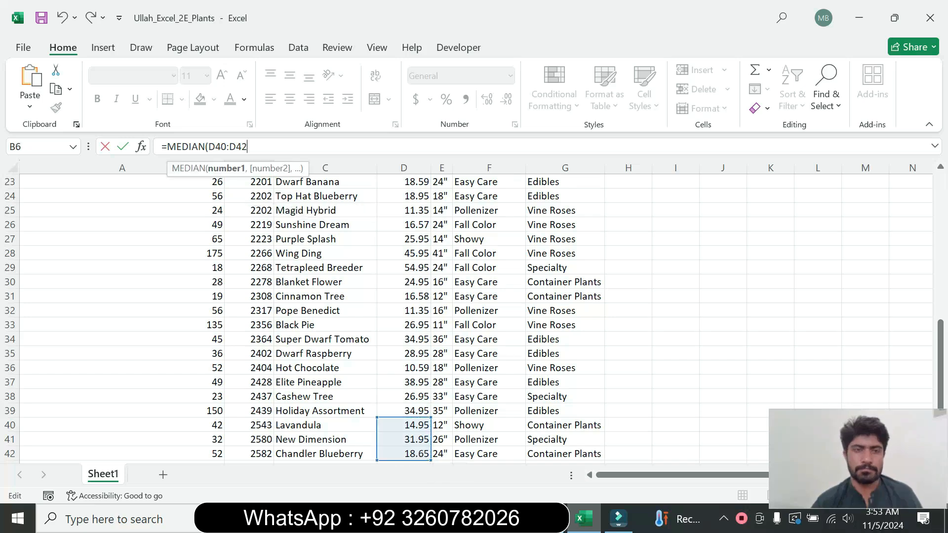
{"action": "key", "text": "BackSpace"}
{"action": "key", "text": "BackSpace"}
{"action": "key", "text": "BackSpace"}
{"action": "key", "text": "BackSpace"}
{"action": "key", "text": "BackSpace"}
{"action": "key", "text": "BackSpace"}
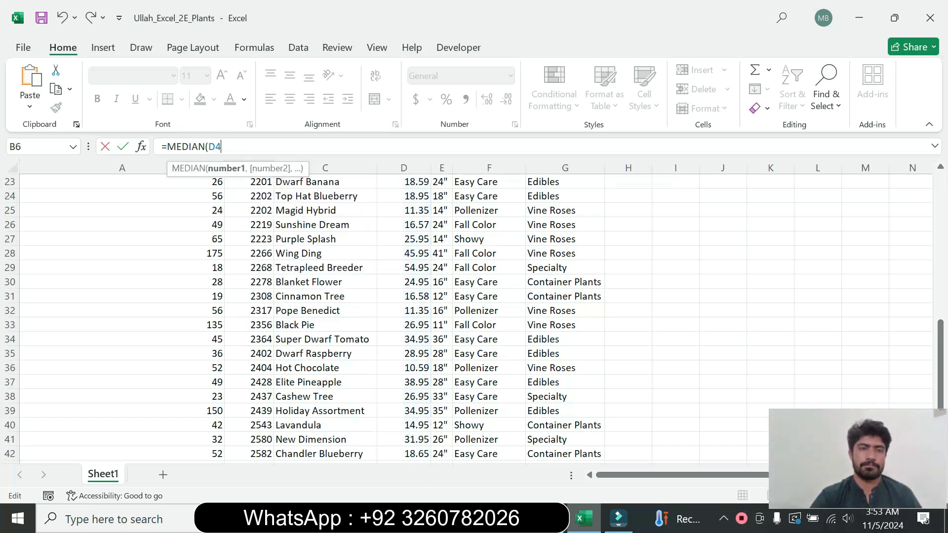
{"action": "type", "text": "1"}
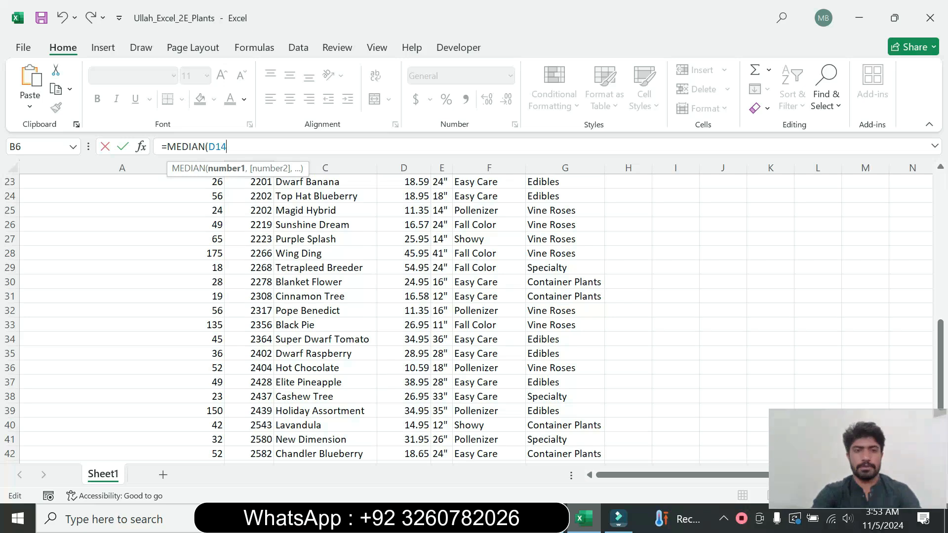
{"action": "type", "text": "4:D42"}
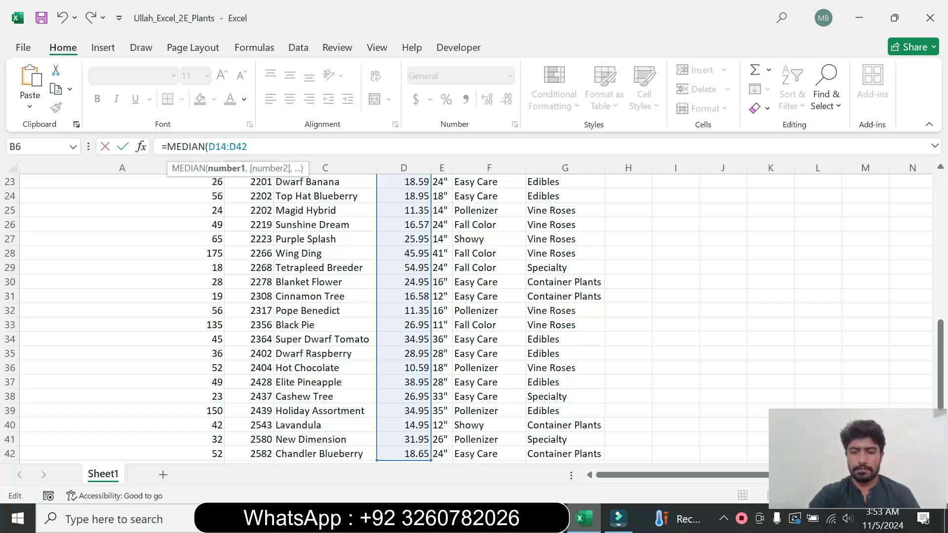
{"action": "type", "text": ")P"}
{"action": "key", "text": "BackSpace"}
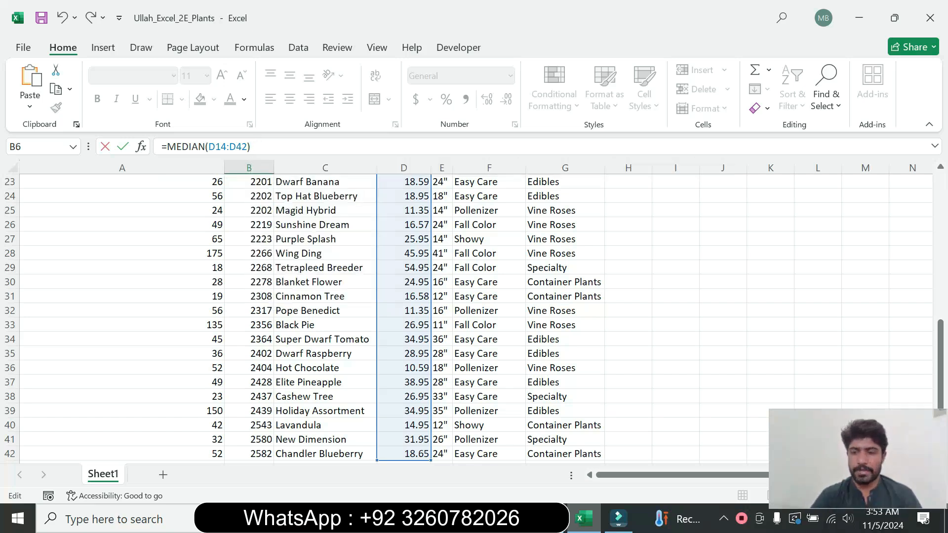
{"action": "key", "text": "Return"}
{"action": "left_click_drag", "start_coordinate": [940, 215], "coordinate": [945, 182]}
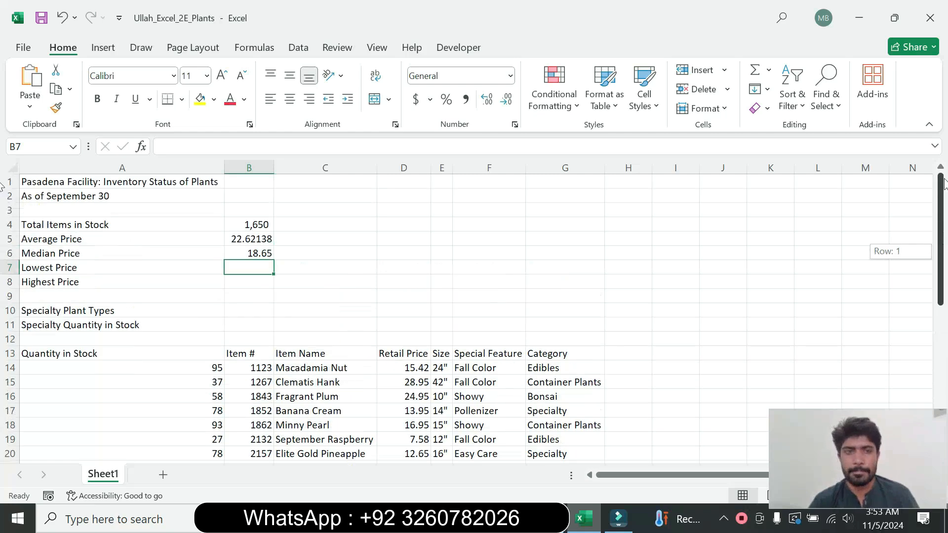
{"action": "left_click", "coordinate": [260, 253]}
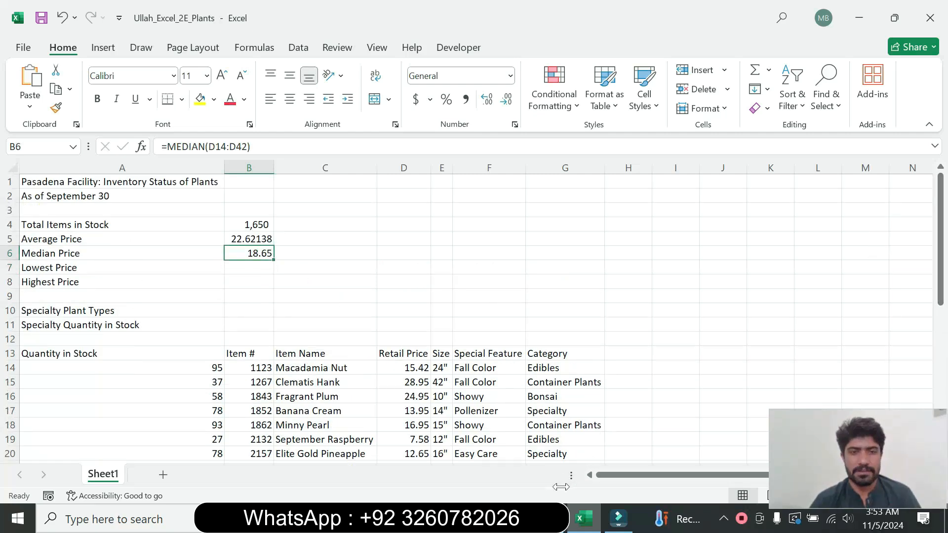
Check the Lowest wording of step 5 in Word, and calculate the lowest retail price in Excel cell B7 with =MIN(D14:D42)
{"action": "left_click", "coordinate": [549, 518]}
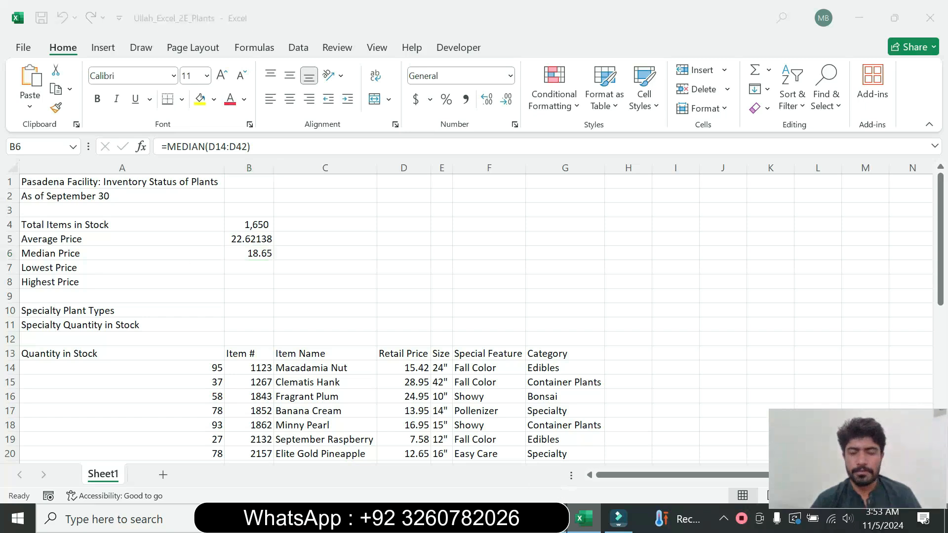
{"action": "left_click_drag", "start_coordinate": [555, 295], "coordinate": [614, 297]}
{"action": "left_click", "coordinate": [581, 521]}
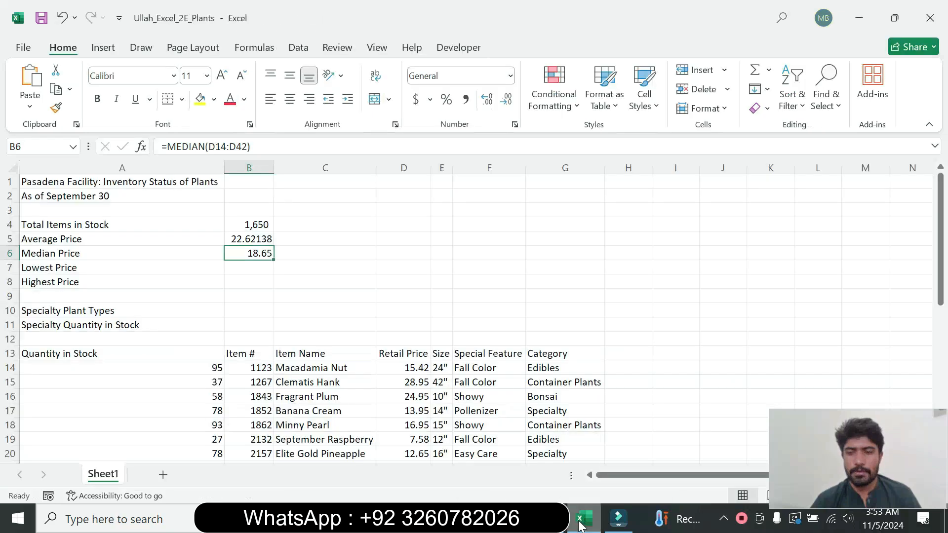
{"action": "left_click", "coordinate": [242, 268]}
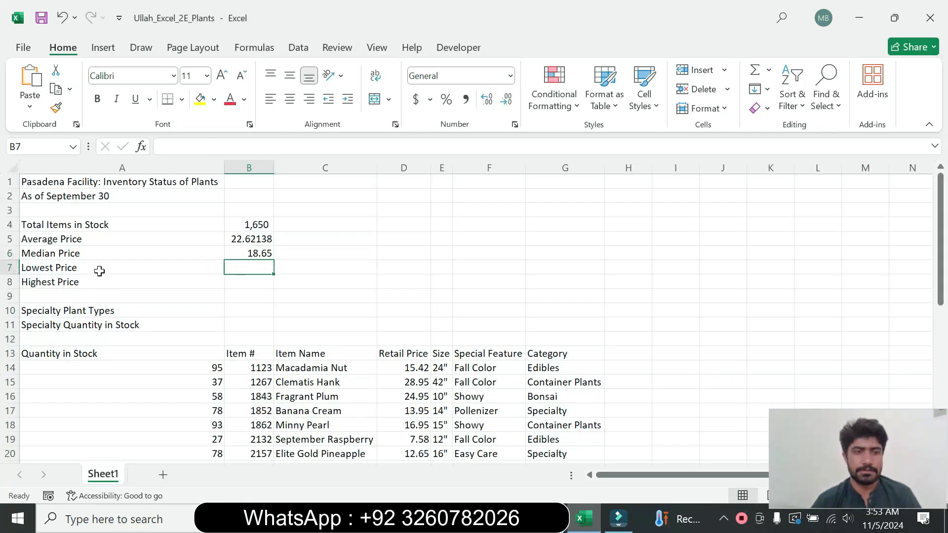
{"action": "type", "text": "=min"}
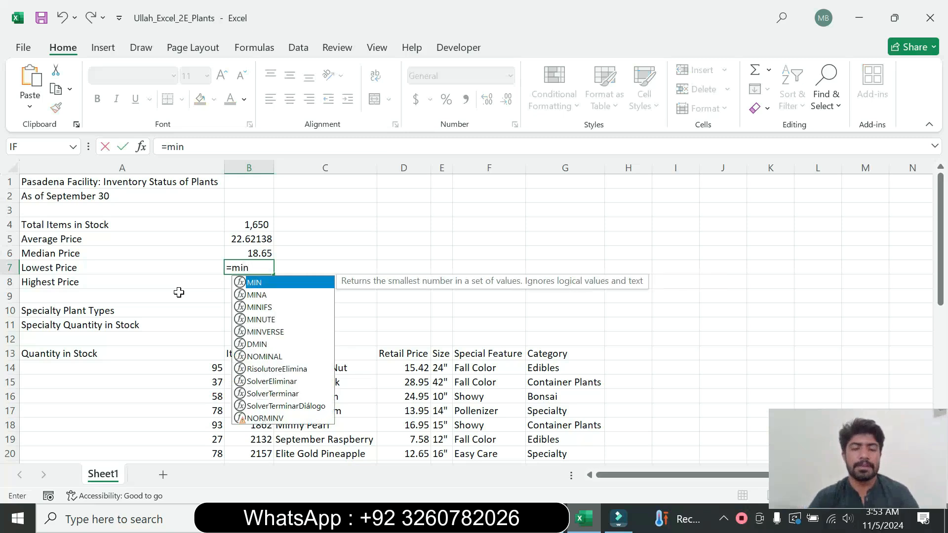
{"action": "double_click", "coordinate": [264, 282]}
{"action": "left_click_drag", "start_coordinate": [393, 365], "coordinate": [418, 412]}
{"action": "left_click", "coordinate": [228, 146]}
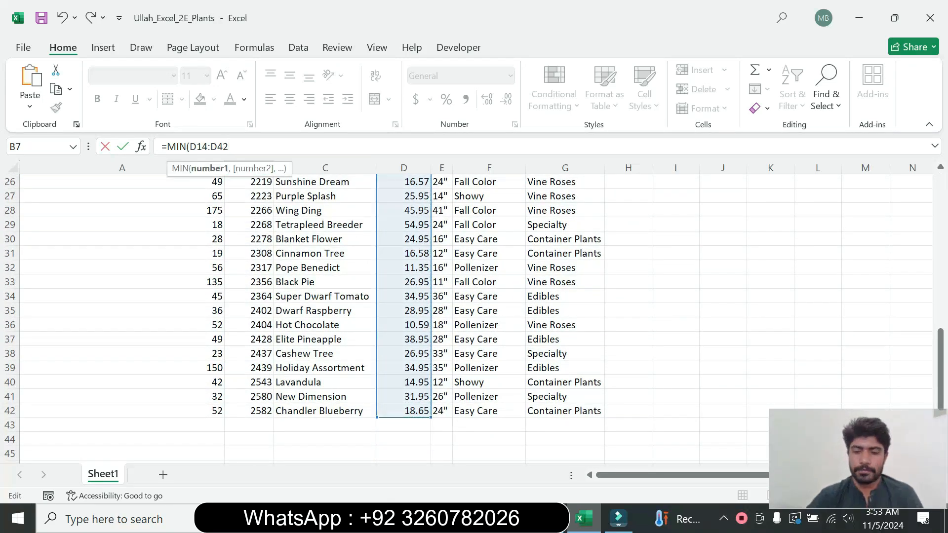
{"action": "type", "text": ")"}
{"action": "key", "text": "Return"}
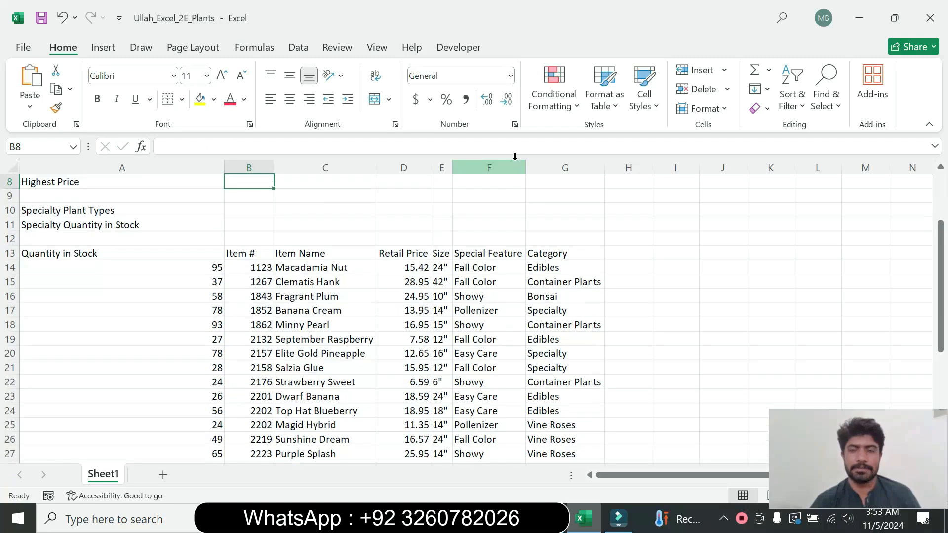
{"action": "left_click_drag", "start_coordinate": [941, 296], "coordinate": [941, 249]}
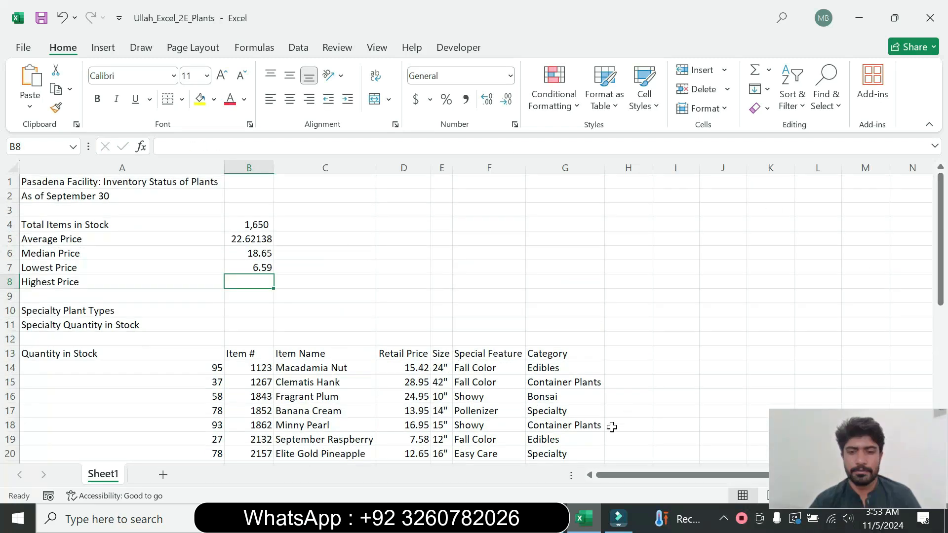
Check the Highest wording of step 5 in Word, and calculate the highest retail price in Excel cell B8 with =MAX(D14:D42)
{"action": "key", "text": "alt+Tab"}
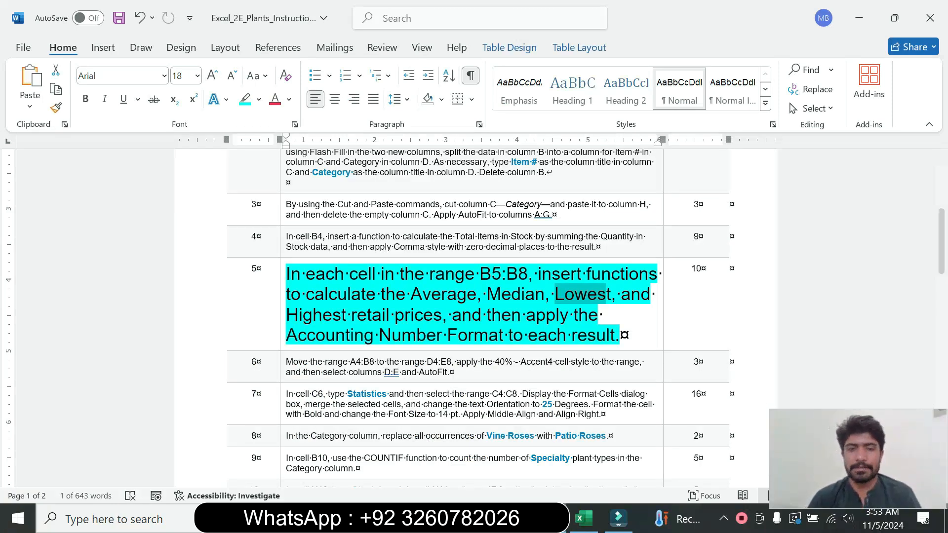
{"action": "mouse_move", "coordinate": [587, 521]}
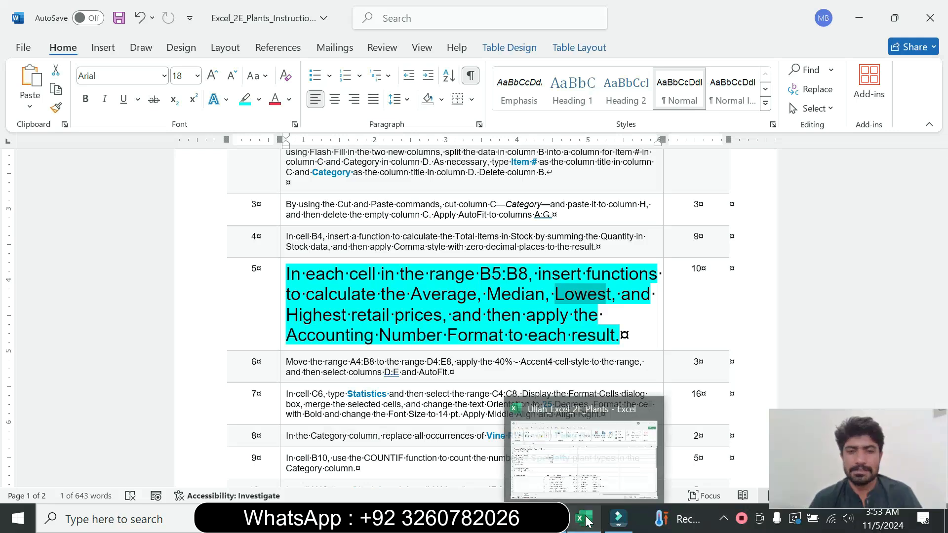
{"action": "left_click", "coordinate": [590, 460]}
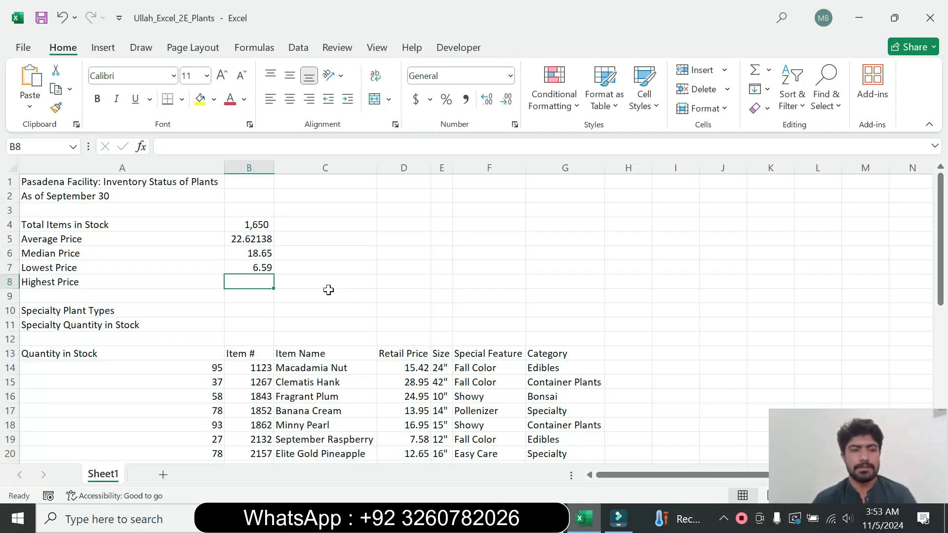
{"action": "type", "text": "="}
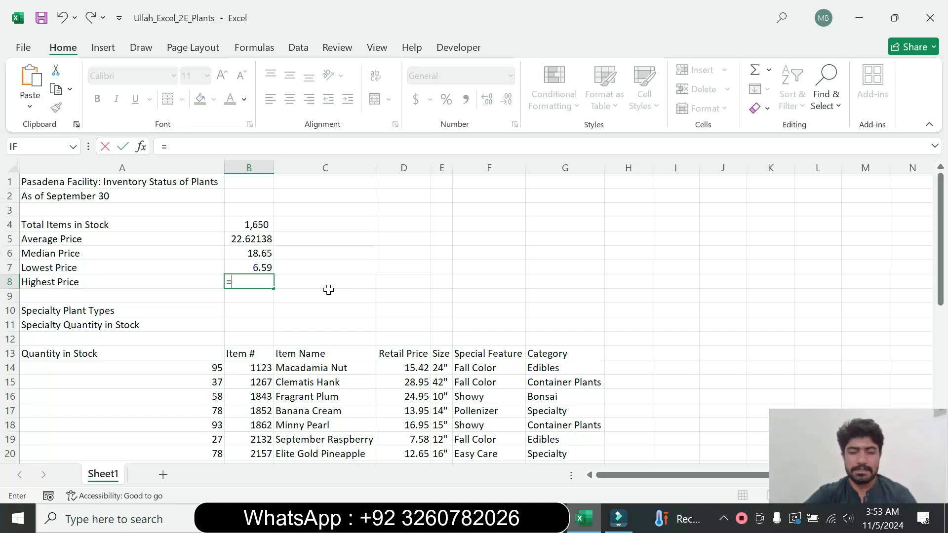
{"action": "type", "text": "max"}
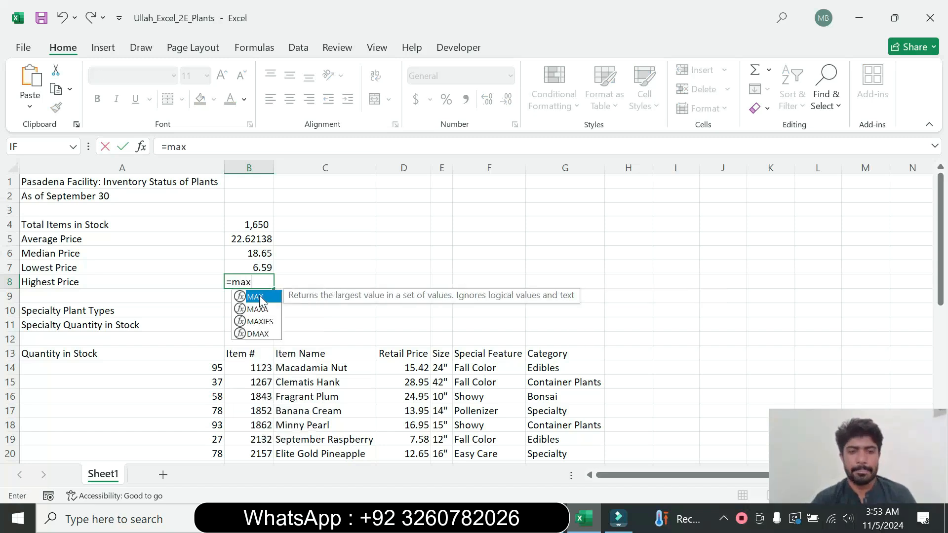
{"action": "double_click", "coordinate": [255, 297]}
{"action": "left_click_drag", "start_coordinate": [394, 368], "coordinate": [393, 447]}
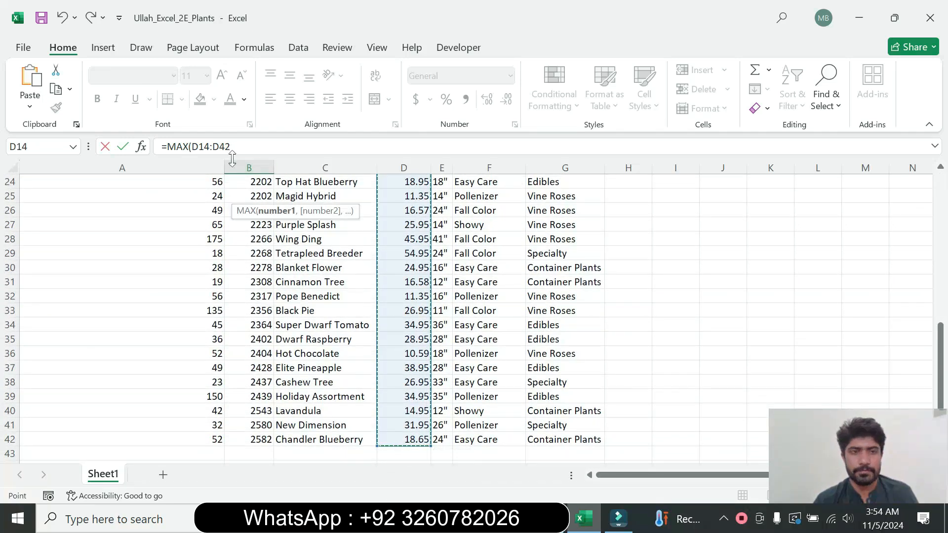
{"action": "left_click", "coordinate": [232, 154]}
{"action": "type", "text": ")"}
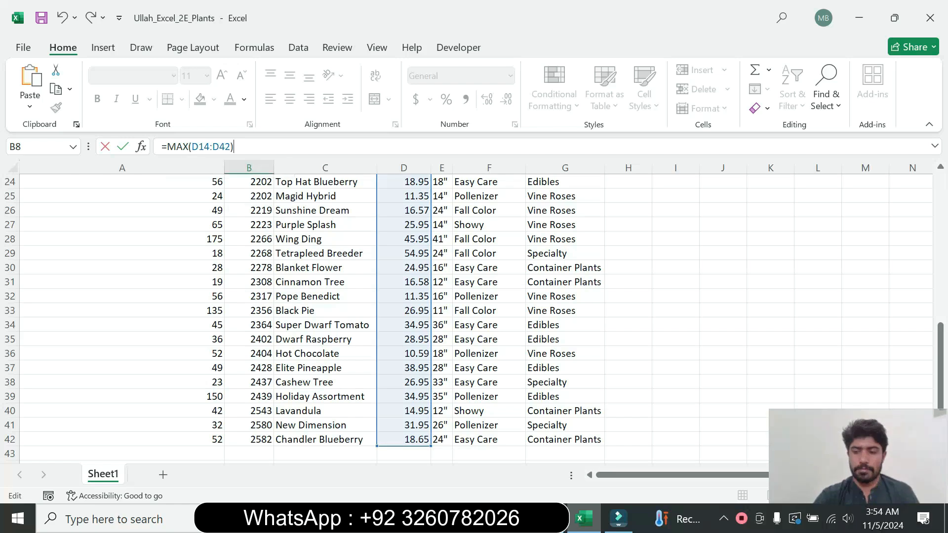
{"action": "key", "text": "Return"}
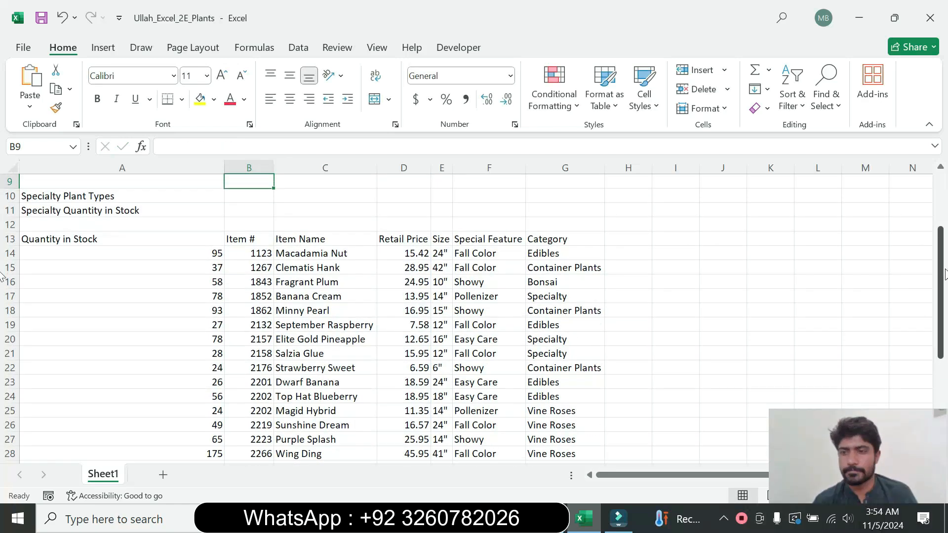
Recheck the step 5 instruction in Word, and apply the Accounting Number Format to the range B5:B8 in Excel
{"action": "key", "text": "alt+Tab"}
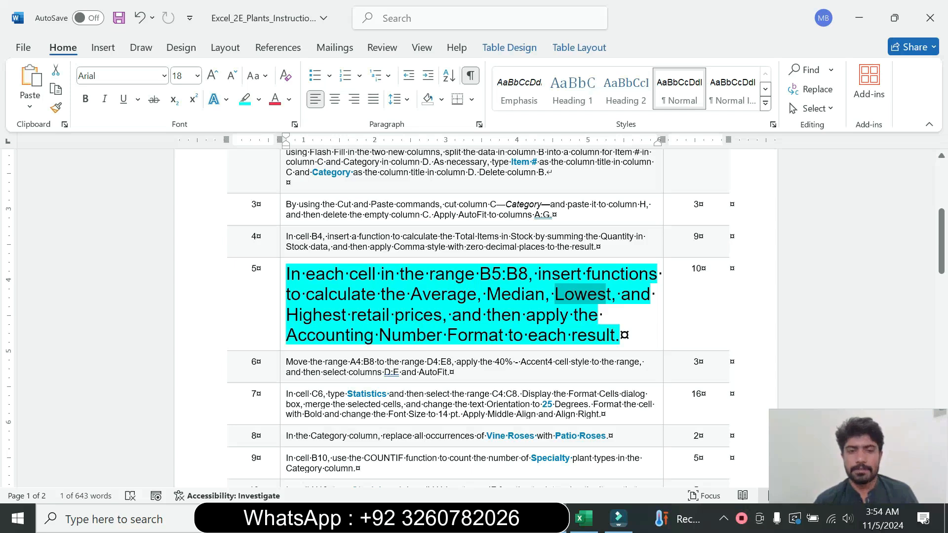
{"action": "key", "text": "alt+Tab"}
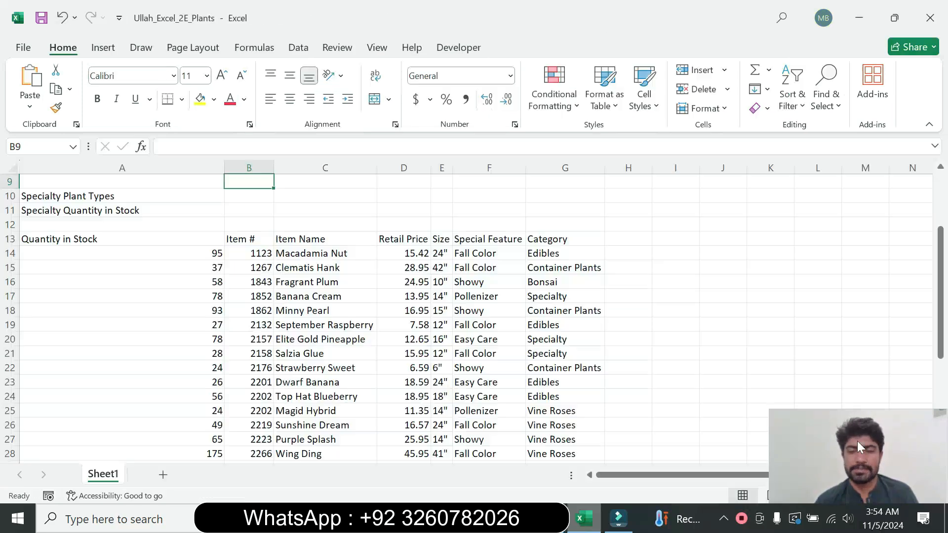
{"action": "left_click_drag", "start_coordinate": [940, 326], "coordinate": [941, 272]}
{"action": "left_click_drag", "start_coordinate": [253, 244], "coordinate": [253, 282]}
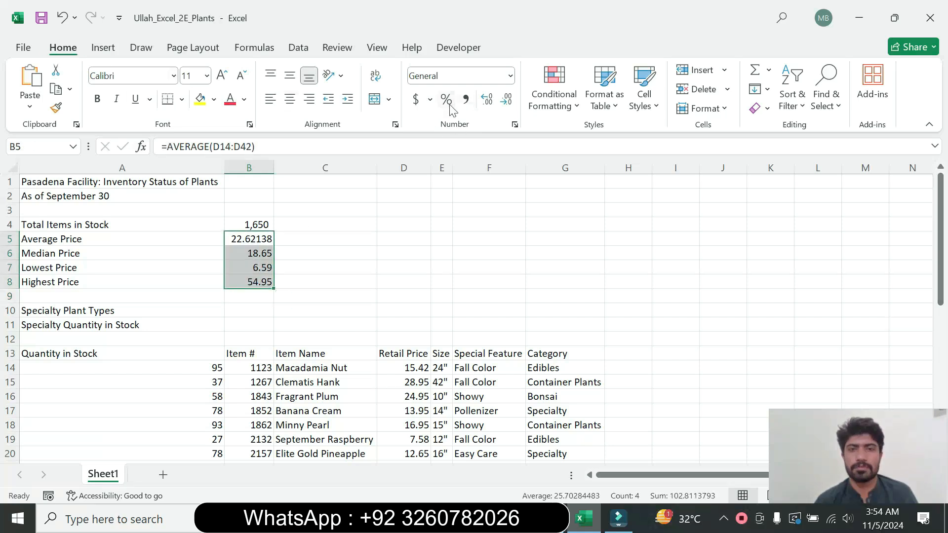
{"action": "left_click", "coordinate": [430, 100]}
{"action": "left_click", "coordinate": [447, 120]}
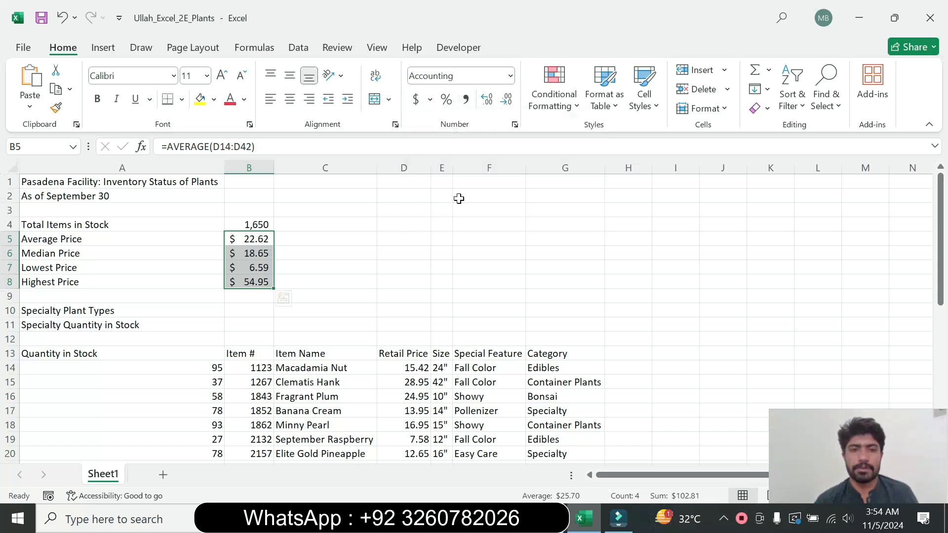
Switch to Word, reset the step 5 instruction text to 9 pt and remove its highlighting
{"action": "key", "text": "alt+Tab"}
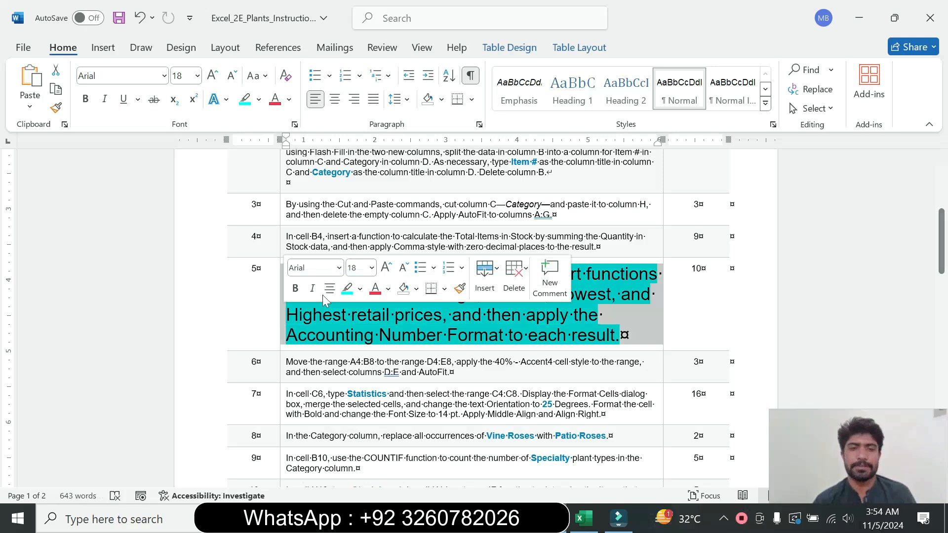
{"action": "left_click", "coordinate": [372, 268]}
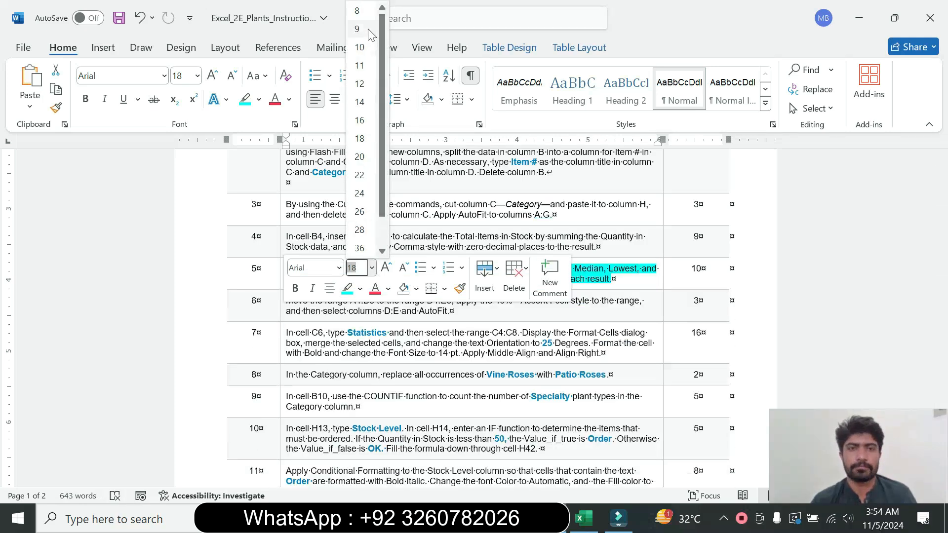
{"action": "left_click", "coordinate": [357, 28]}
{"action": "left_click", "coordinate": [259, 99]}
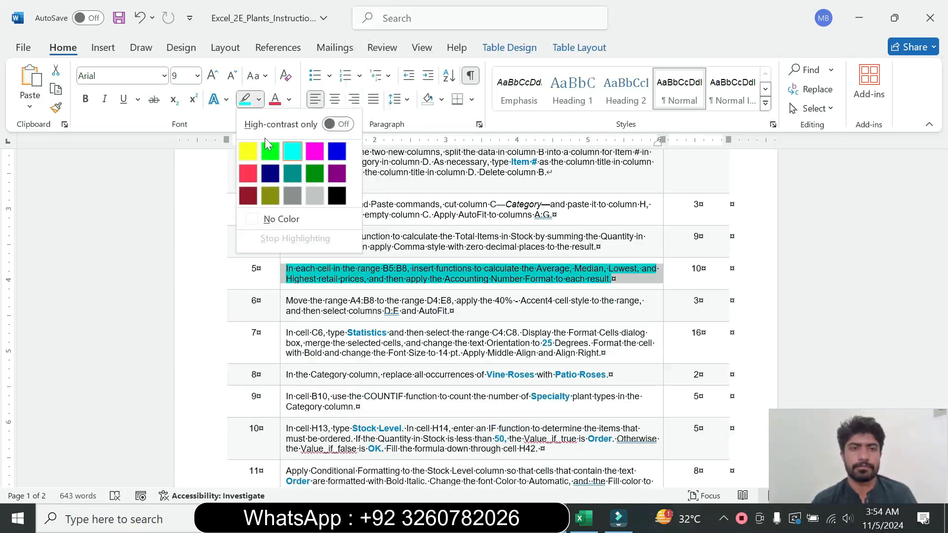
{"action": "left_click", "coordinate": [279, 219]}
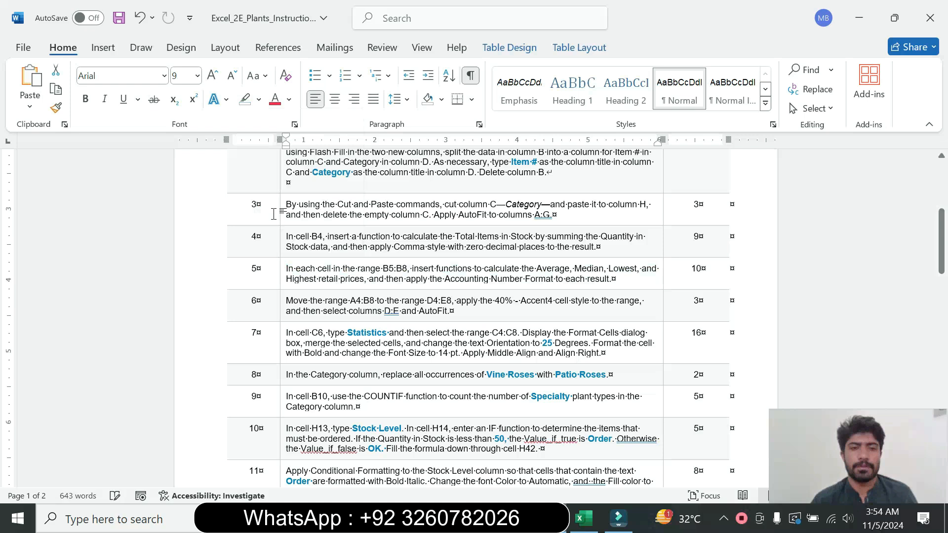
Enlarge the step 6 instruction in Word to 16 pt, highlight it in turquoise, and read it through
{"action": "left_click", "coordinate": [281, 321]}
{"action": "left_click", "coordinate": [370, 274]}
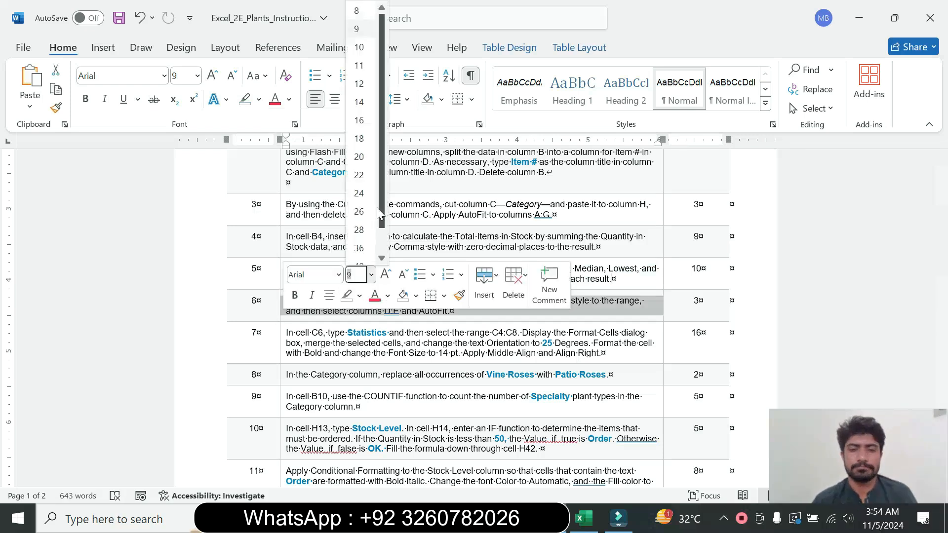
{"action": "left_click", "coordinate": [364, 121]}
{"action": "left_click", "coordinate": [258, 99]}
{"action": "left_click", "coordinate": [289, 145]}
{"action": "mouse_move", "coordinate": [941, 266]}
{"action": "left_mouse_down"}
{"action": "mouse_move", "coordinate": [946, 393]}
{"action": "mouse_move", "coordinate": [932, 260]}
{"action": "left_mouse_up"}
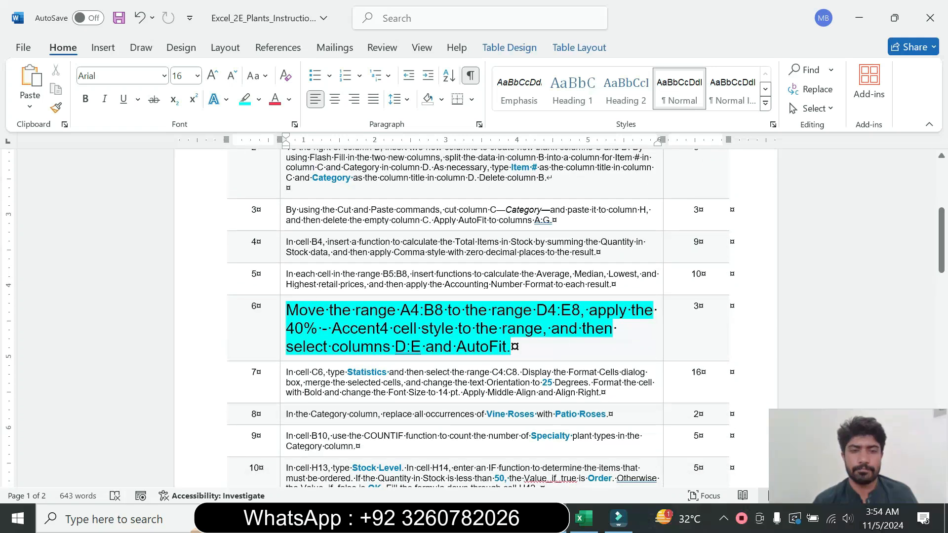
{"action": "left_click_drag", "start_coordinate": [286, 310], "coordinate": [511, 348]}
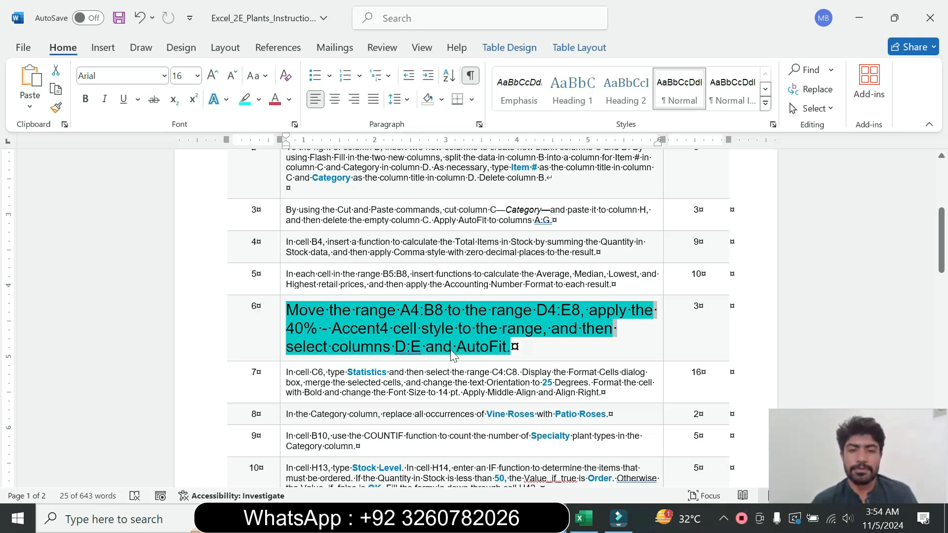
{"action": "left_click", "coordinate": [490, 341]}
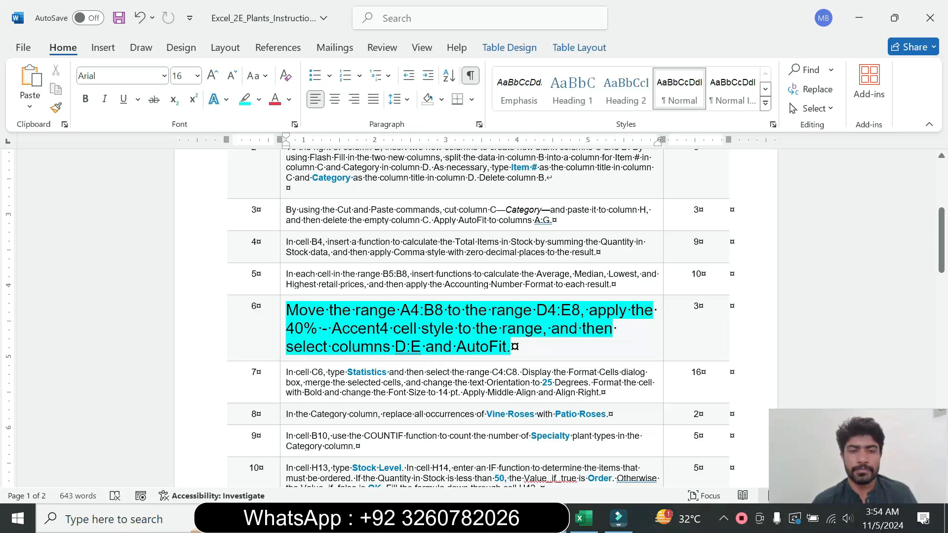
Copy the range reference A4:B8 from step 6 in Word, and move that range to D4:E8 in Excel
{"action": "left_click_drag", "start_coordinate": [401, 312], "coordinate": [441, 314]}
{"action": "key", "text": "ctrl+c"}
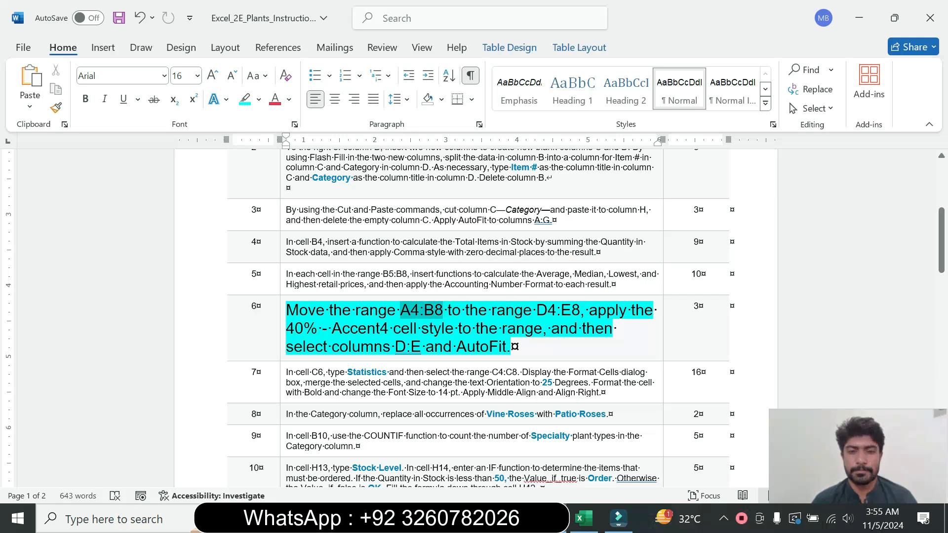
{"action": "left_click", "coordinate": [582, 519]}
{"action": "left_click", "coordinate": [36, 147]}
{"action": "key", "text": "ctrl+v"}
{"action": "key", "text": "Return"}
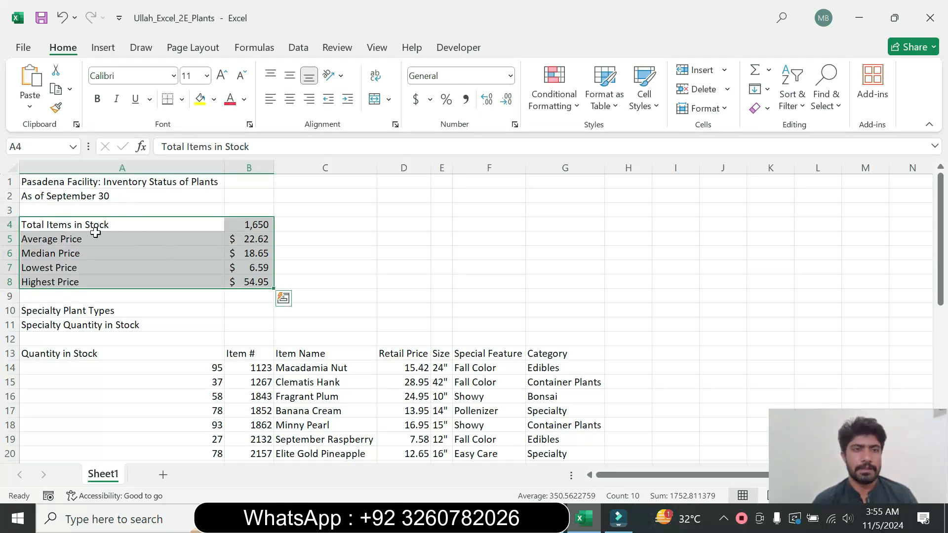
{"action": "left_click", "coordinate": [583, 518]}
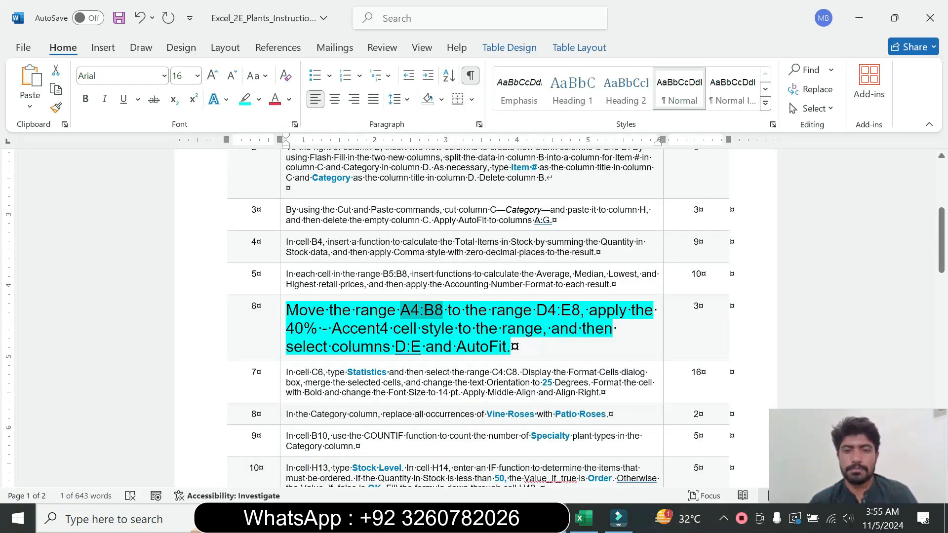
{"action": "left_click", "coordinate": [583, 518]}
{"action": "left_click_drag", "start_coordinate": [275, 267], "coordinate": [443, 269]}
Check the cell style named in step 6 in Word, and apply the 40% - Accent4 style to D4:E8 in Excel
{"action": "key", "text": "alt+Tab"}
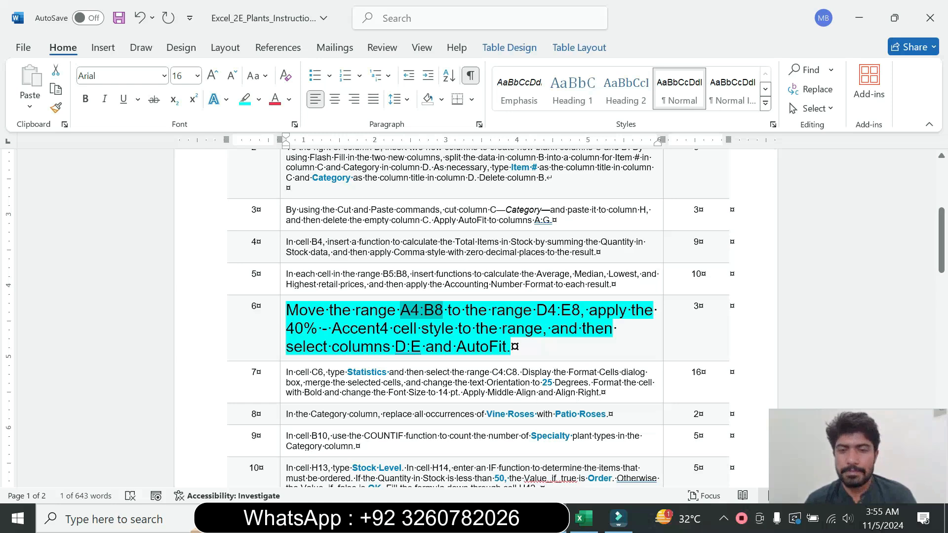
{"action": "left_click_drag", "start_coordinate": [304, 329], "coordinate": [390, 329]}
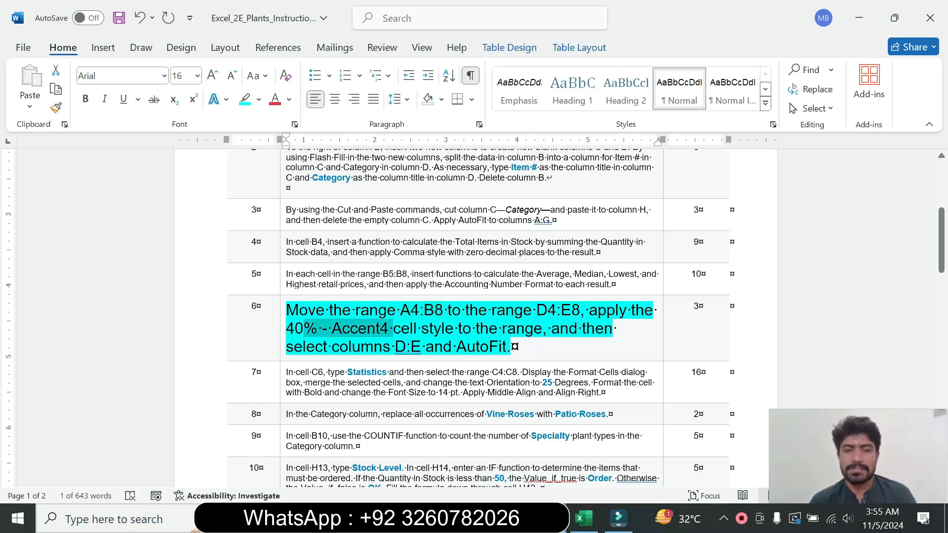
{"action": "key", "text": "alt+Tab"}
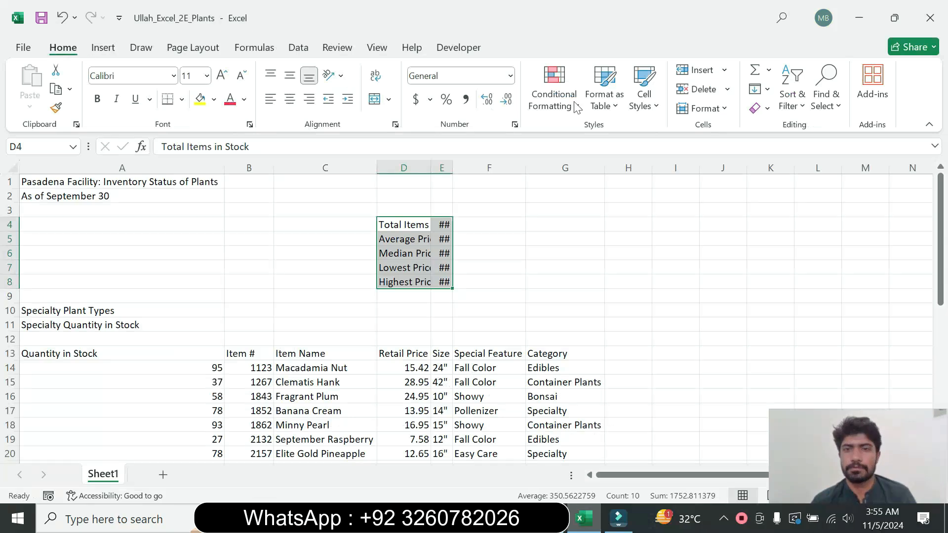
{"action": "left_click", "coordinate": [643, 91]}
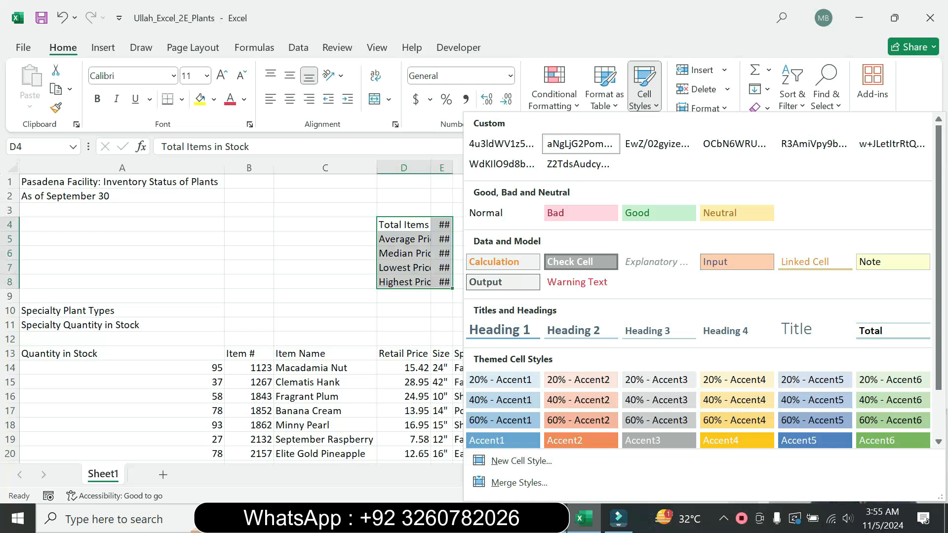
{"action": "left_click", "coordinate": [585, 527]}
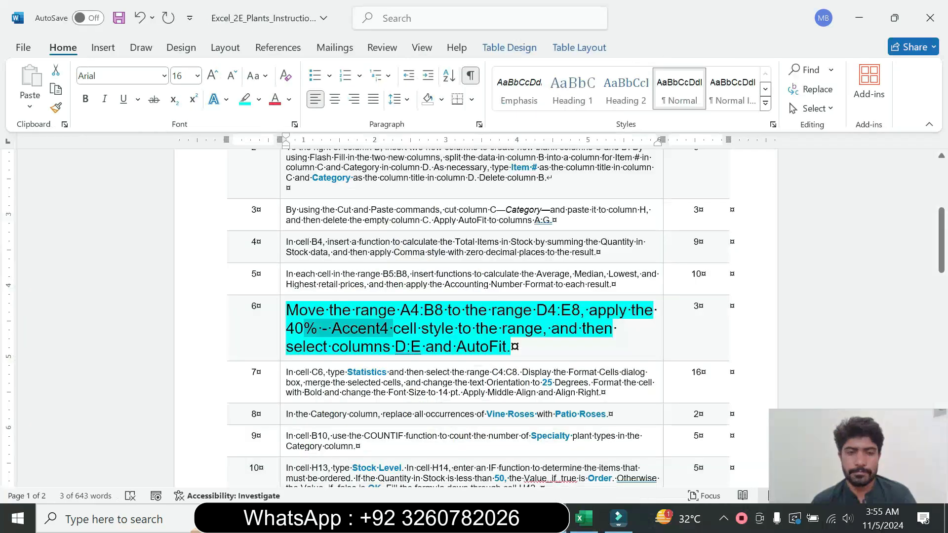
{"action": "left_click", "coordinate": [586, 529]}
{"action": "left_click", "coordinate": [643, 101]}
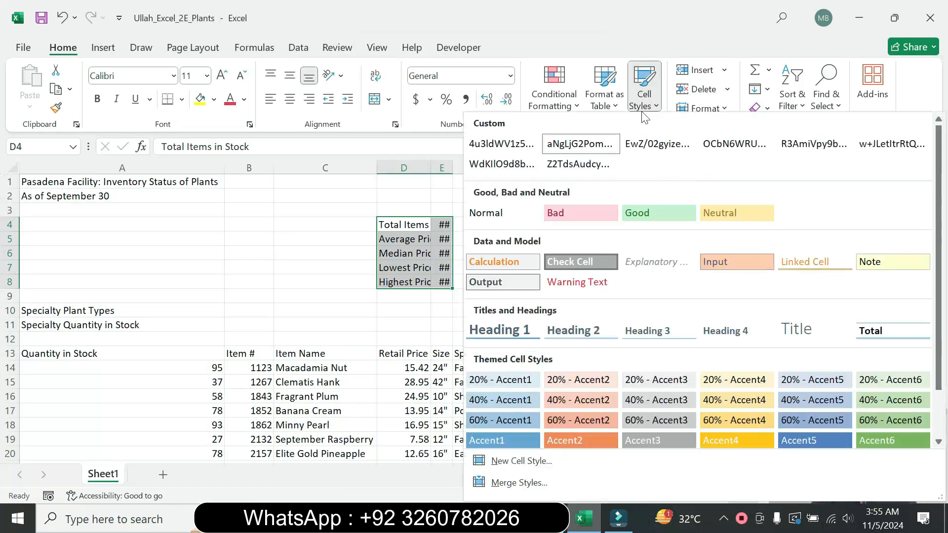
{"action": "left_click", "coordinate": [716, 402]}
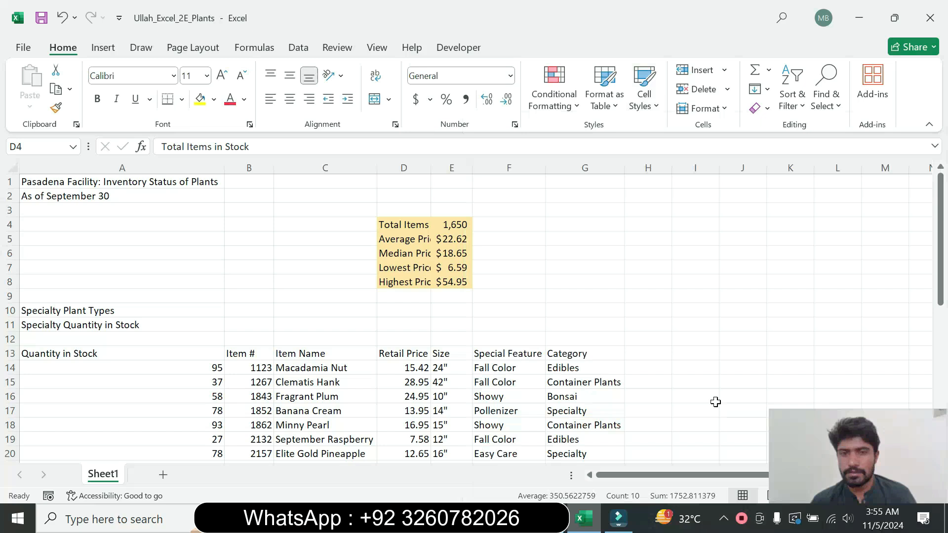
{"action": "left_click", "coordinate": [508, 266]}
Recheck the end of step 6 in Word, and AutoFit columns D:E in Excel
{"action": "left_click", "coordinate": [584, 529]}
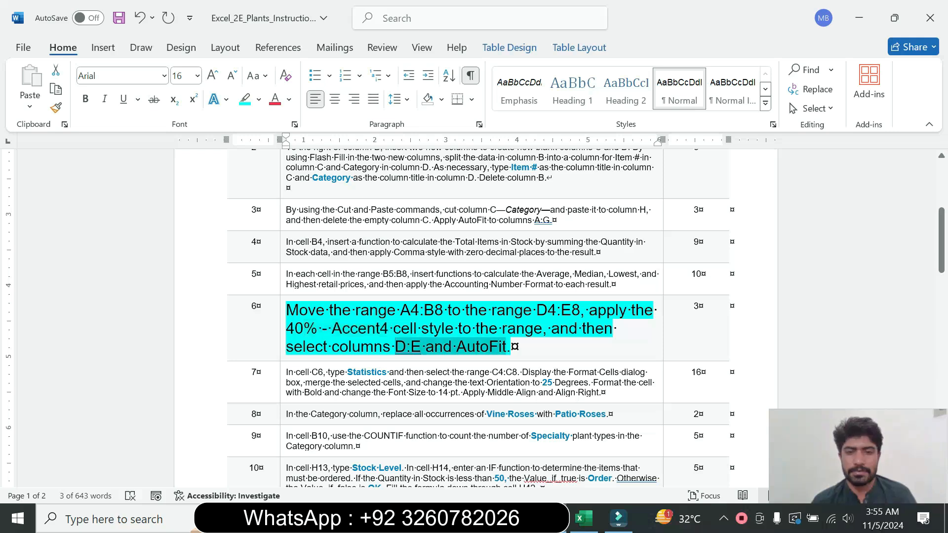
{"action": "left_click", "coordinate": [584, 518]}
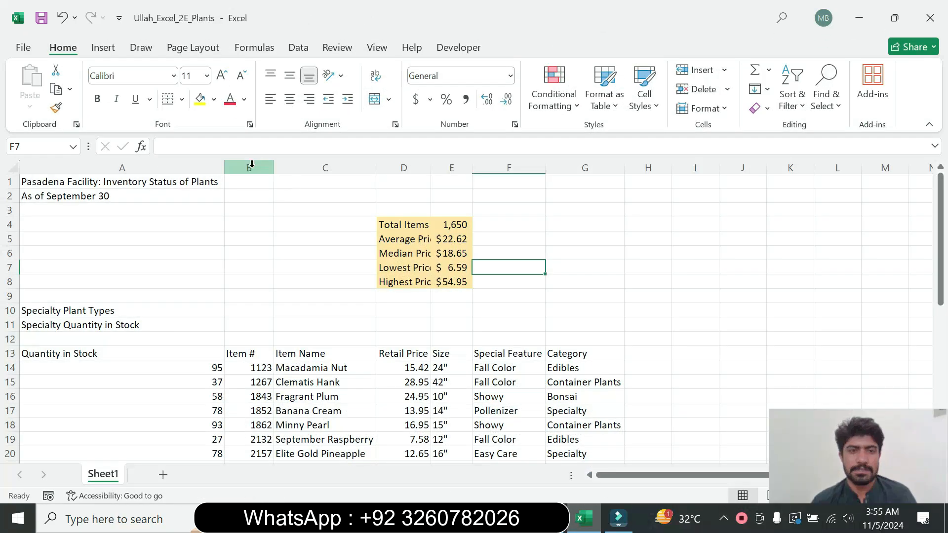
{"action": "left_click", "coordinate": [552, 518]}
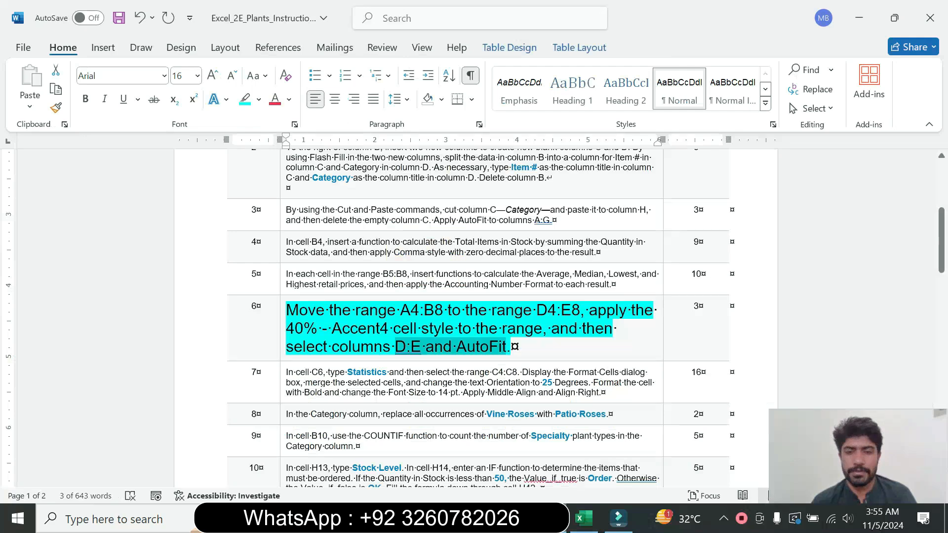
{"action": "left_click", "coordinate": [584, 519]}
{"action": "left_click", "coordinate": [403, 168]}
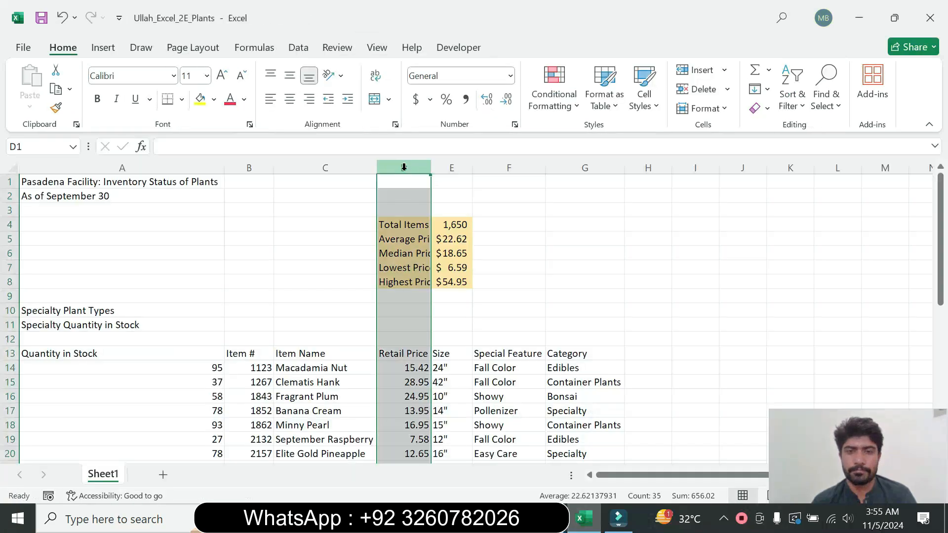
{"action": "left_click", "coordinate": [458, 168], "text": "shift"}
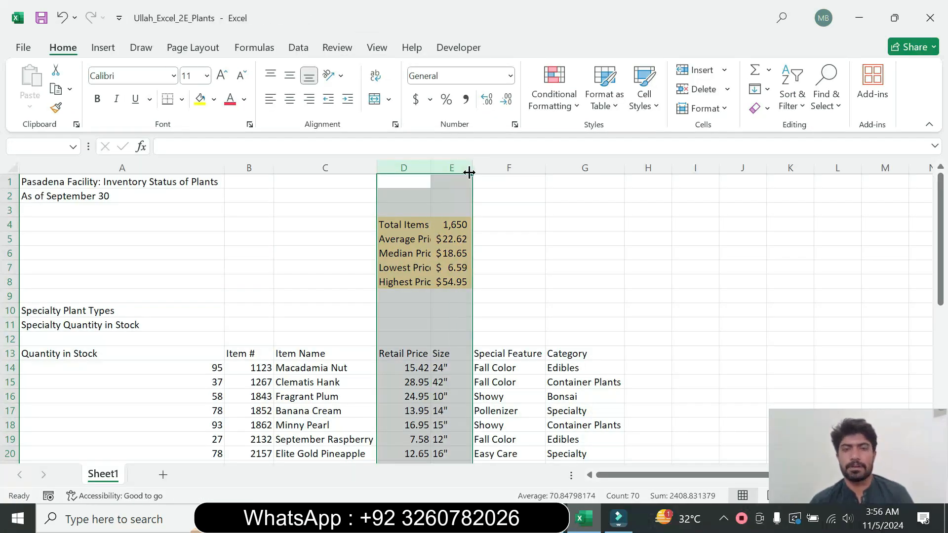
{"action": "double_click", "coordinate": [474, 173]}
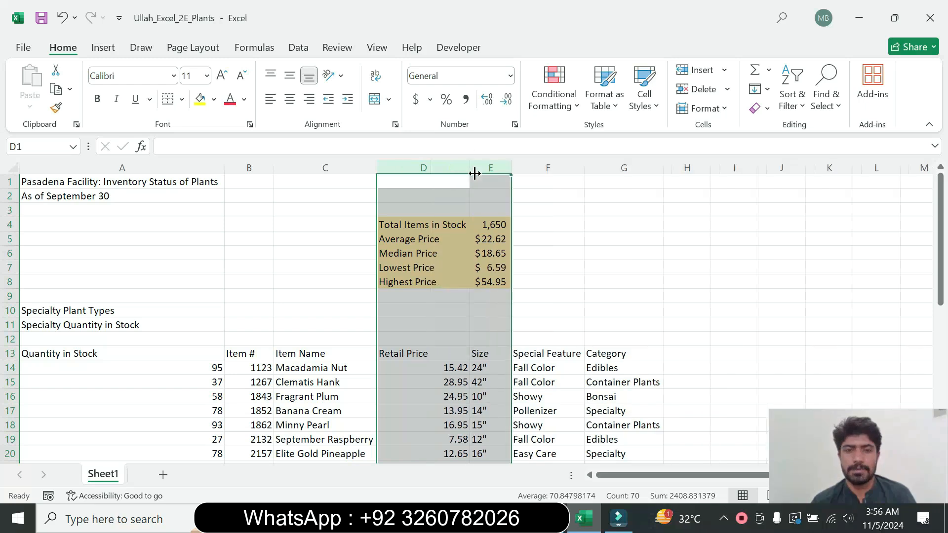
{"action": "left_click", "coordinate": [581, 382]}
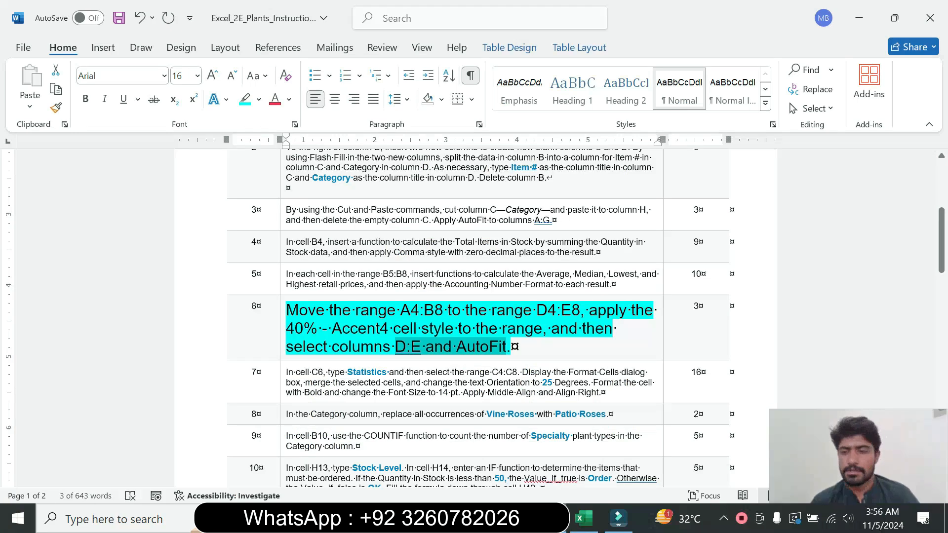
Reset the step 6 instruction text in Word to 9 pt and remove its highlighting
{"action": "left_click", "coordinate": [281, 348]}
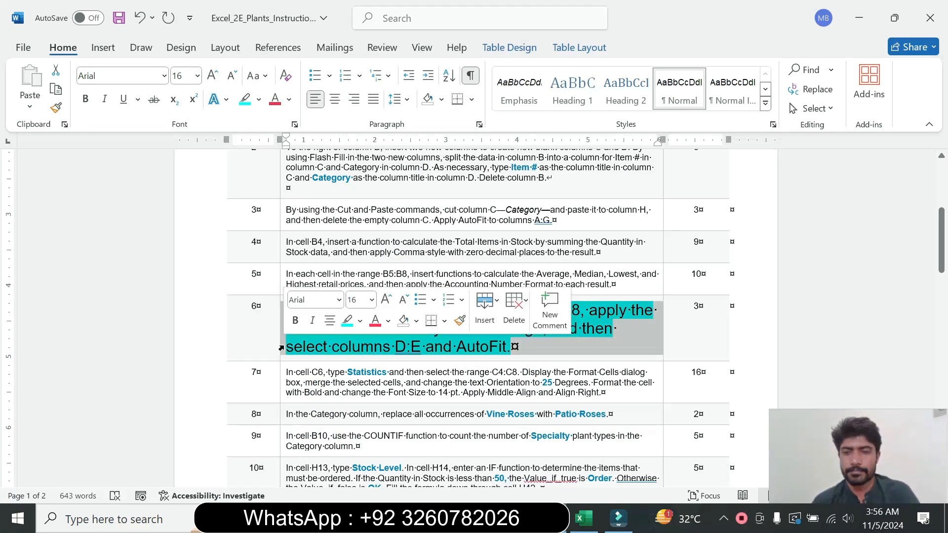
{"action": "left_click", "coordinate": [372, 300]}
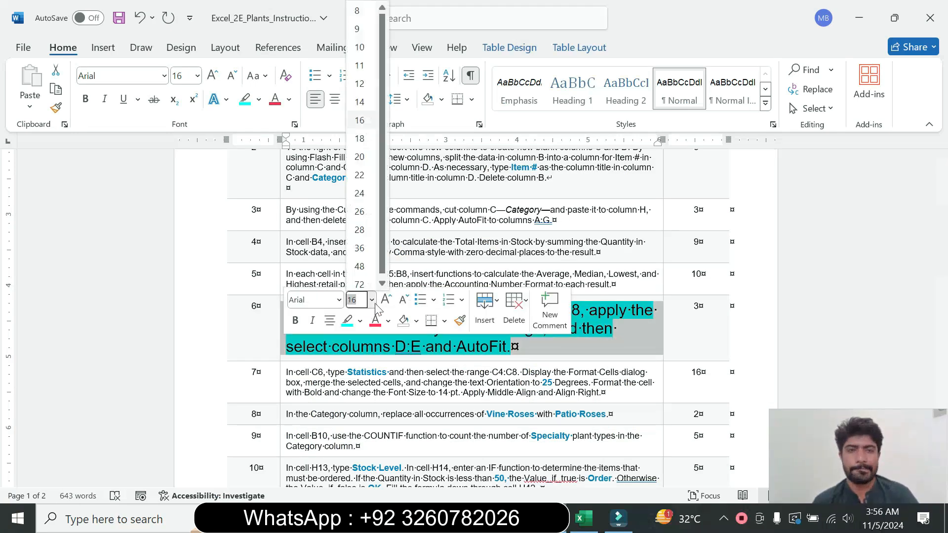
{"action": "left_click", "coordinate": [357, 29]}
{"action": "left_click", "coordinate": [259, 103]}
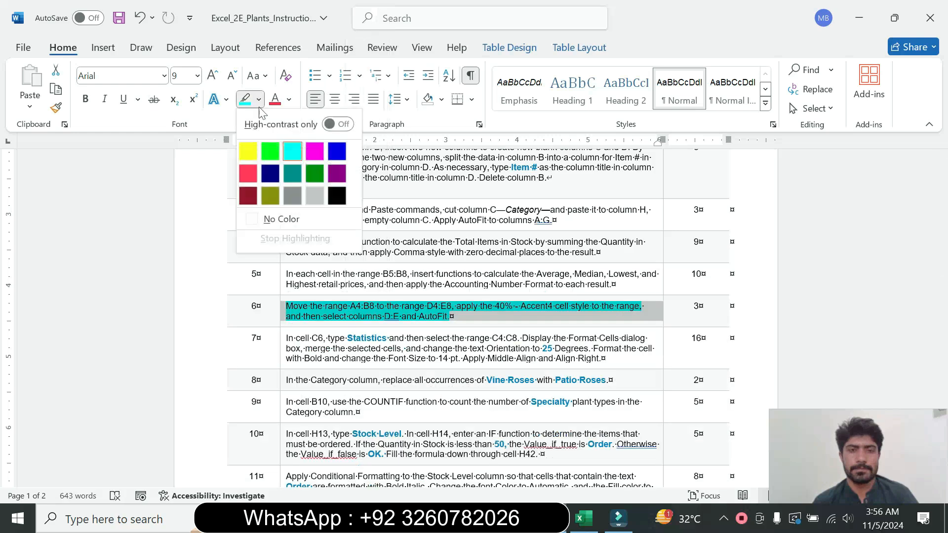
{"action": "left_click", "coordinate": [277, 219]}
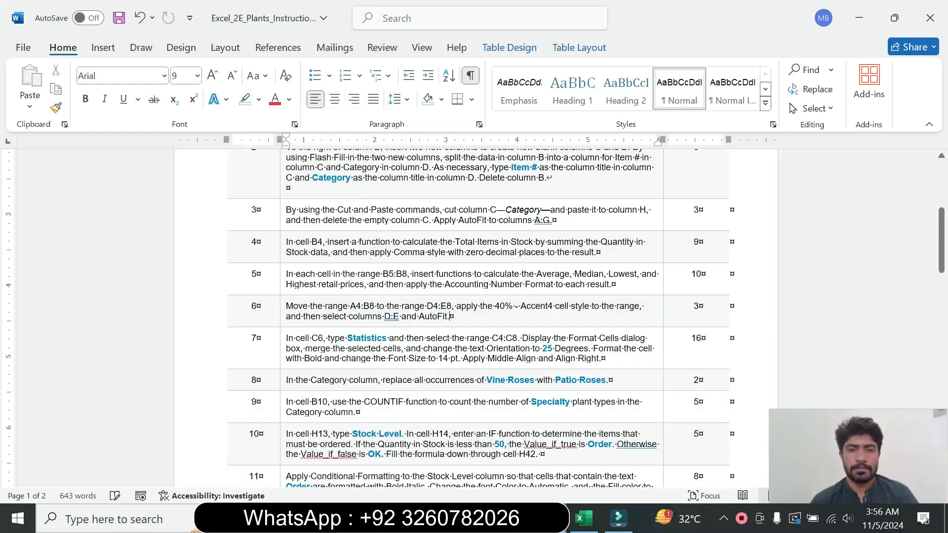
Set the step 7 instruction in Word to 16 pt with turquoise highlighting, and read through it
{"action": "left_click", "coordinate": [278, 357]}
{"action": "left_click", "coordinate": [368, 311]}
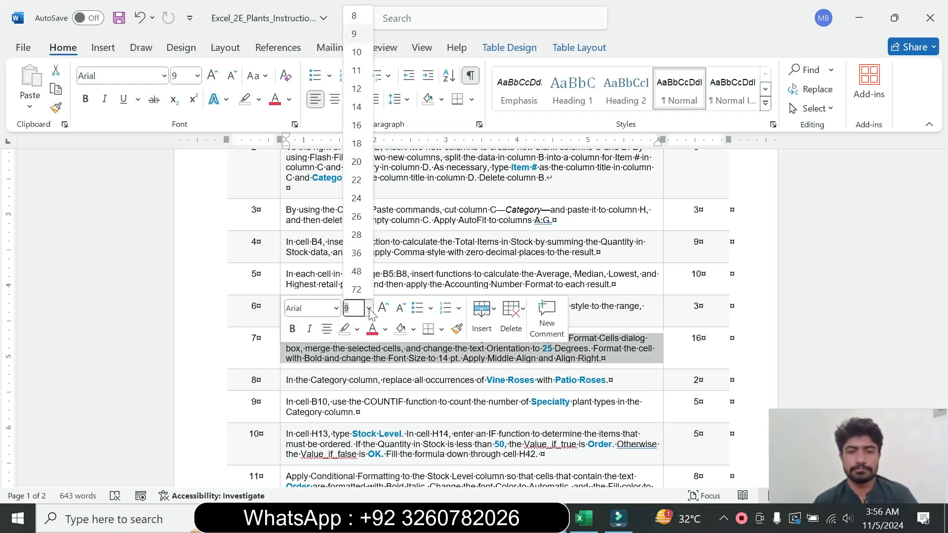
{"action": "left_click", "coordinate": [357, 126]}
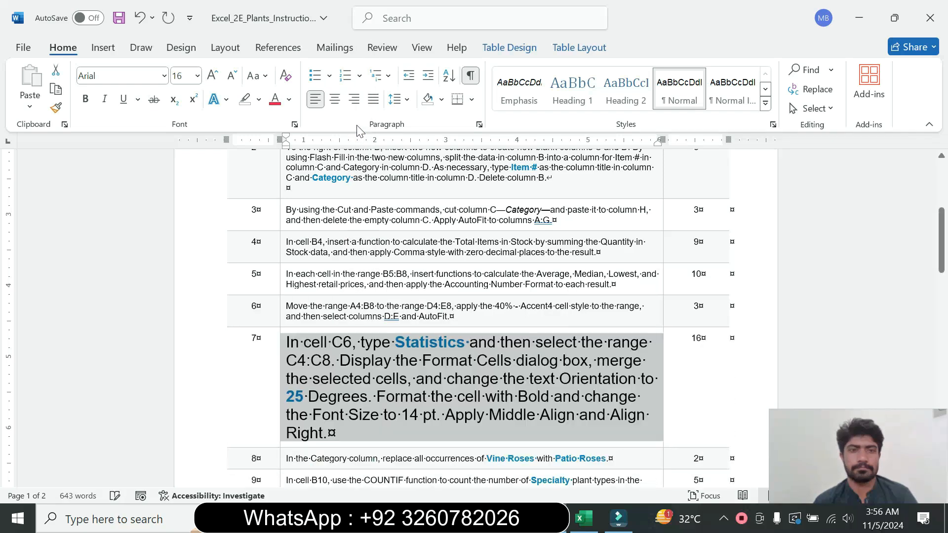
{"action": "left_click", "coordinate": [259, 99]}
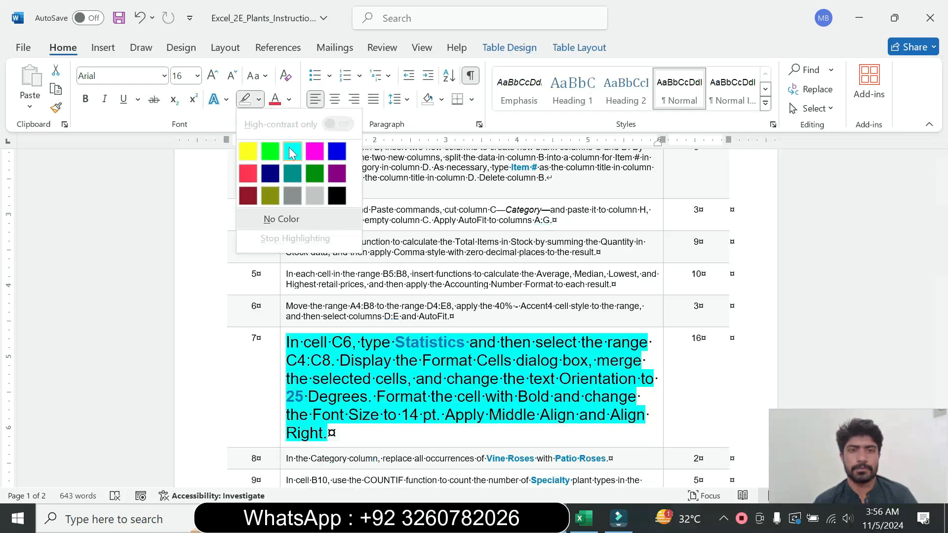
{"action": "left_click", "coordinate": [291, 151]}
{"action": "left_click_drag", "start_coordinate": [942, 240], "coordinate": [942, 255]}
{"action": "left_click_drag", "start_coordinate": [290, 267], "coordinate": [489, 339]}
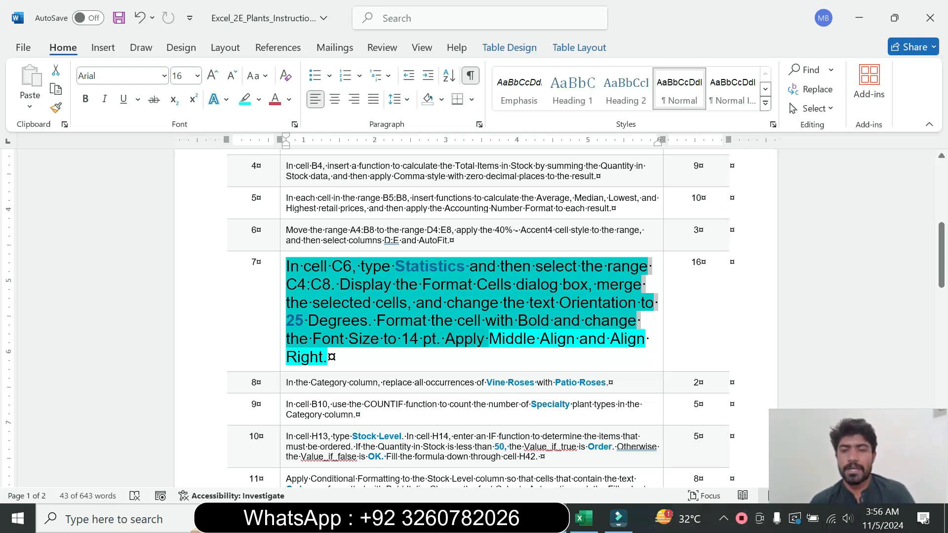
{"action": "left_click", "coordinate": [382, 296]}
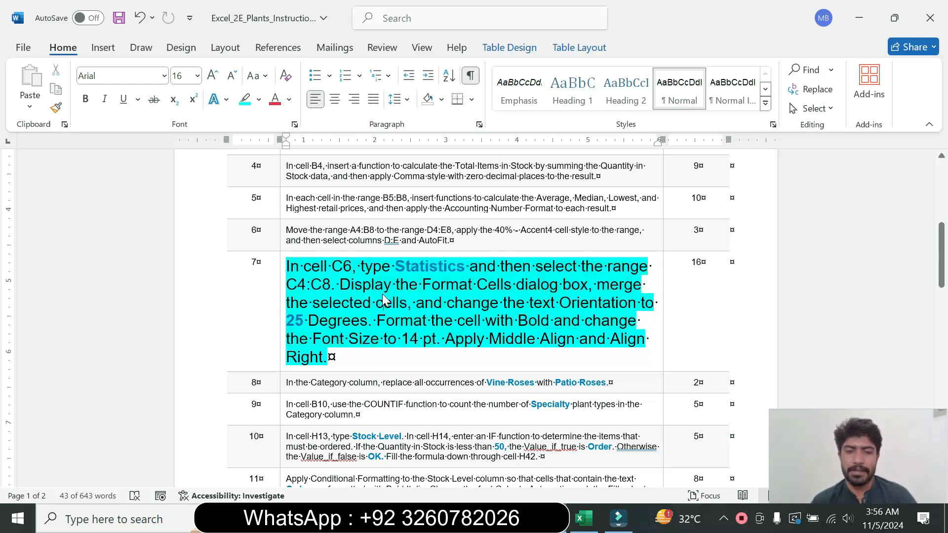
Copy the word Statistics from step 7 in Word, and enter it in cell C6 in Excel
{"action": "left_click_drag", "start_coordinate": [333, 267], "coordinate": [314, 267]}
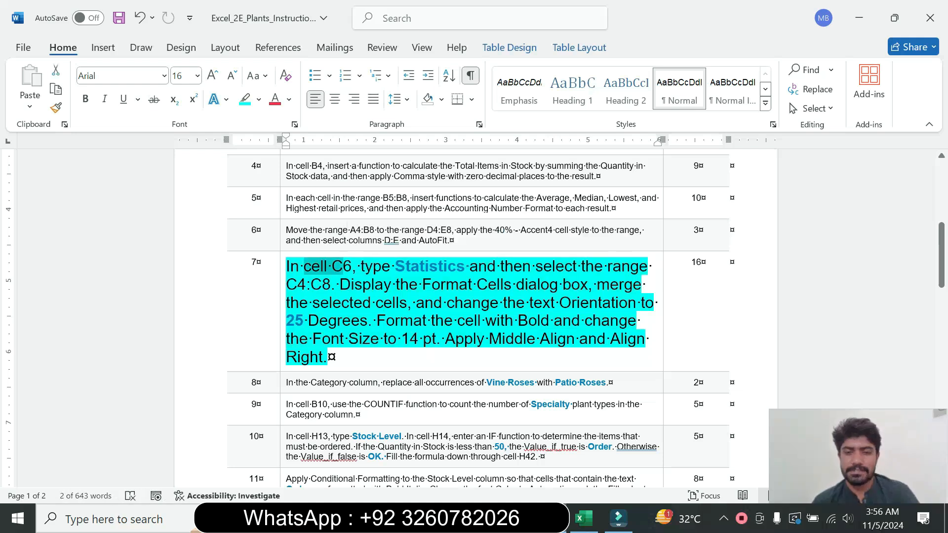
{"action": "left_click", "coordinate": [589, 524]}
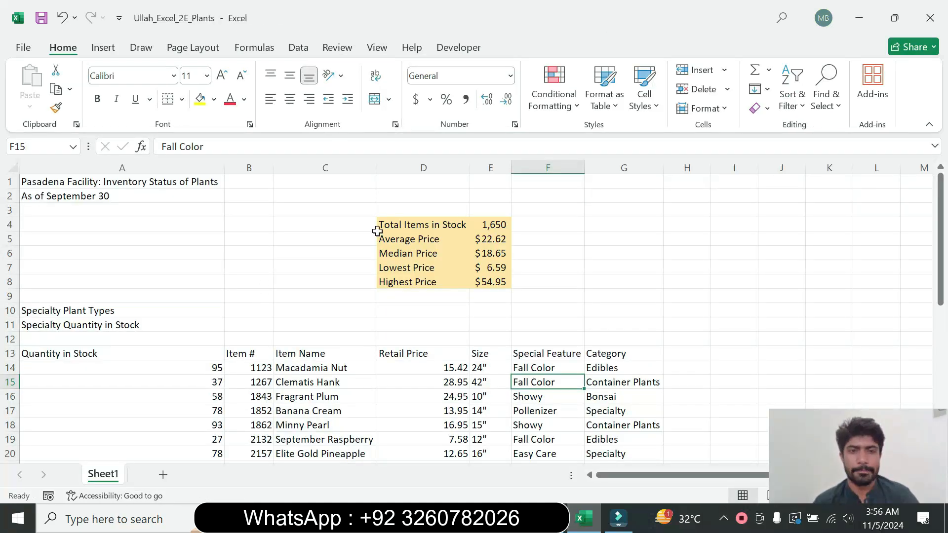
{"action": "left_click", "coordinate": [330, 232]}
{"action": "left_click", "coordinate": [319, 242]}
{"action": "left_click", "coordinate": [319, 256]}
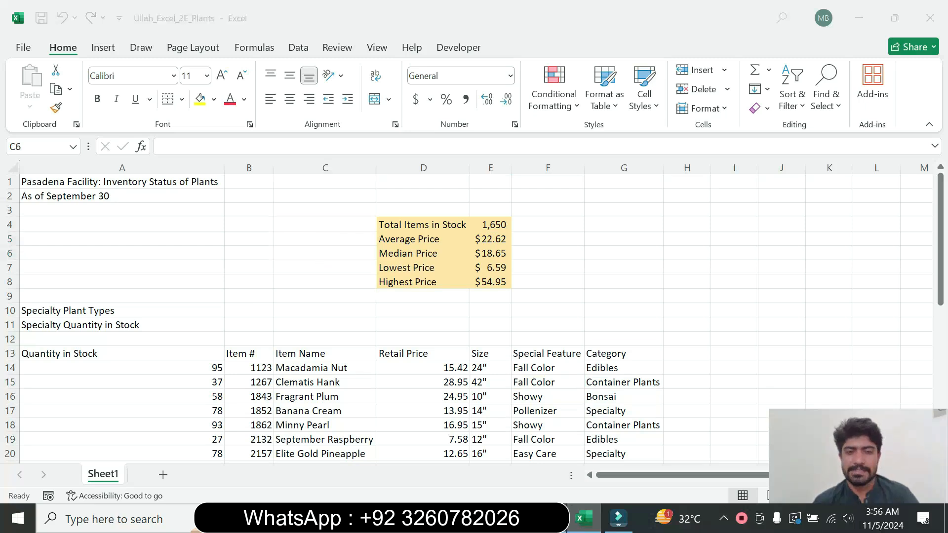
{"action": "key", "text": "alt+Tab"}
{"action": "left_click_drag", "start_coordinate": [395, 267], "coordinate": [464, 274]}
{"action": "key", "text": "ctrl+c"}
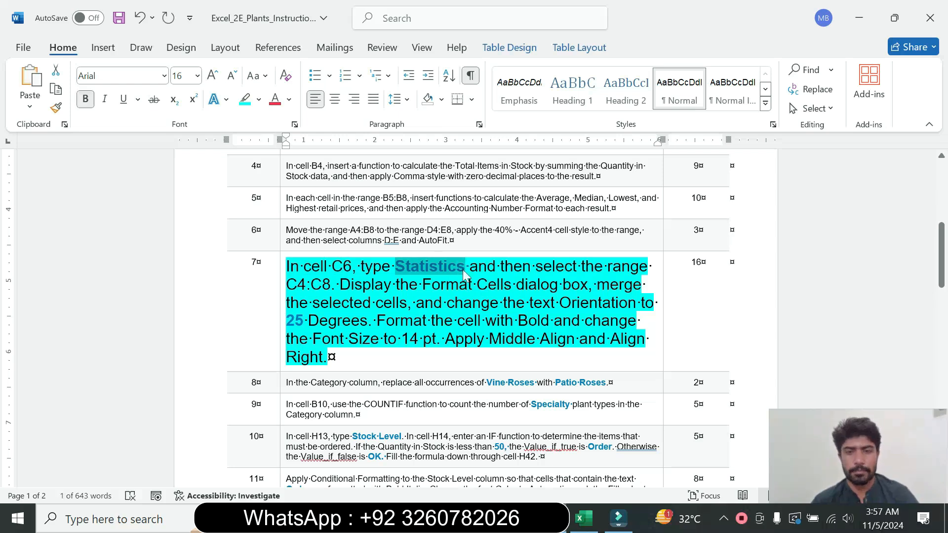
{"action": "key", "text": "alt+Tab"}
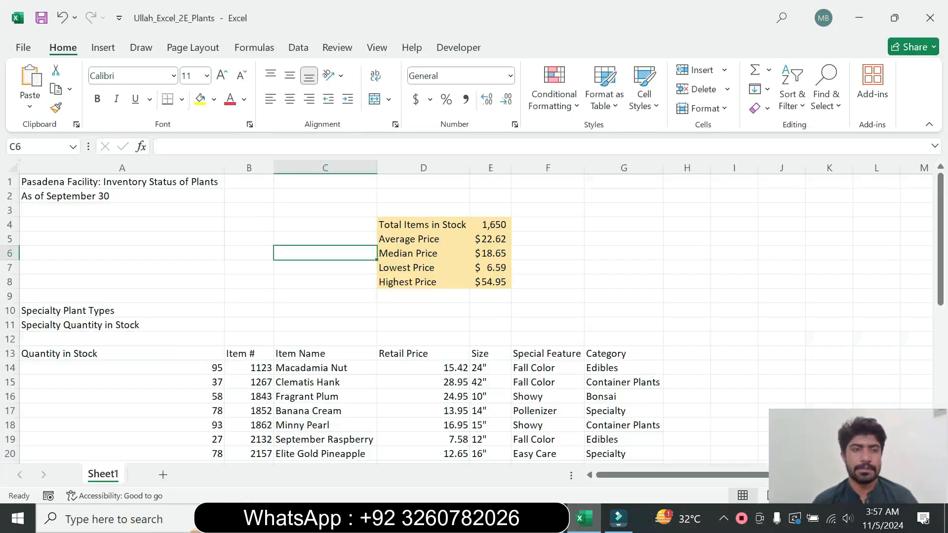
{"action": "key", "text": "ctrl+v"}
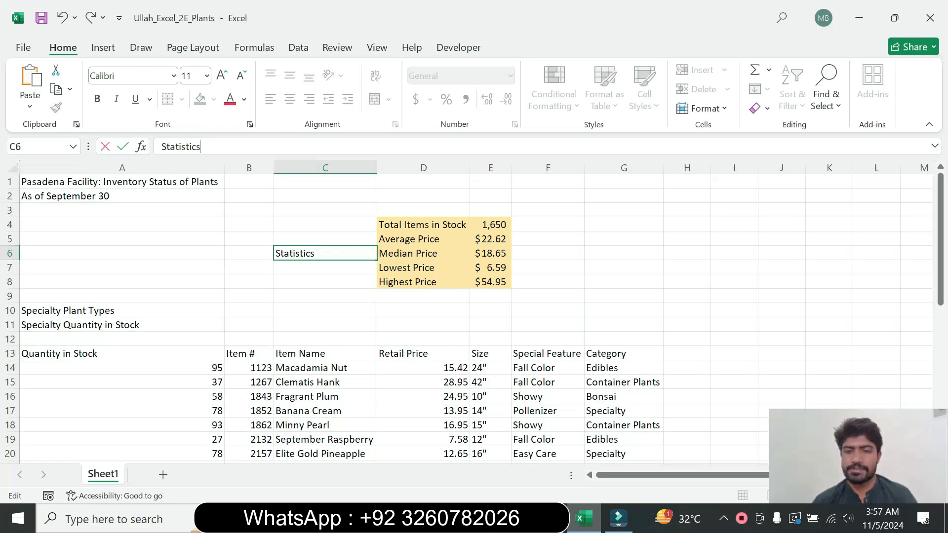
{"action": "key", "text": "Return"}
Check the range named in step 7 in Word, and select the range C4:C8 in Excel
{"action": "key", "text": "alt+Tab"}
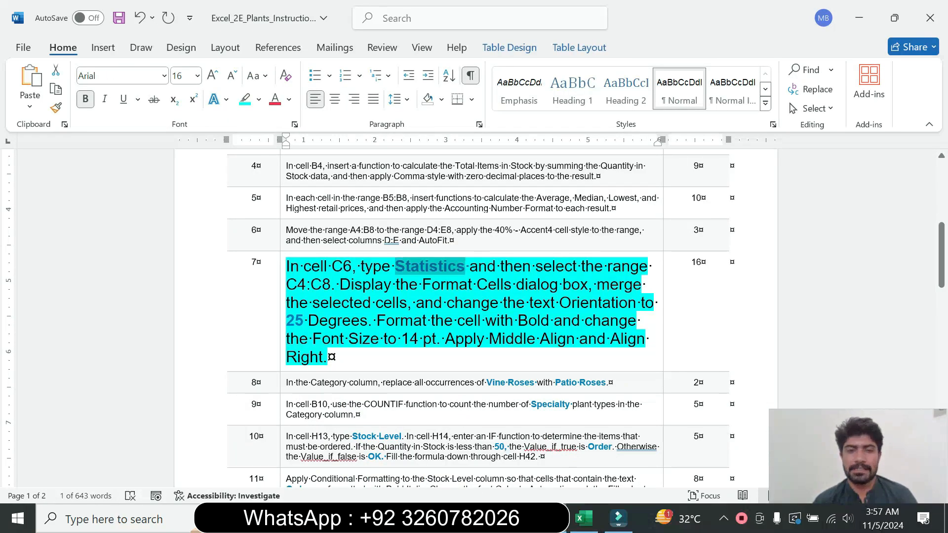
{"action": "left_click_drag", "start_coordinate": [286, 285], "coordinate": [322, 283]}
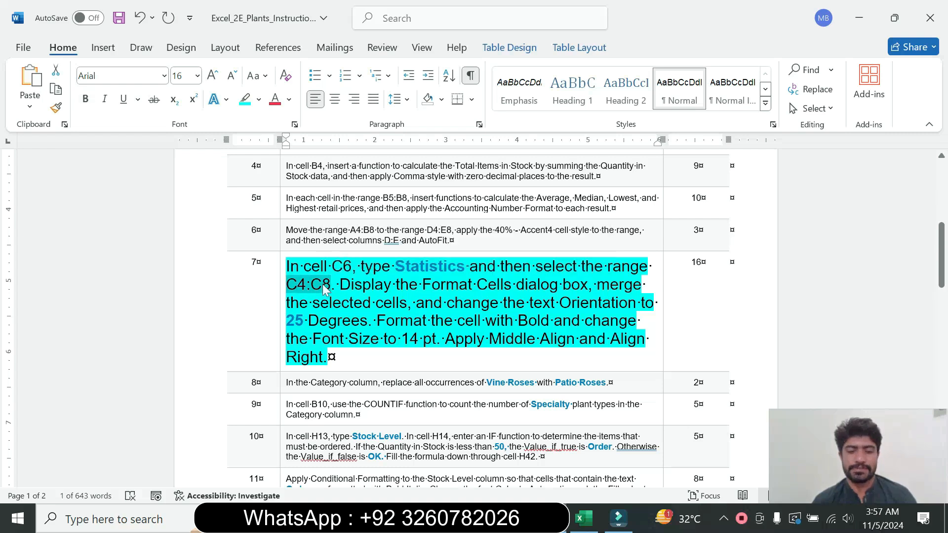
{"action": "left_click", "coordinate": [585, 519]}
{"action": "left_click", "coordinate": [44, 147]}
{"action": "type", "text": "C4:C8"}
{"action": "key", "text": "Return"}
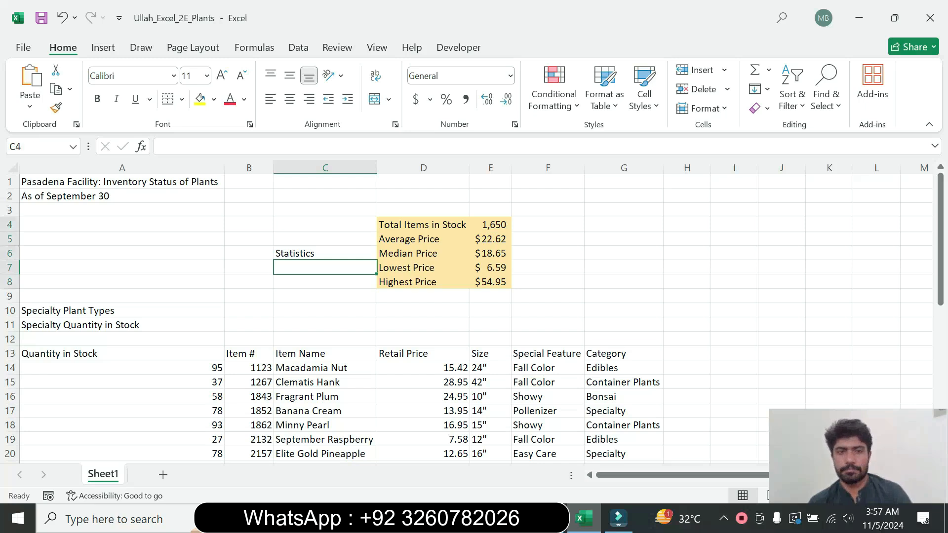
Recheck step 7 in Word, and turn on merging for C4:C8 in Excel's Format Cells alignment settings
{"action": "key", "text": "alt+Tab"}
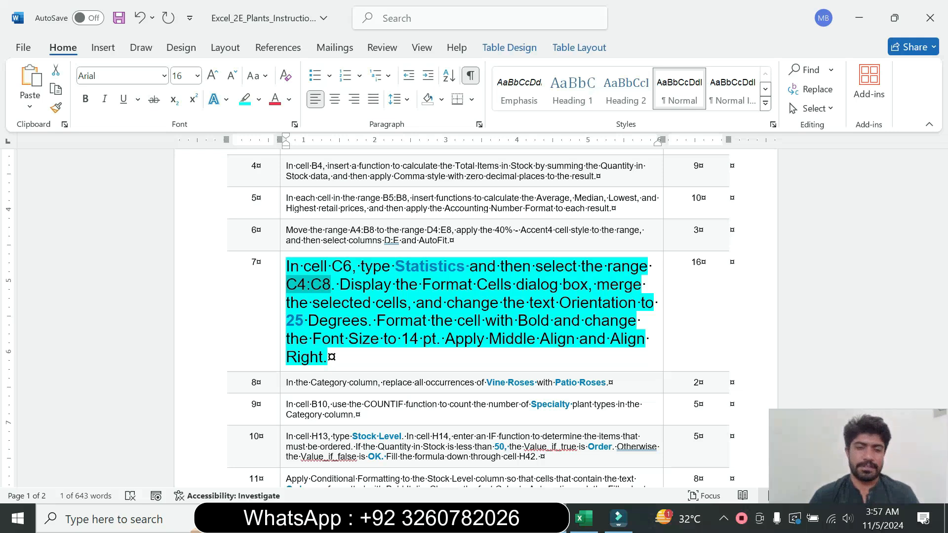
{"action": "left_click", "coordinate": [581, 519]}
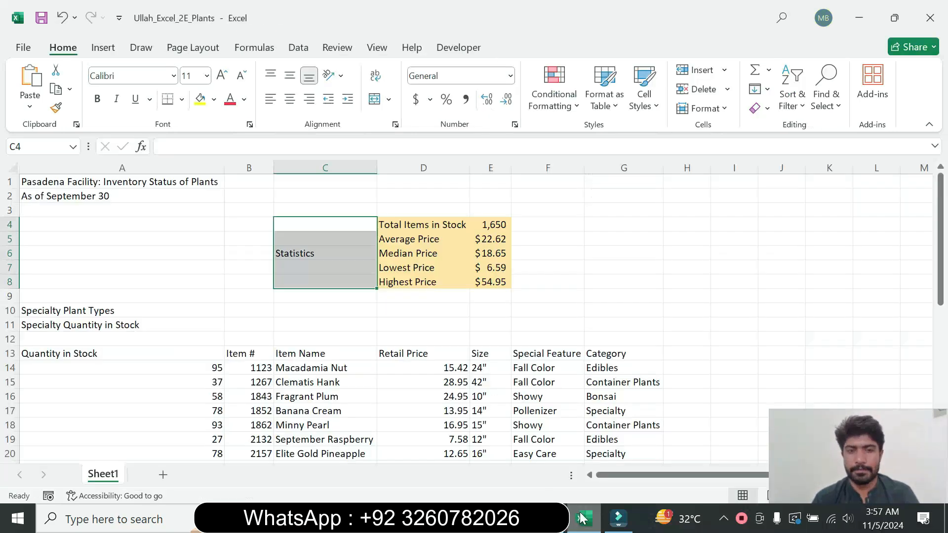
{"action": "right_click", "coordinate": [328, 238]}
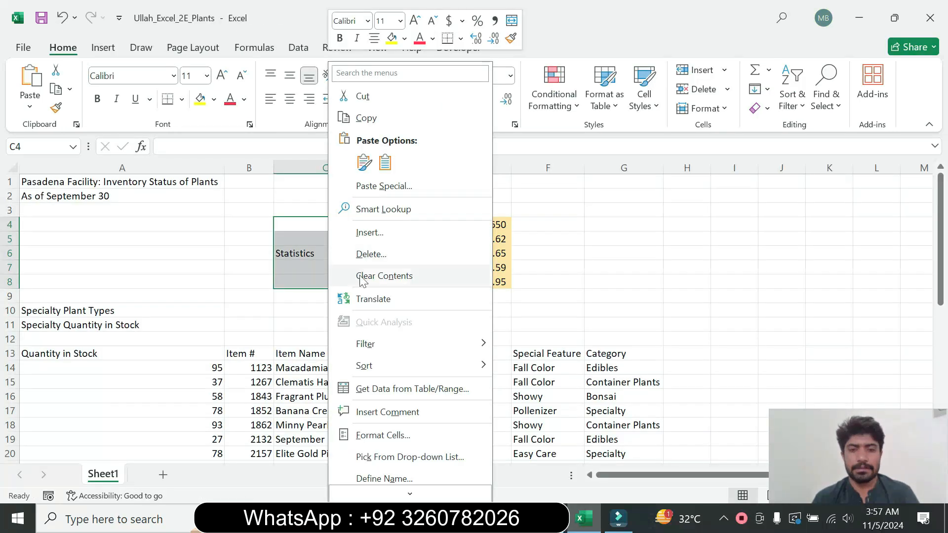
{"action": "left_click", "coordinate": [416, 441]}
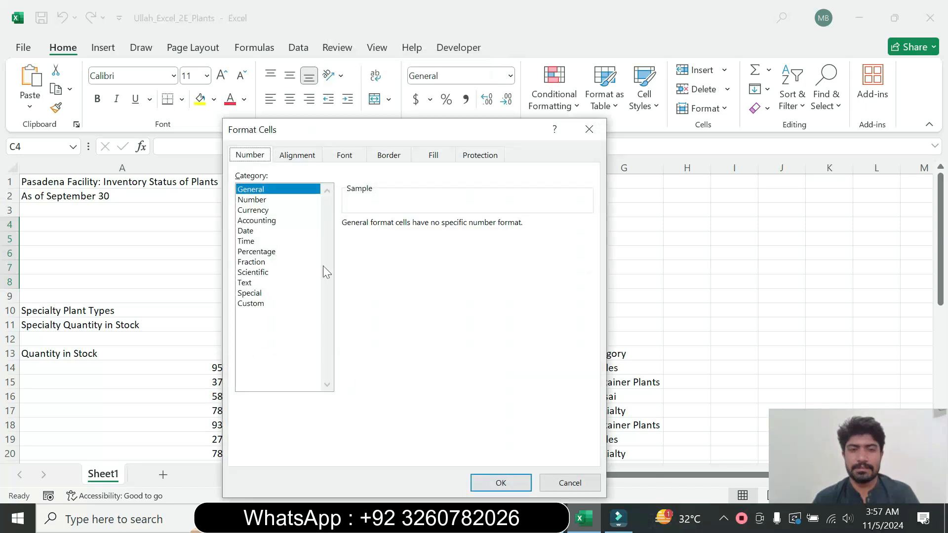
{"action": "left_click", "coordinate": [299, 156]}
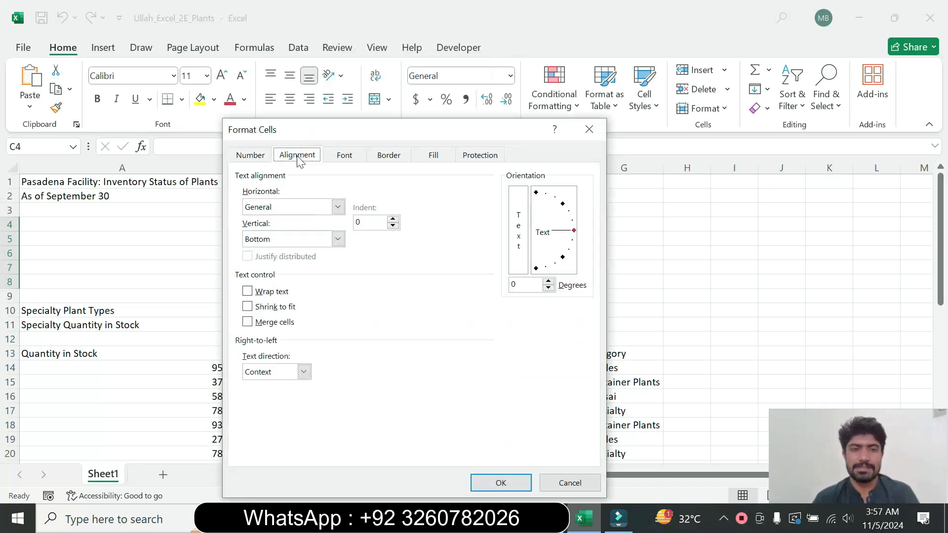
{"action": "left_click", "coordinate": [248, 323]}
Check the orientation named in step 7 in Word, set the text orientation to 25 degrees in Excel, and apply the cell format
{"action": "left_click", "coordinate": [551, 519]}
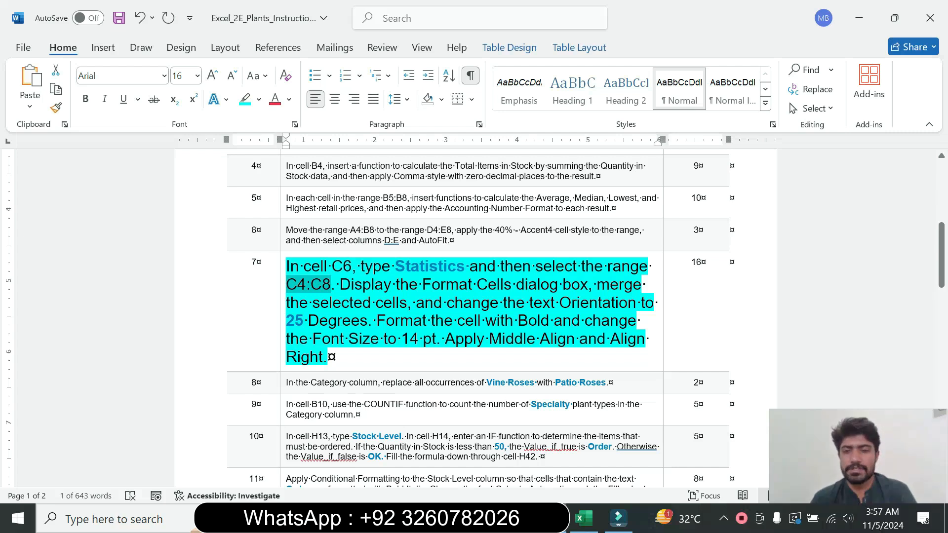
{"action": "left_click", "coordinate": [584, 524]}
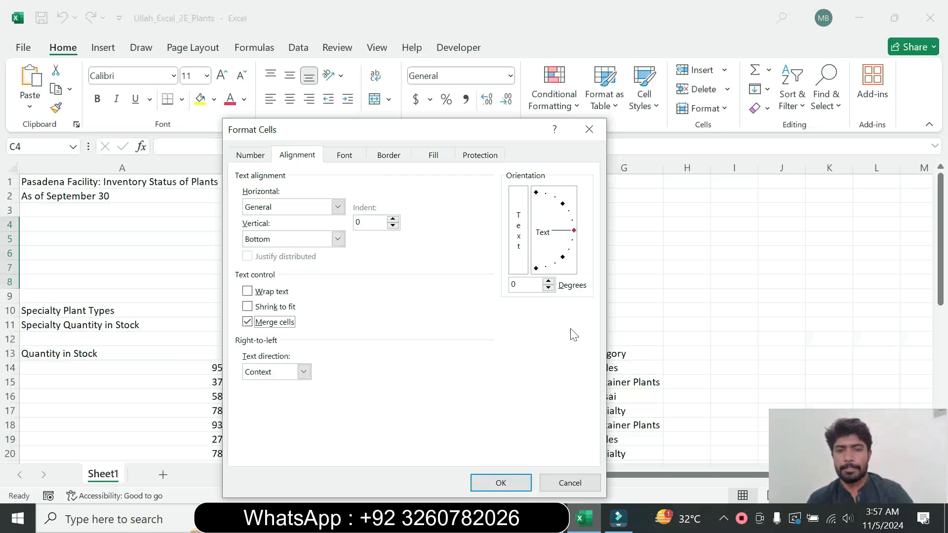
{"action": "left_click", "coordinate": [522, 284]}
{"action": "key", "text": "BackSpace"}
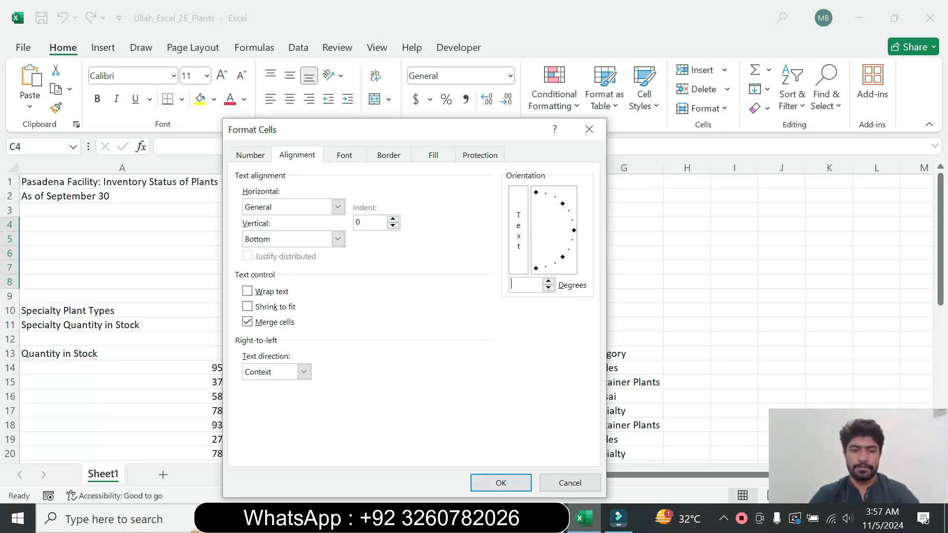
{"action": "type", "text": "25"}
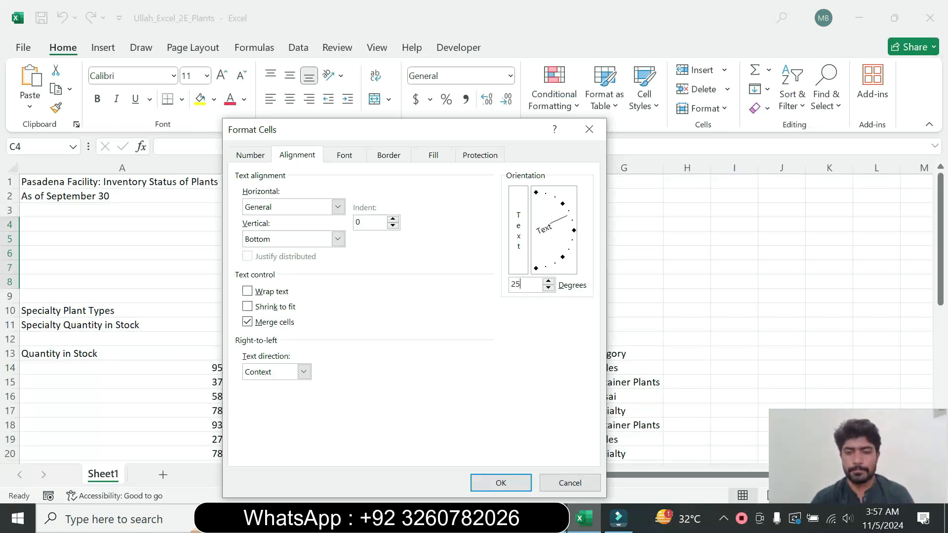
{"action": "left_click", "coordinate": [549, 518]}
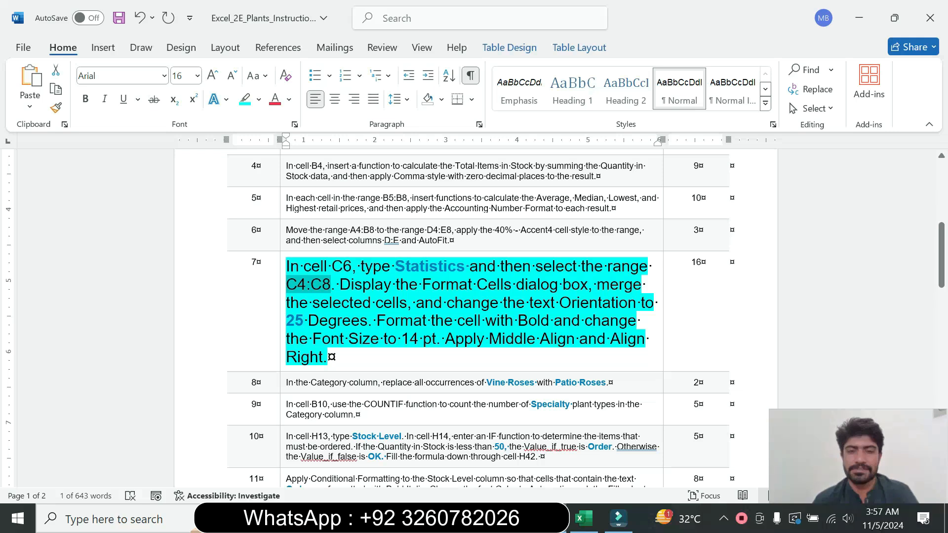
{"action": "left_click", "coordinate": [583, 518]}
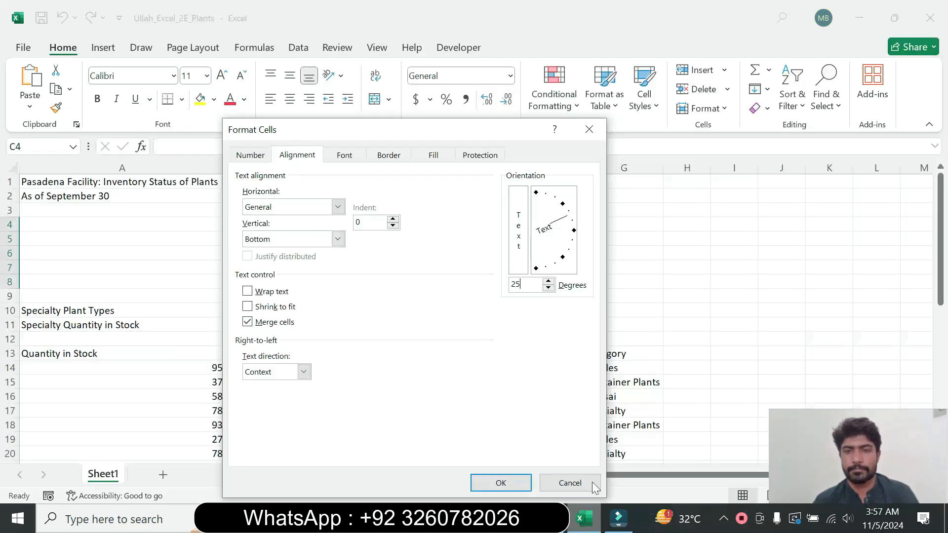
{"action": "left_click", "coordinate": [502, 485]}
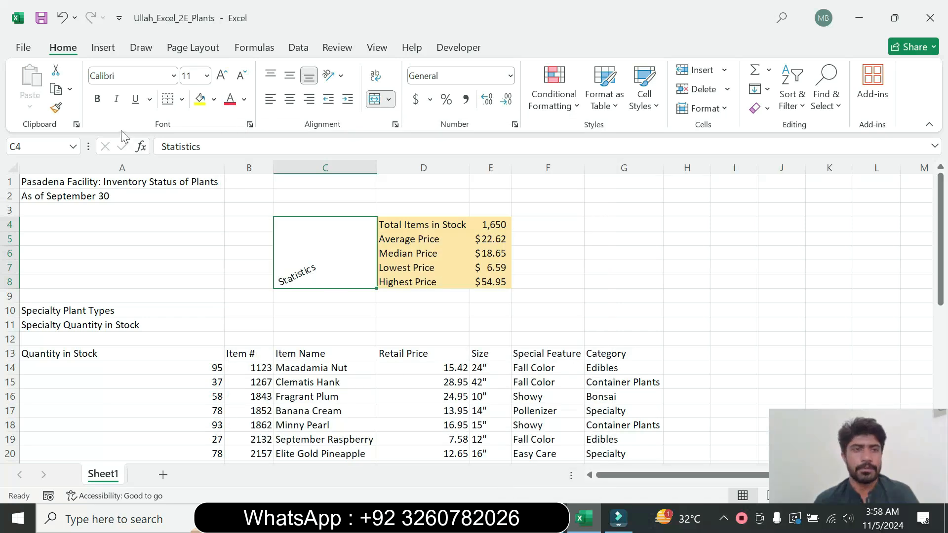
Make the merged Statistics cell bold, and set its font size to 14 after rechecking step 7 in Word
{"action": "left_click", "coordinate": [97, 98]}
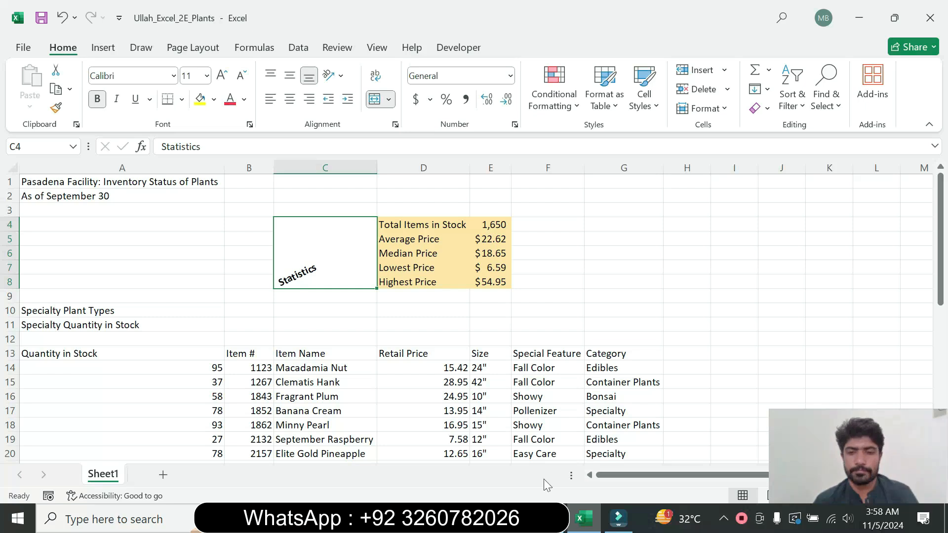
{"action": "key", "text": "alt+Tab"}
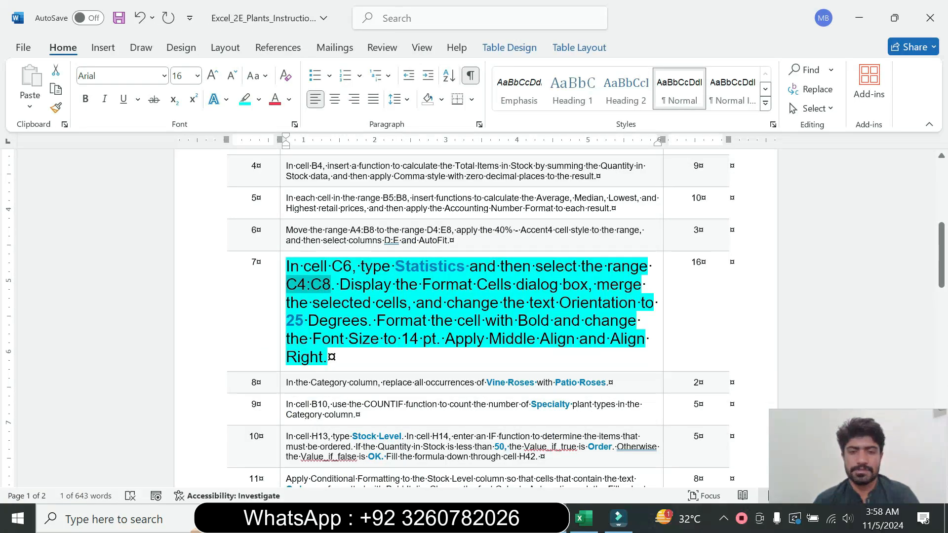
{"action": "left_click", "coordinate": [580, 519]}
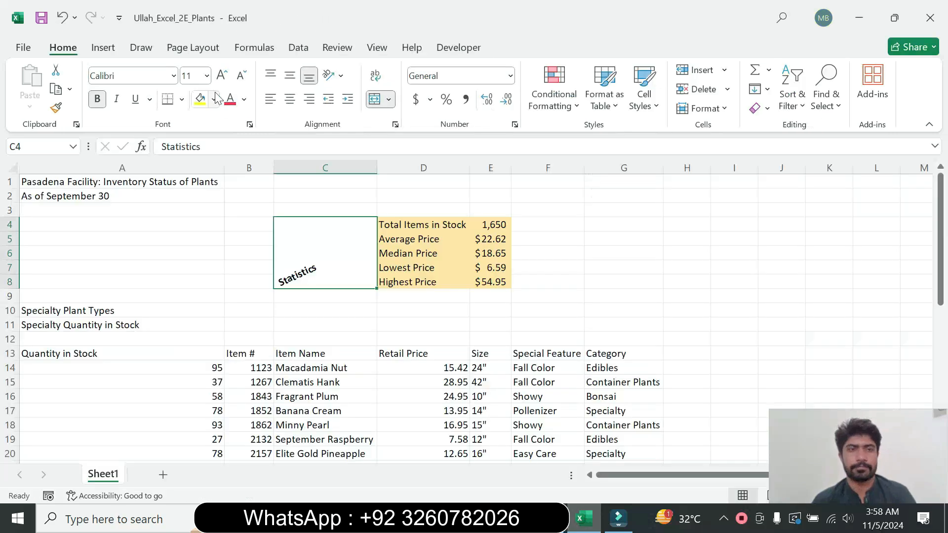
{"action": "left_click", "coordinate": [206, 75]}
{"action": "left_click", "coordinate": [208, 182]}
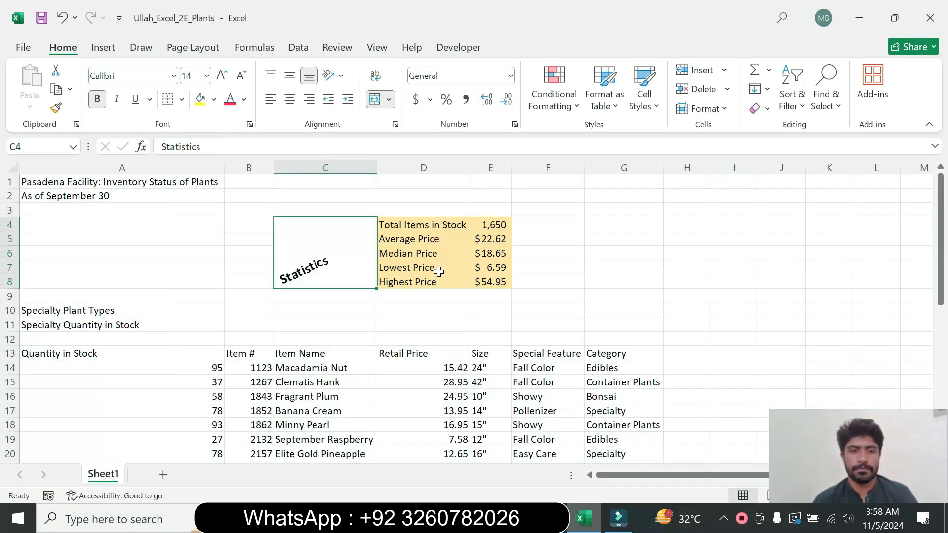
Check the alignment named in step 7 in Word, and apply Middle Align and Align Right to the Statistics cell in Excel
{"action": "key", "text": "alt+Tab"}
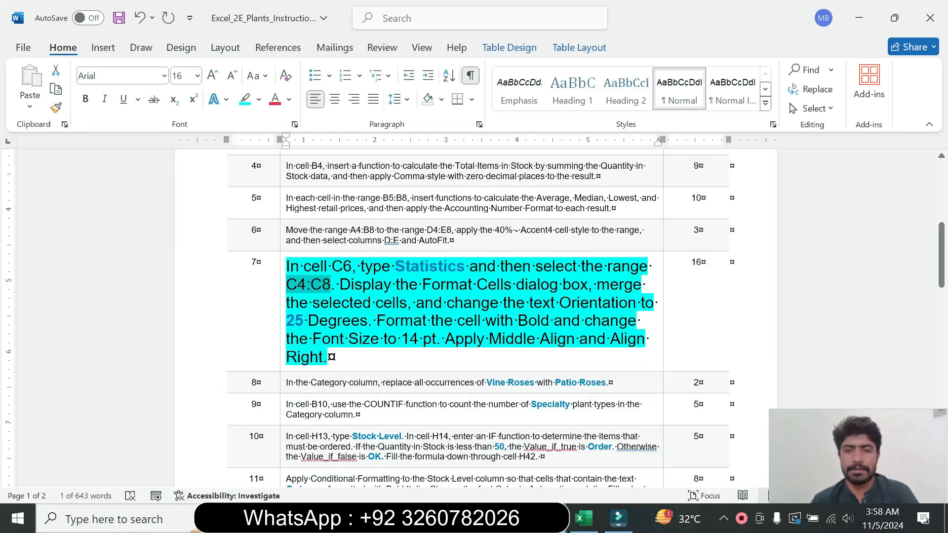
{"action": "left_click", "coordinate": [583, 519]}
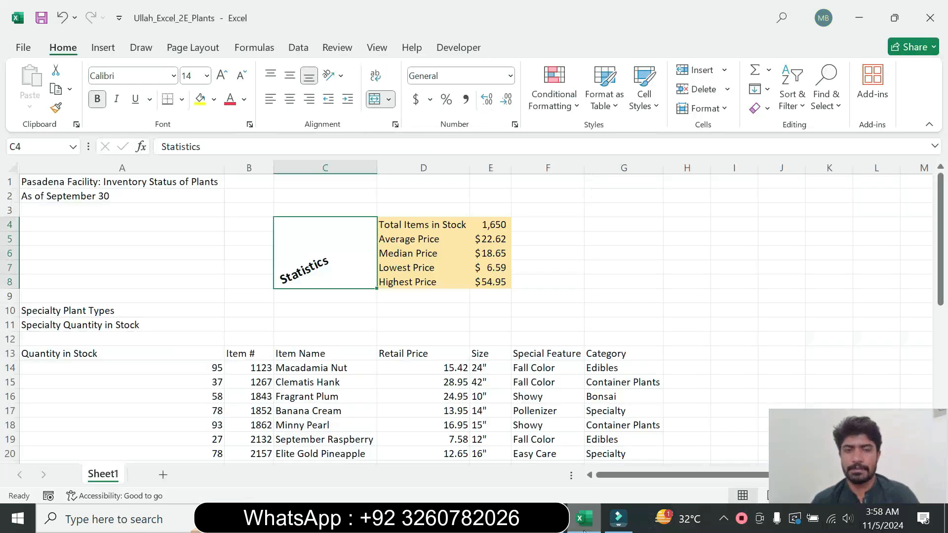
{"action": "left_click", "coordinate": [290, 75]}
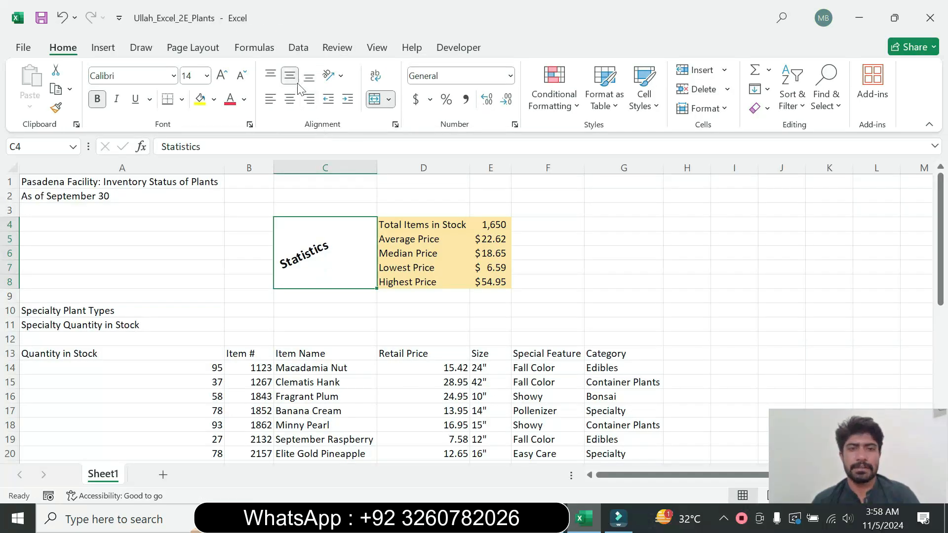
{"action": "left_click", "coordinate": [309, 100]}
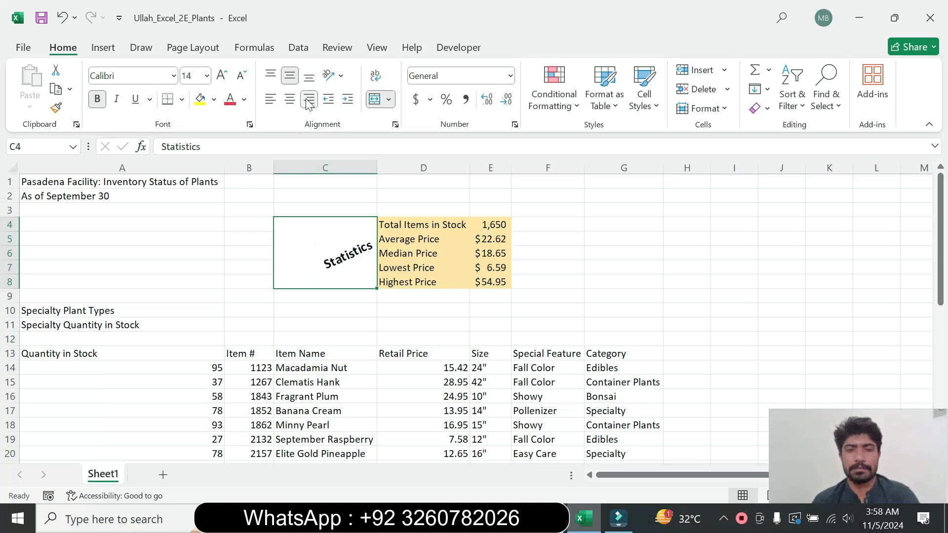
Reset the step 7 instruction text in Word to 9 pt and remove its highlighting
{"action": "left_click", "coordinate": [549, 519]}
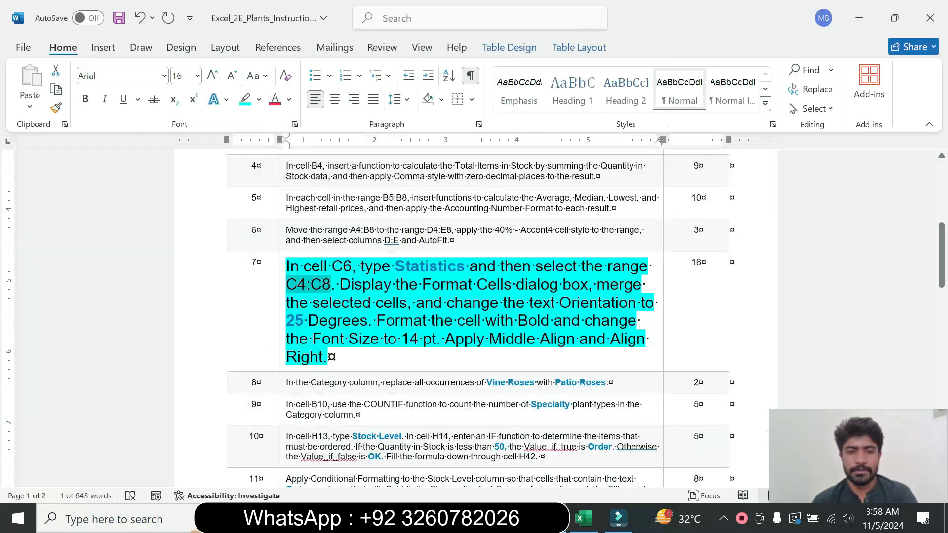
{"action": "left_click", "coordinate": [283, 336]}
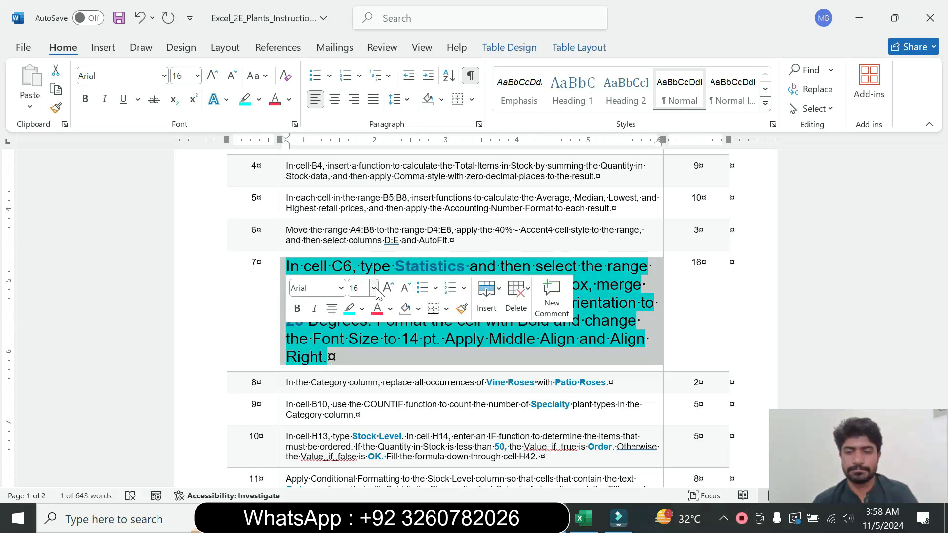
{"action": "left_click", "coordinate": [373, 288]}
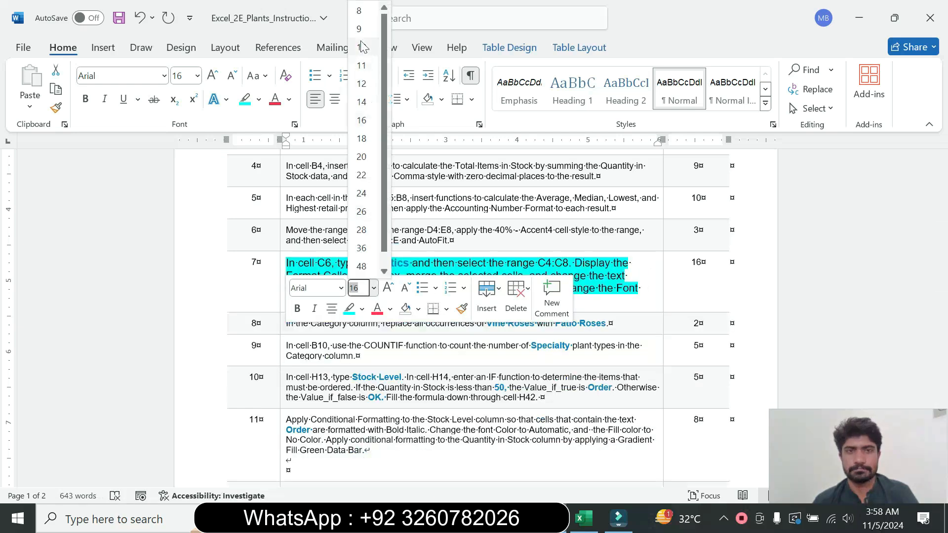
{"action": "left_click", "coordinate": [360, 31]}
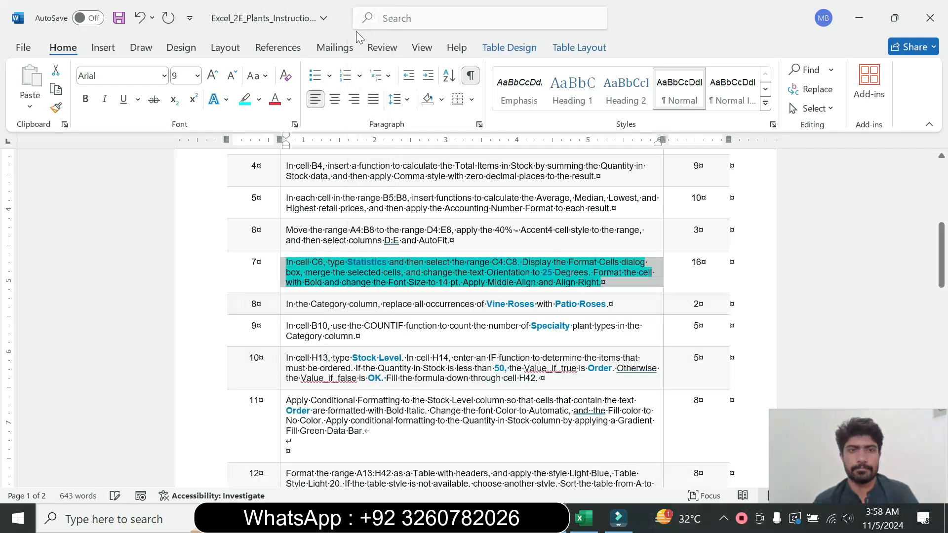
{"action": "left_click", "coordinate": [257, 102]}
{"action": "left_click", "coordinate": [270, 219]}
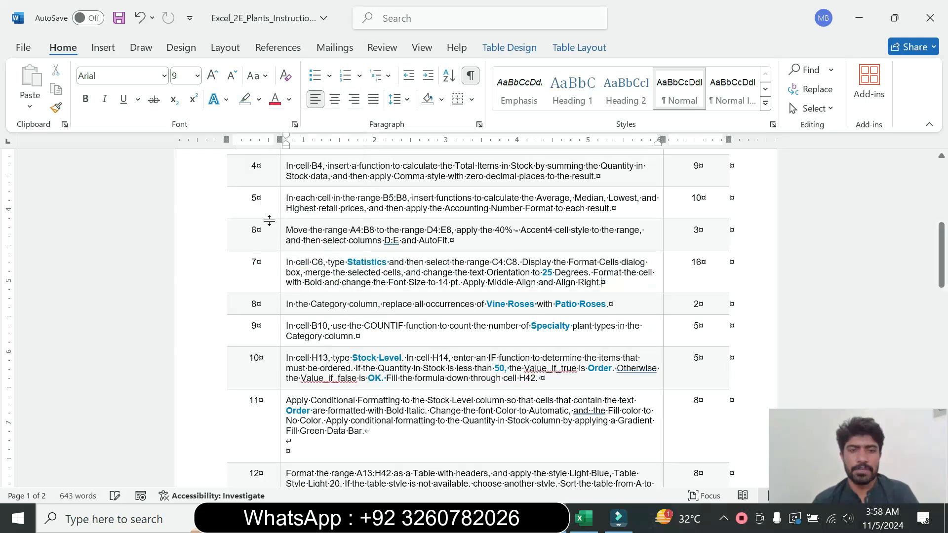
Enlarge the step 8 instruction text in Word to 16 pt, and highlight it in turquoise
{"action": "left_click", "coordinate": [281, 305]}
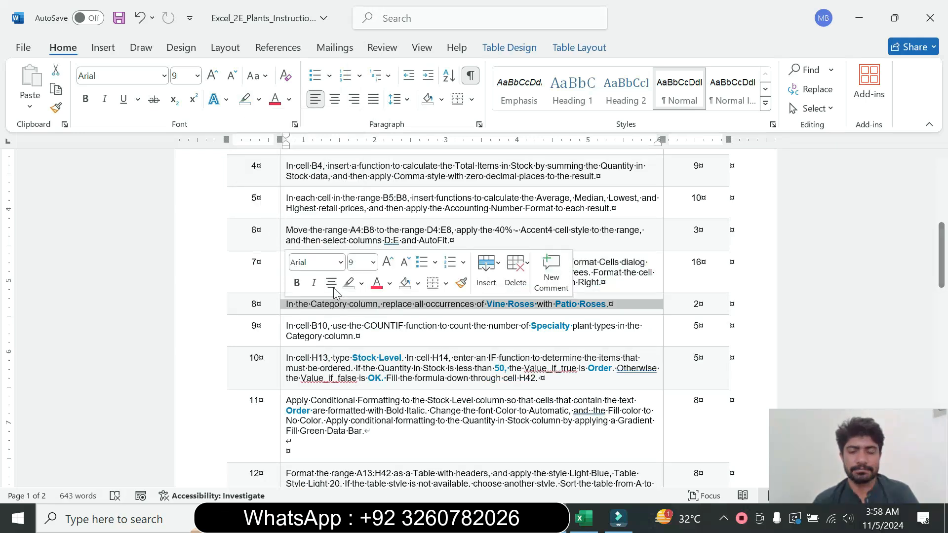
{"action": "left_click", "coordinate": [373, 262]}
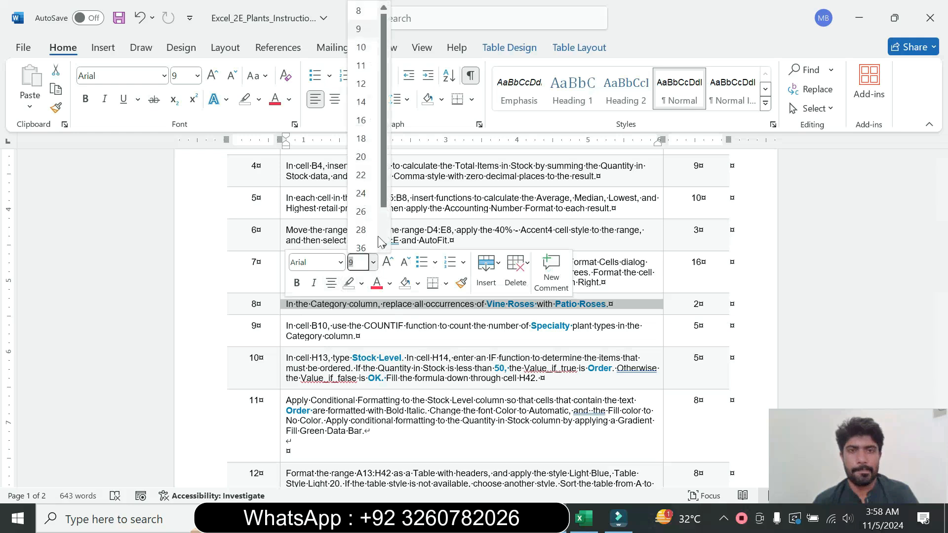
{"action": "left_click", "coordinate": [375, 120]}
{"action": "left_click", "coordinate": [259, 101]}
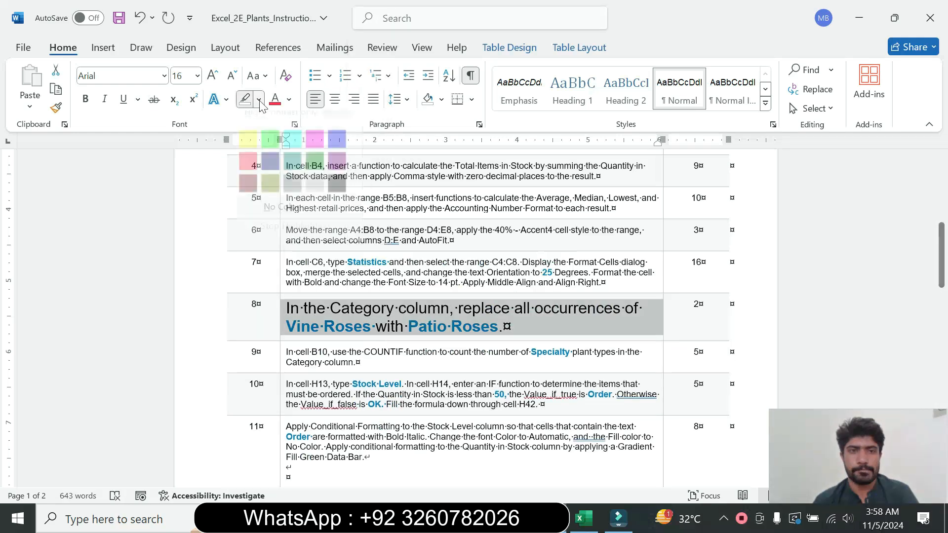
{"action": "left_click", "coordinate": [297, 151]}
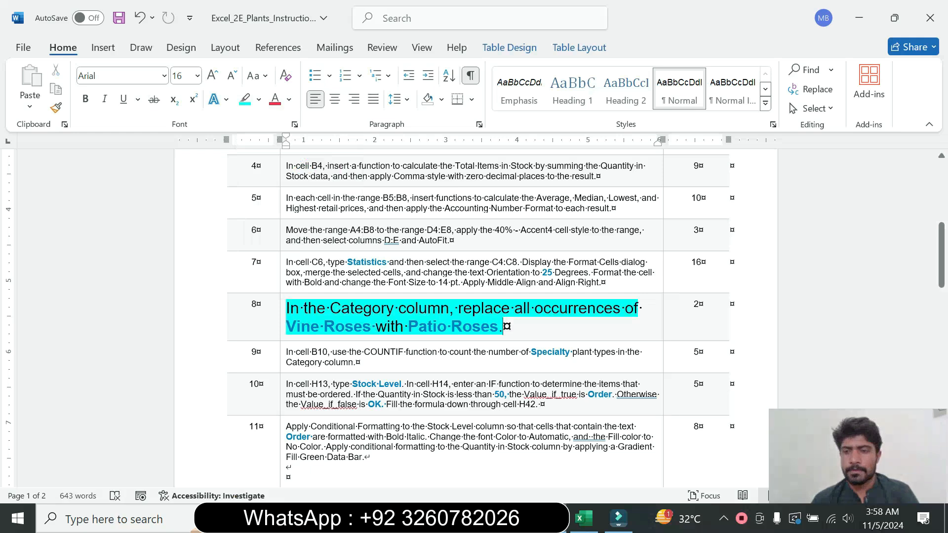
Read step 8 in Word, and locate the Category column it names in the Excel sheet
{"action": "right_click", "coordinate": [941, 257]}
{"action": "left_click", "coordinate": [942, 258]}
{"action": "left_click_drag", "start_coordinate": [942, 258], "coordinate": [942, 268]}
{"action": "left_click_drag", "start_coordinate": [283, 263], "coordinate": [502, 277]}
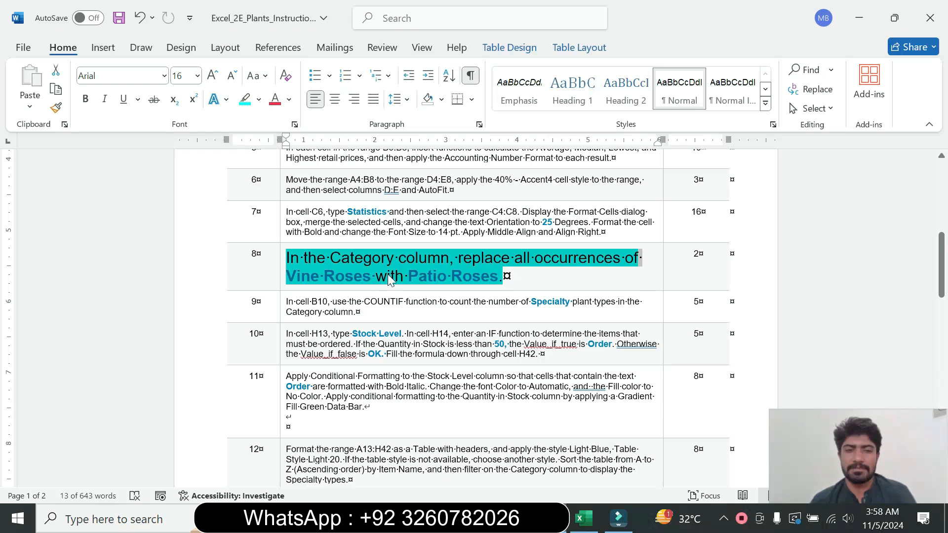
{"action": "left_click", "coordinate": [449, 279]}
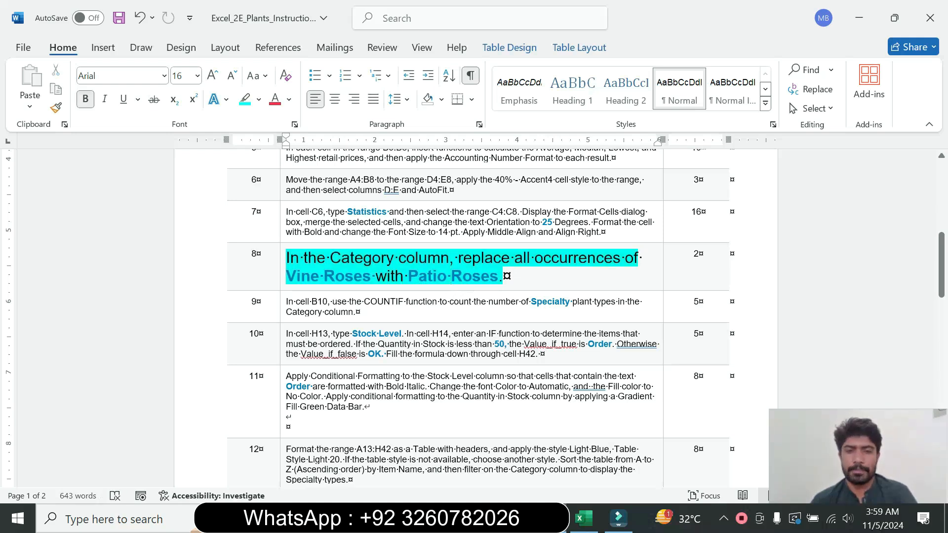
{"action": "left_click", "coordinate": [589, 526]}
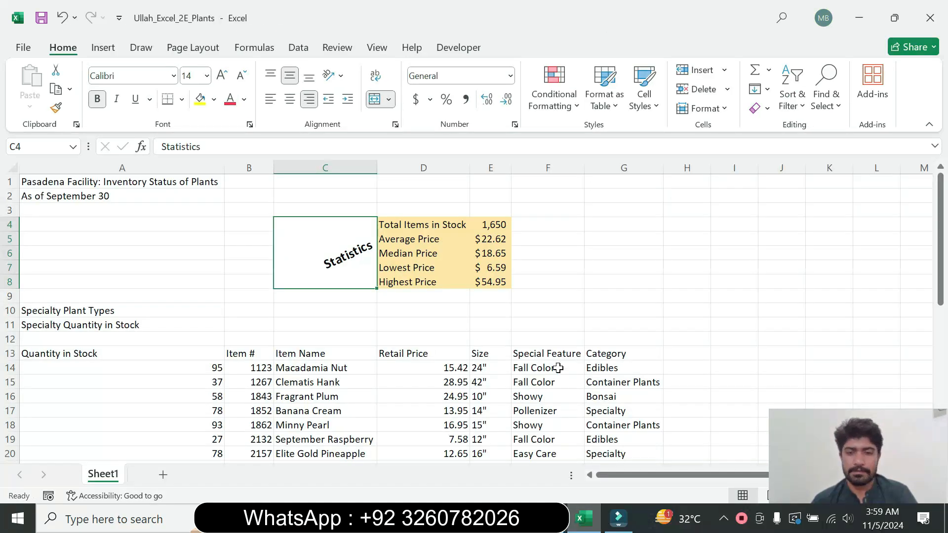
{"action": "left_click", "coordinate": [617, 376]}
{"action": "key", "text": "alt+Tab"}
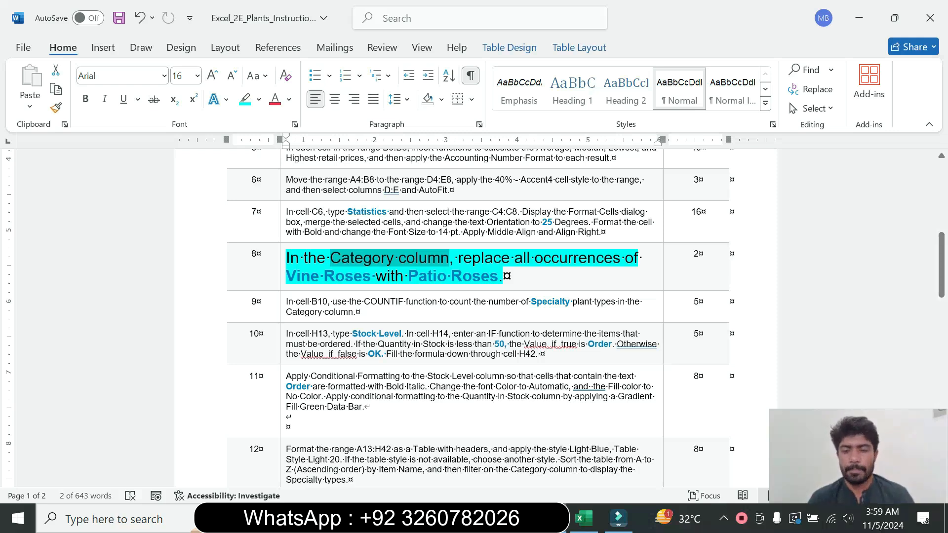
{"action": "left_click", "coordinate": [587, 525]}
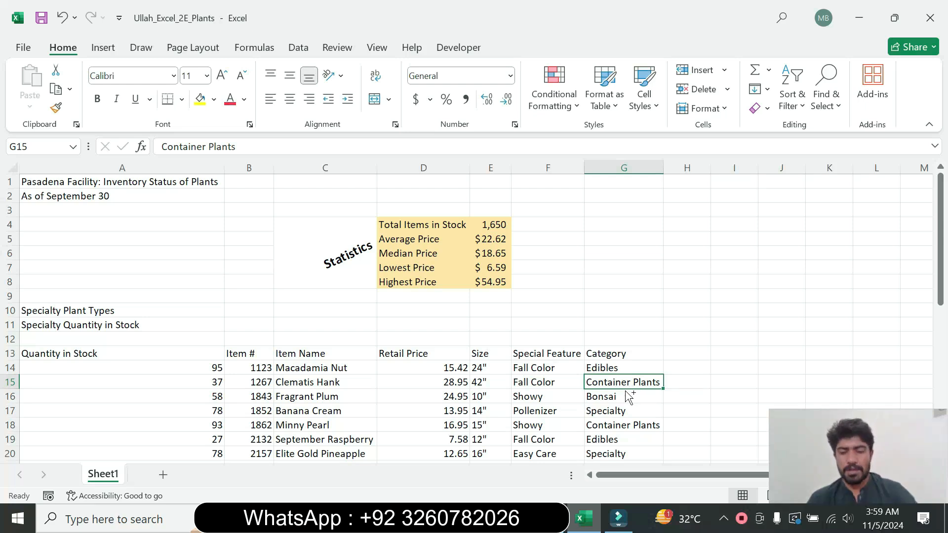
Open Find and Replace in Excel, and enter Vine Roses, copied from step 8 in Word, as the text to find
{"action": "key", "text": "ctrl+f"}
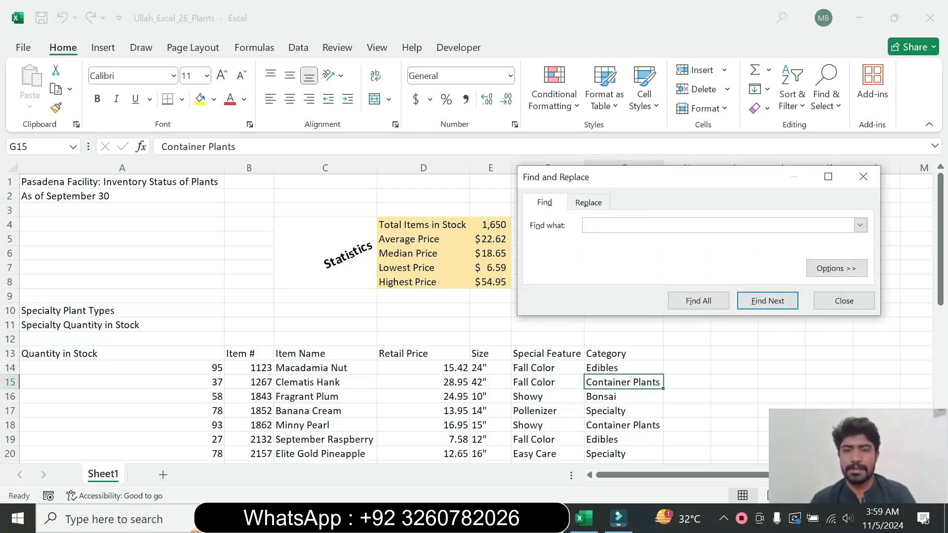
{"action": "left_click", "coordinate": [552, 519]}
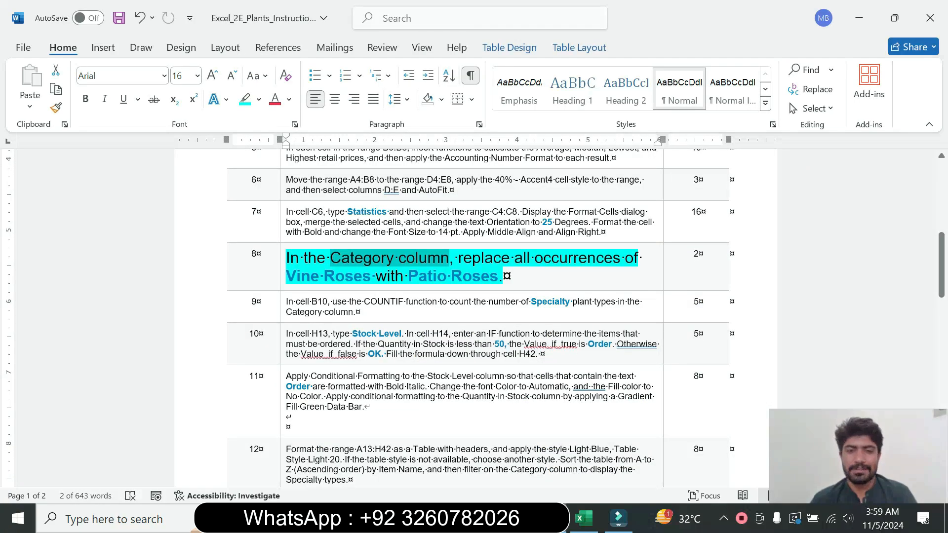
{"action": "left_click_drag", "start_coordinate": [286, 277], "coordinate": [370, 277]}
{"action": "key", "text": "ctrl+c"}
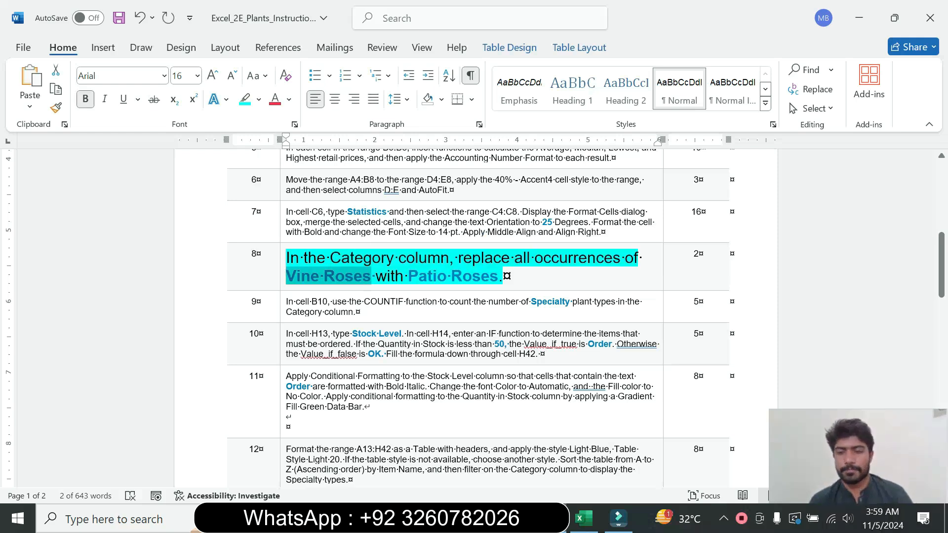
{"action": "left_click", "coordinate": [582, 519]}
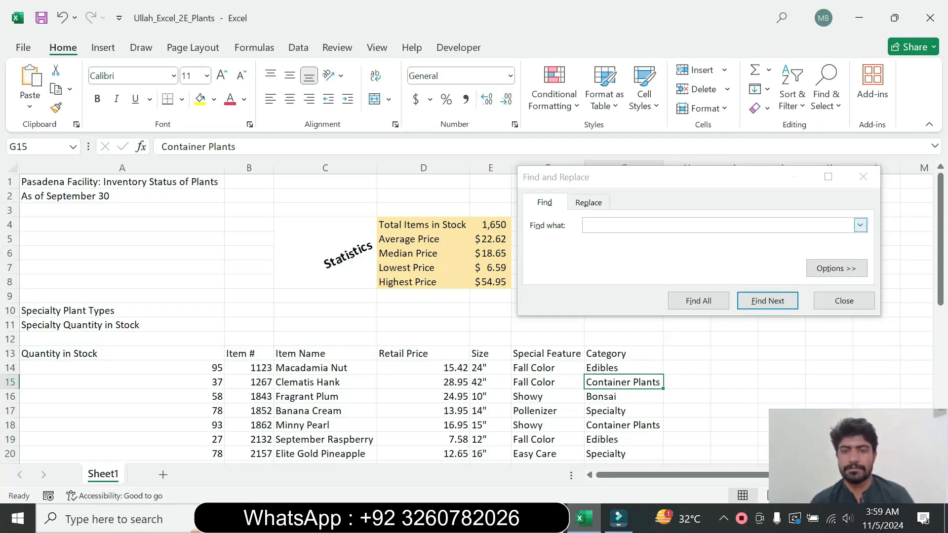
{"action": "key", "text": "ctrl+v"}
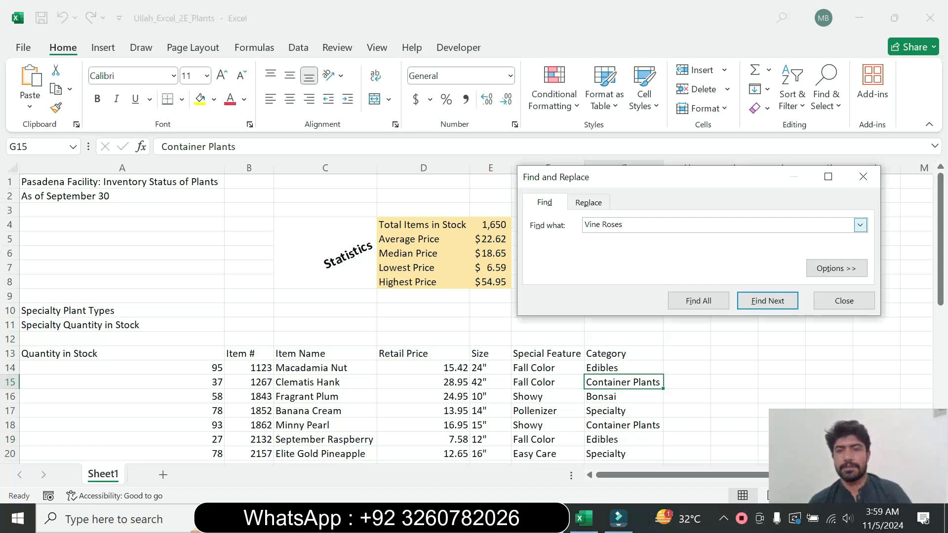
Use Patio Roses from step 8 in Word as the replacement text, replace all occurrences in Excel, and close Find and Replace
{"action": "left_click", "coordinate": [589, 203]}
{"action": "left_click", "coordinate": [618, 518]}
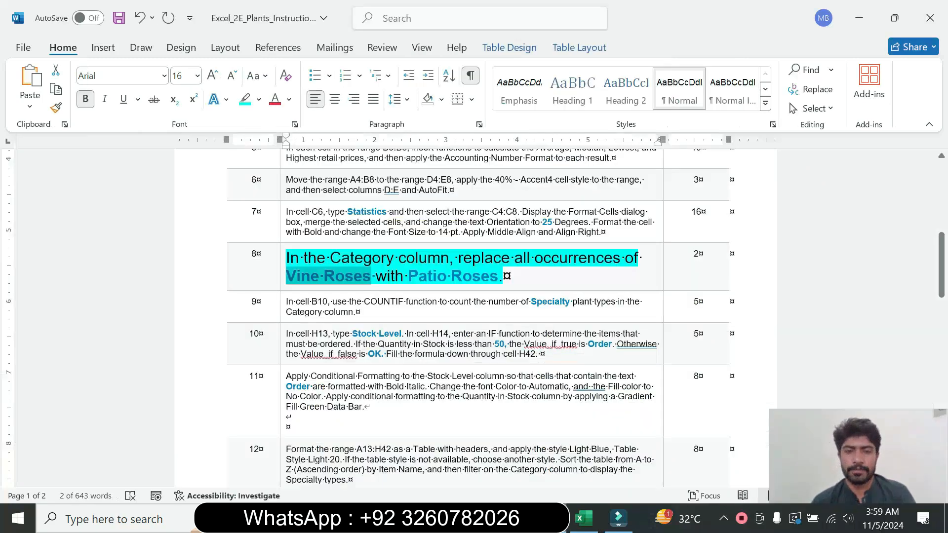
{"action": "left_click_drag", "start_coordinate": [409, 277], "coordinate": [498, 277]}
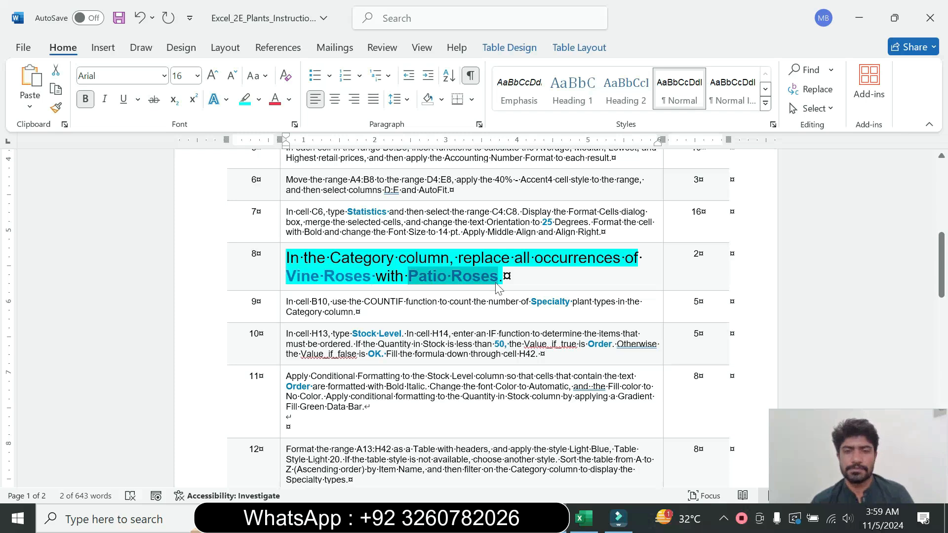
{"action": "left_click", "coordinate": [583, 519]}
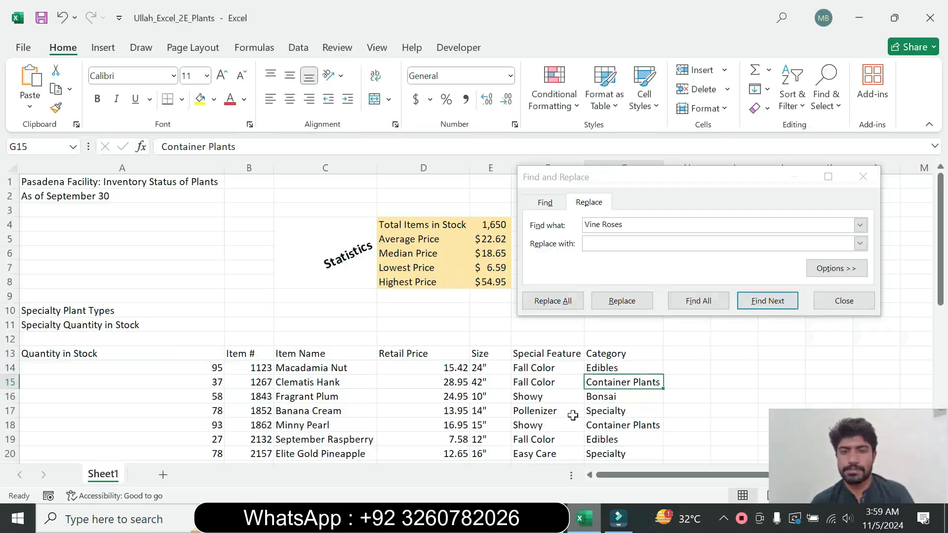
{"action": "key", "text": "ctrl+v"}
{"action": "left_click", "coordinate": [556, 304]}
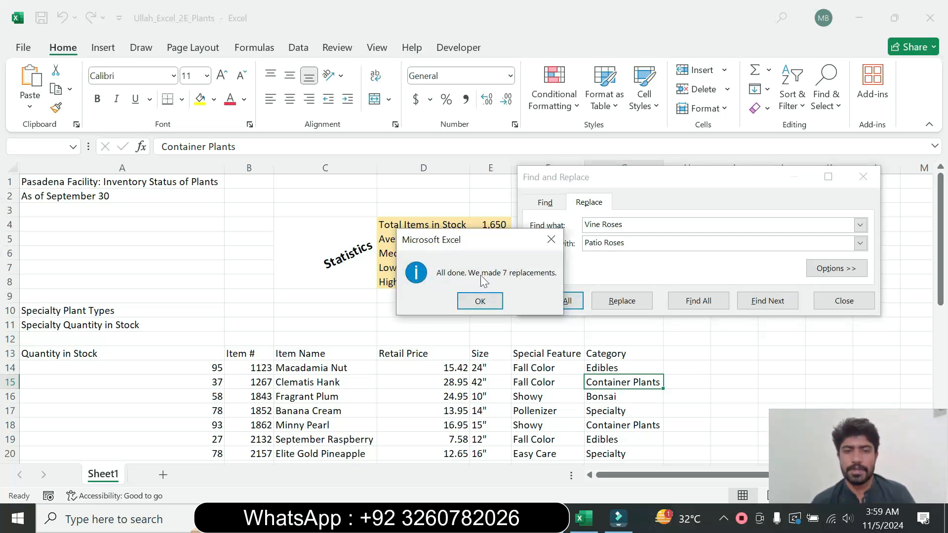
{"action": "left_click", "coordinate": [486, 301]}
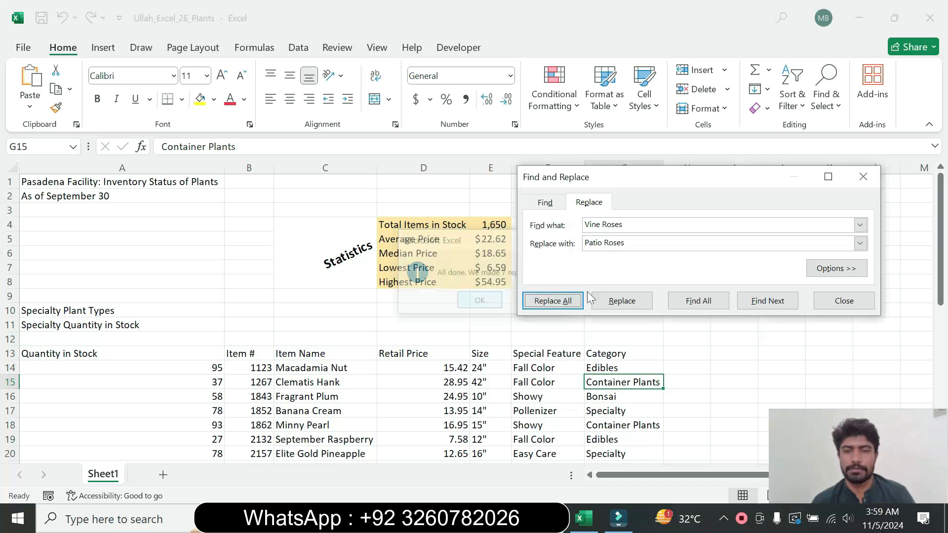
{"action": "left_click", "coordinate": [846, 301]}
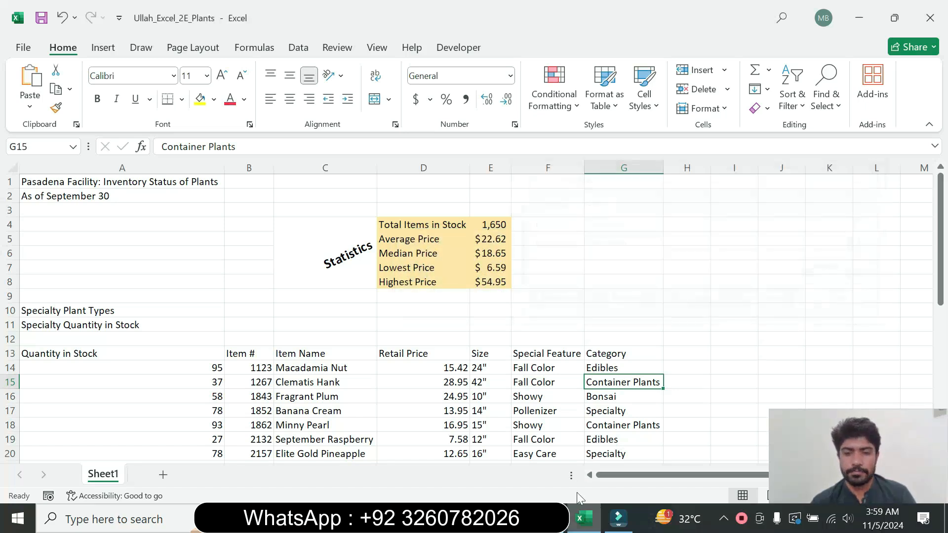
Reset the step 8 instruction text in Word to 9 pt and remove its highlighting
{"action": "key", "text": "alt+Tab"}
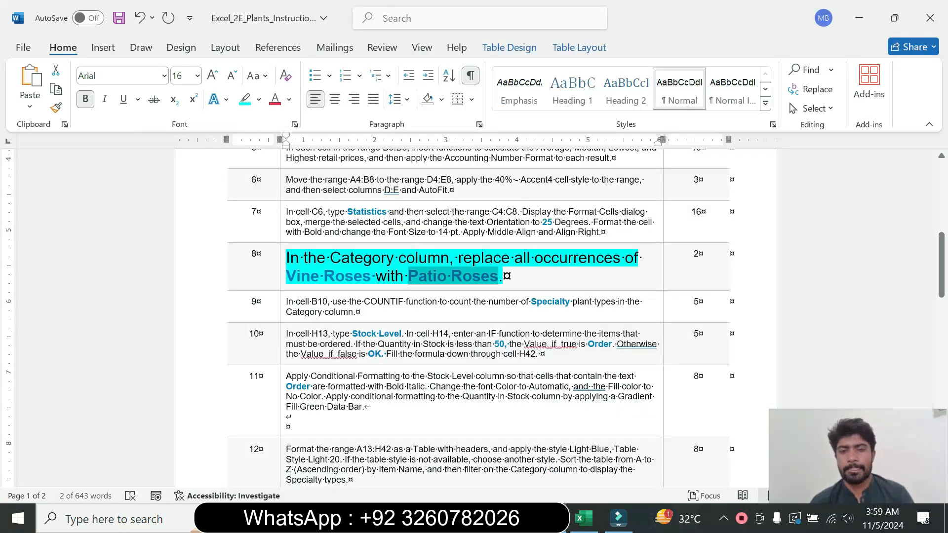
{"action": "left_click", "coordinate": [280, 281]}
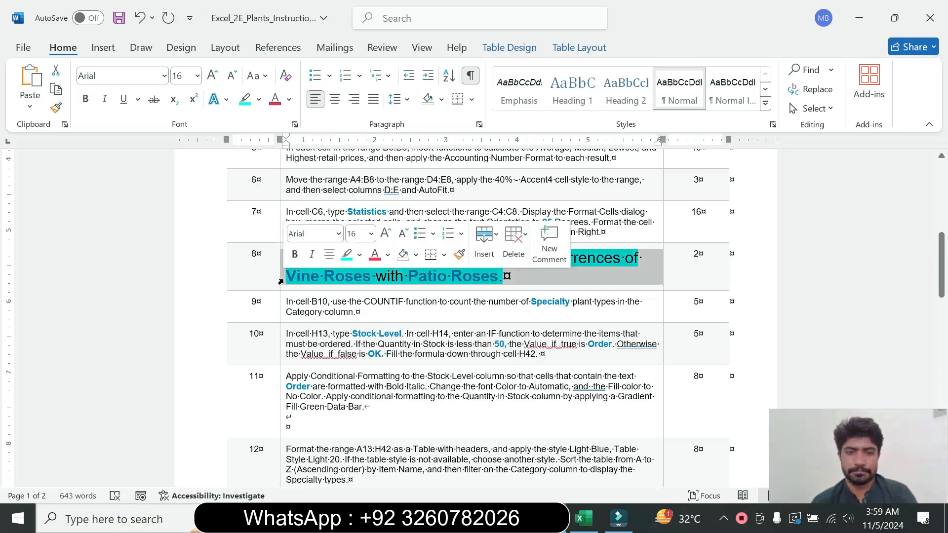
{"action": "left_click", "coordinate": [371, 234]}
{"action": "left_click", "coordinate": [361, 258]}
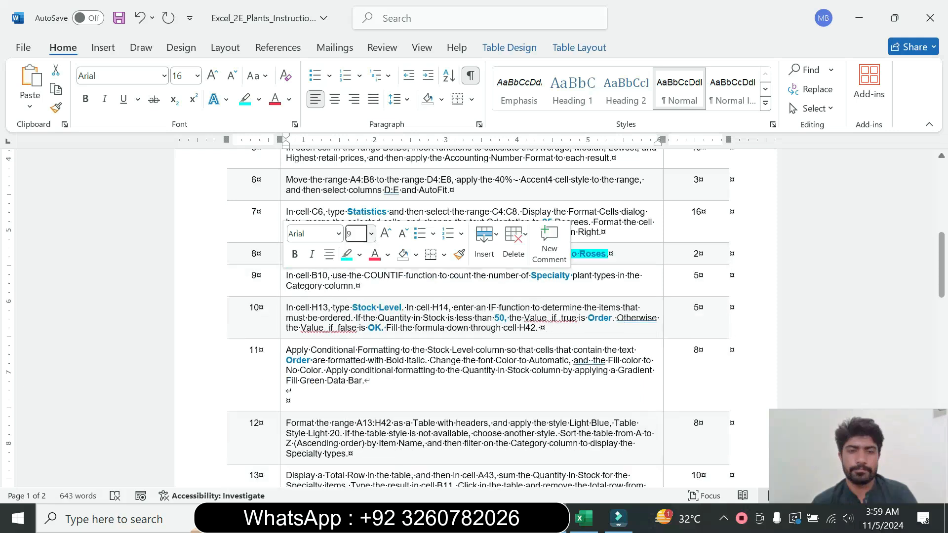
{"action": "left_click", "coordinate": [360, 255]}
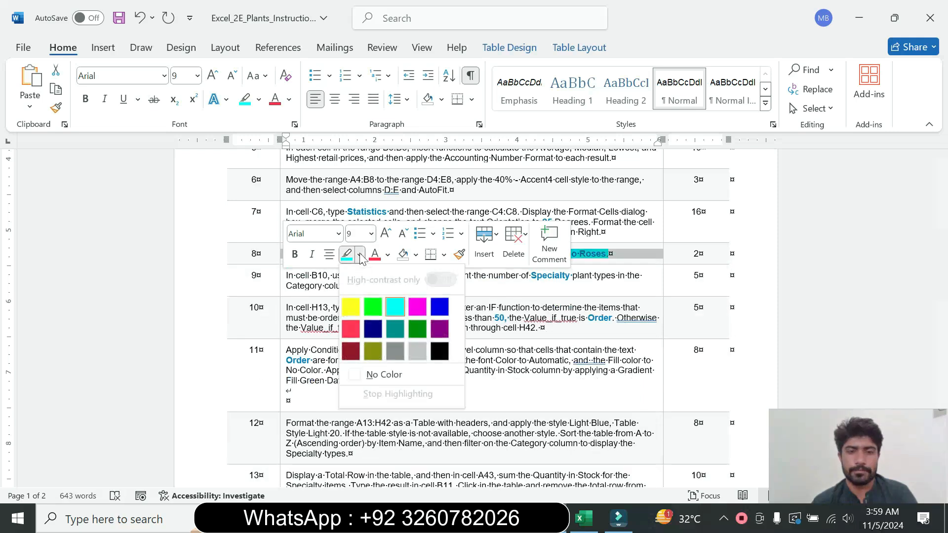
{"action": "left_click", "coordinate": [373, 376]}
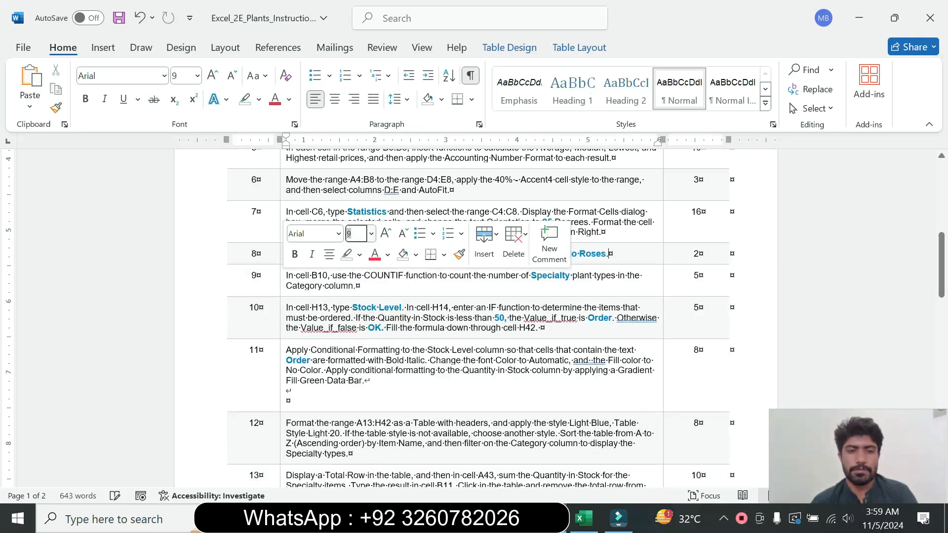
Enlarge the step 9 instruction text in Word to 16 pt, and highlight it in turquoise
{"action": "left_click", "coordinate": [280, 290]}
{"action": "left_click", "coordinate": [370, 241]}
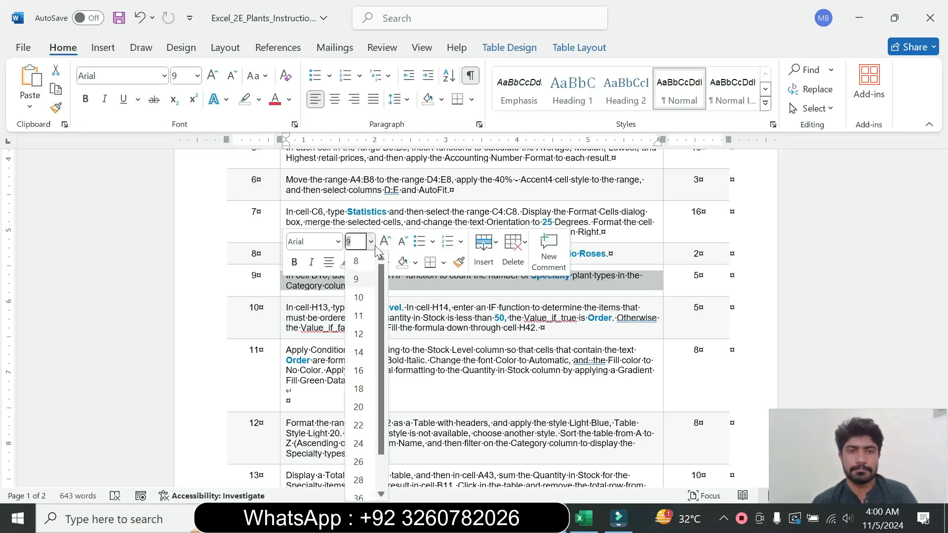
{"action": "left_click", "coordinate": [359, 371]}
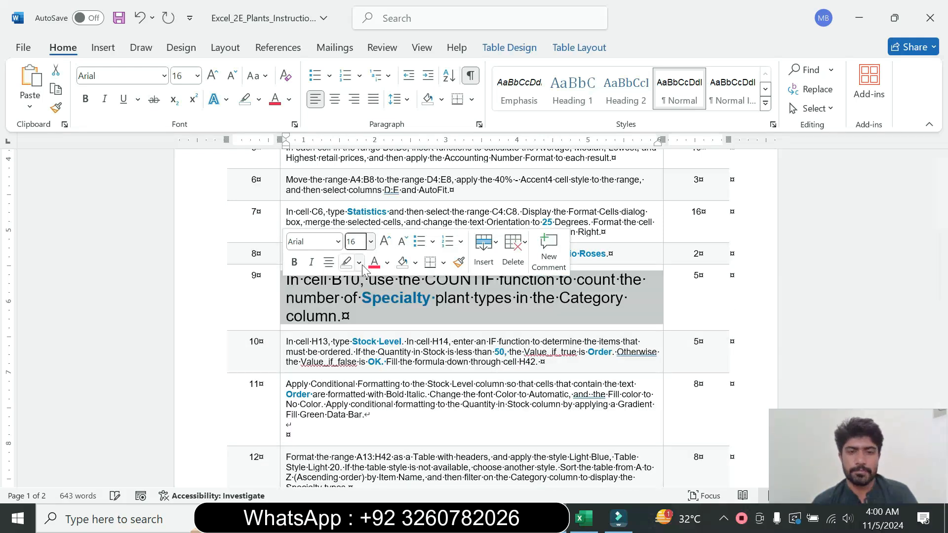
{"action": "left_click", "coordinate": [359, 263]}
{"action": "left_click", "coordinate": [390, 315]}
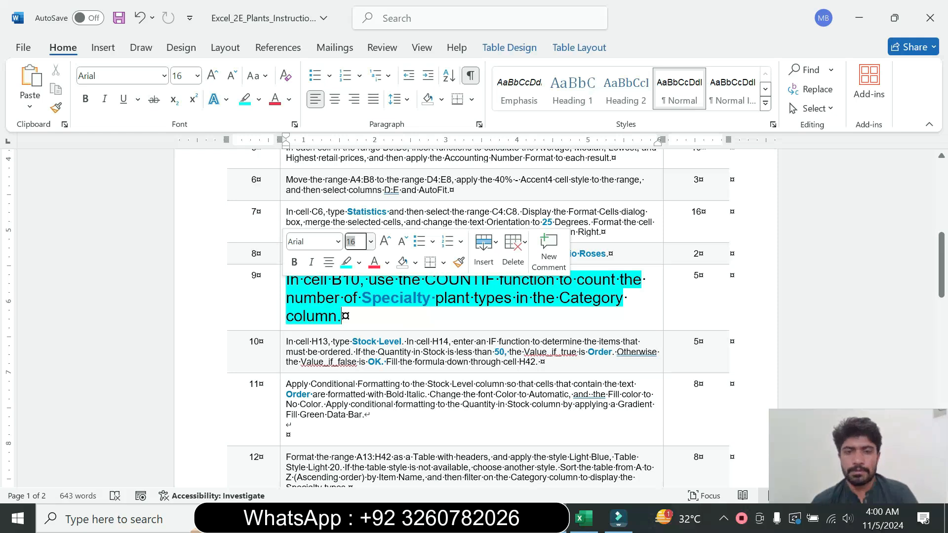
Check the target cell named in step 9 in Word, and select cell B10 in Excel
{"action": "left_click_drag", "start_coordinate": [341, 316], "coordinate": [288, 279]}
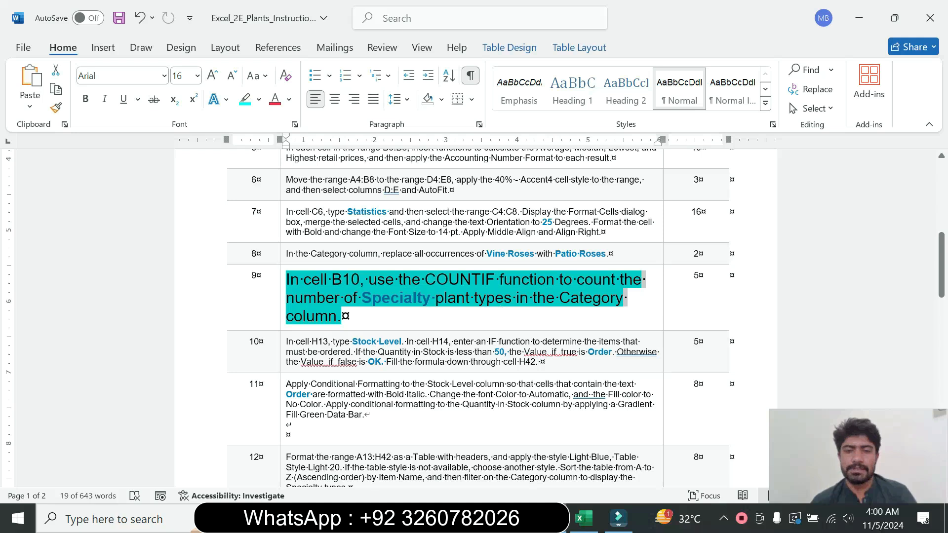
{"action": "left_click", "coordinate": [332, 279]}
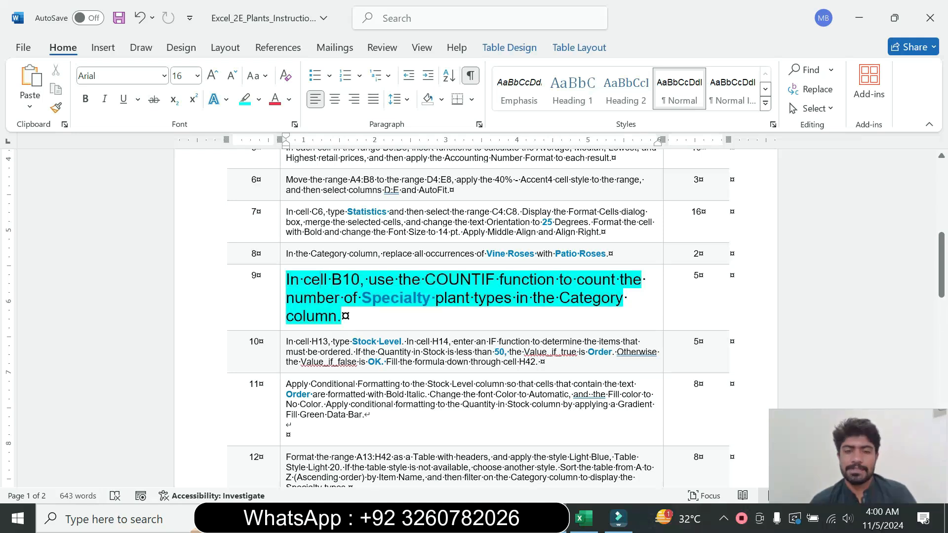
{"action": "left_click_drag", "start_coordinate": [324, 279], "coordinate": [367, 279]}
{"action": "left_click", "coordinate": [584, 518]}
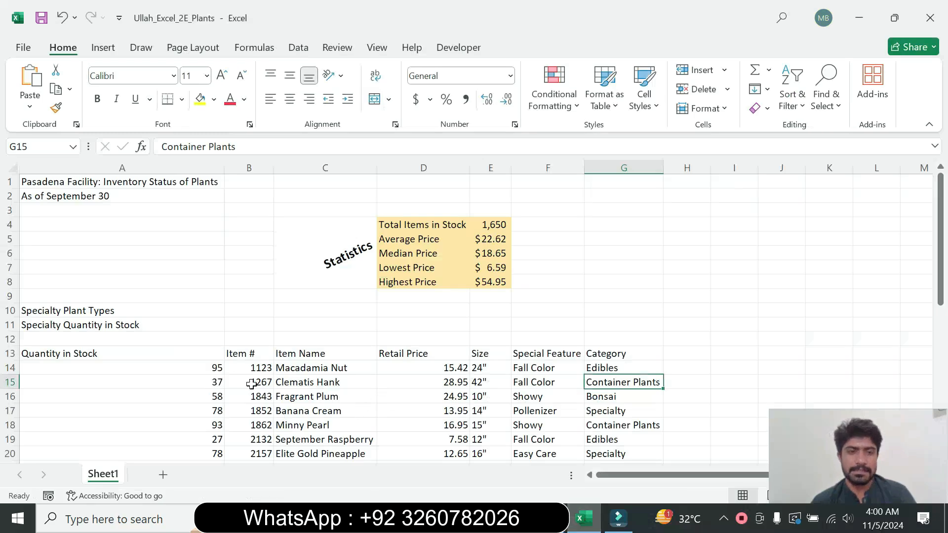
{"action": "left_click", "coordinate": [242, 311]}
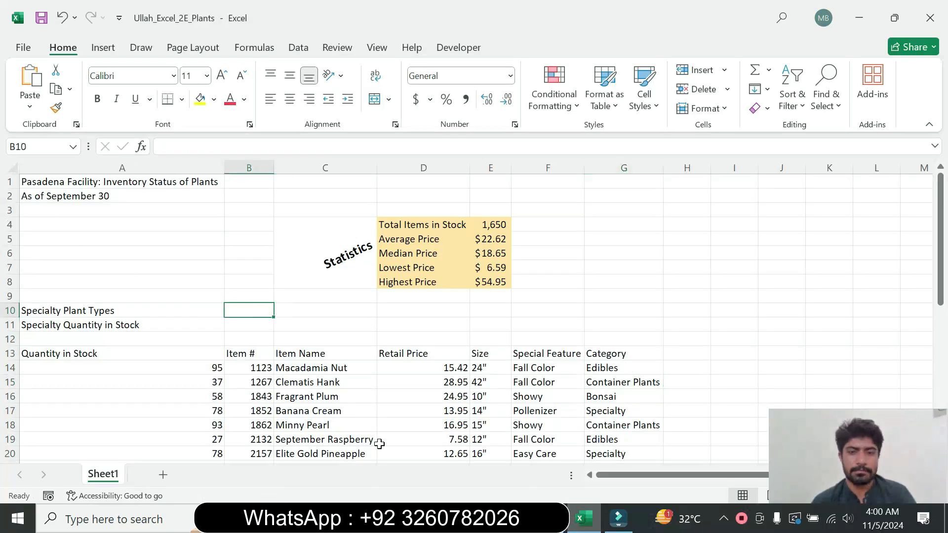
Check the function named in step 9 in Word, and start a COUNTIF formula in cell B10 in Excel
{"action": "key", "text": "alt+Tab"}
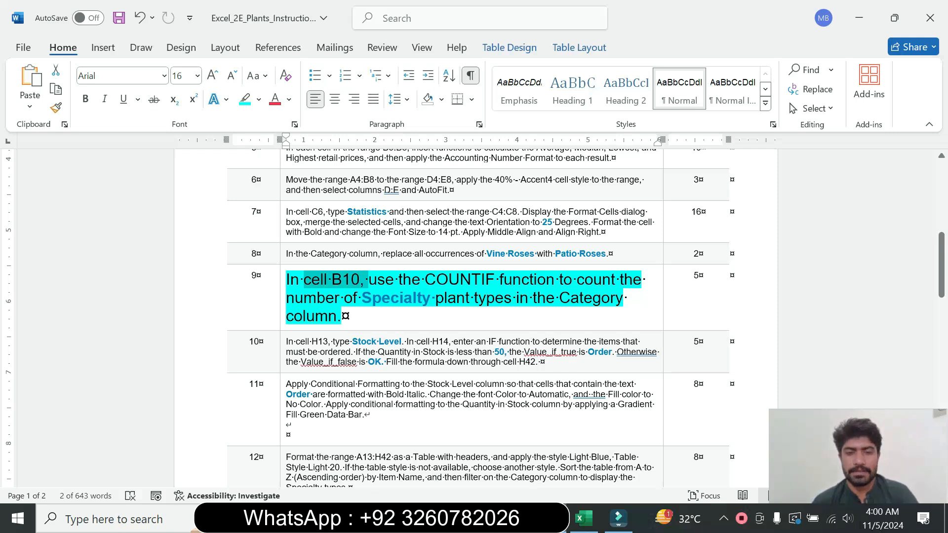
{"action": "left_click", "coordinate": [582, 518]}
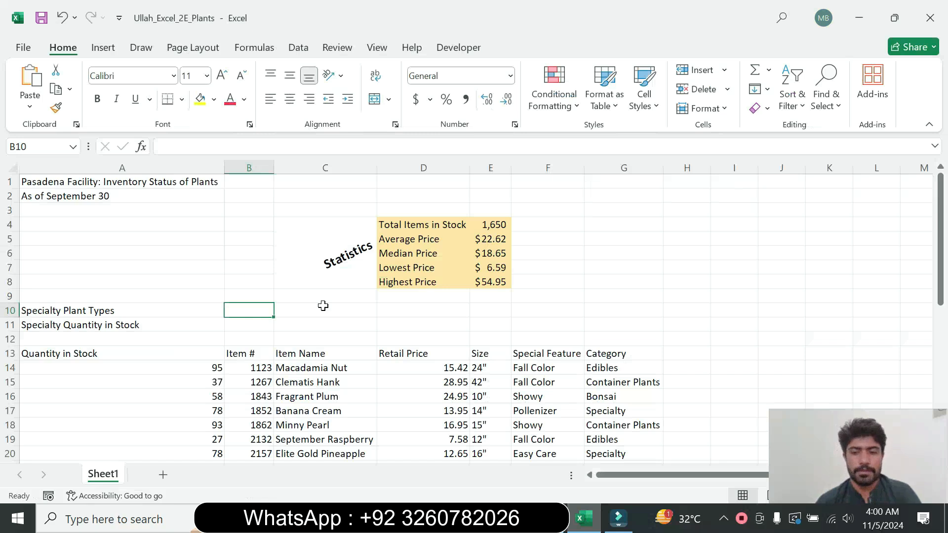
{"action": "type", "text": "=co"}
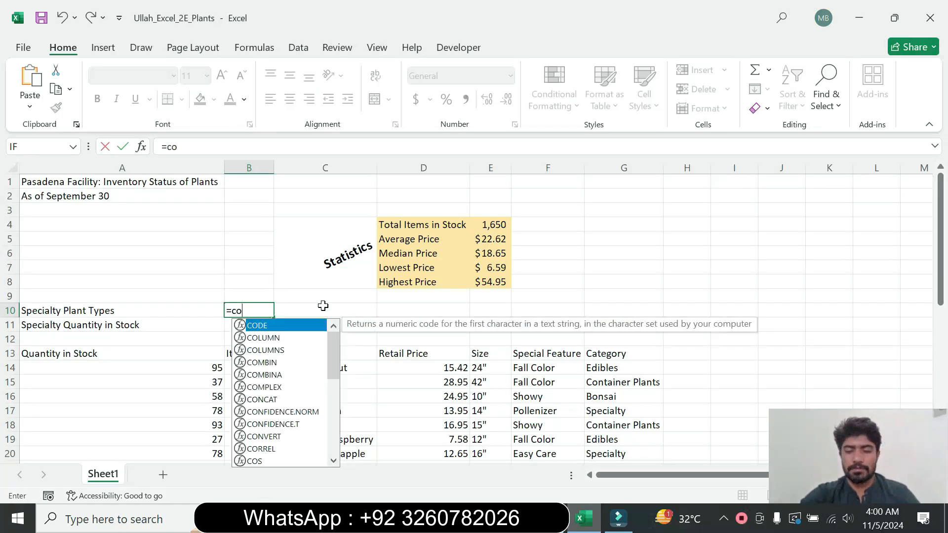
{"action": "type", "text": "ut"}
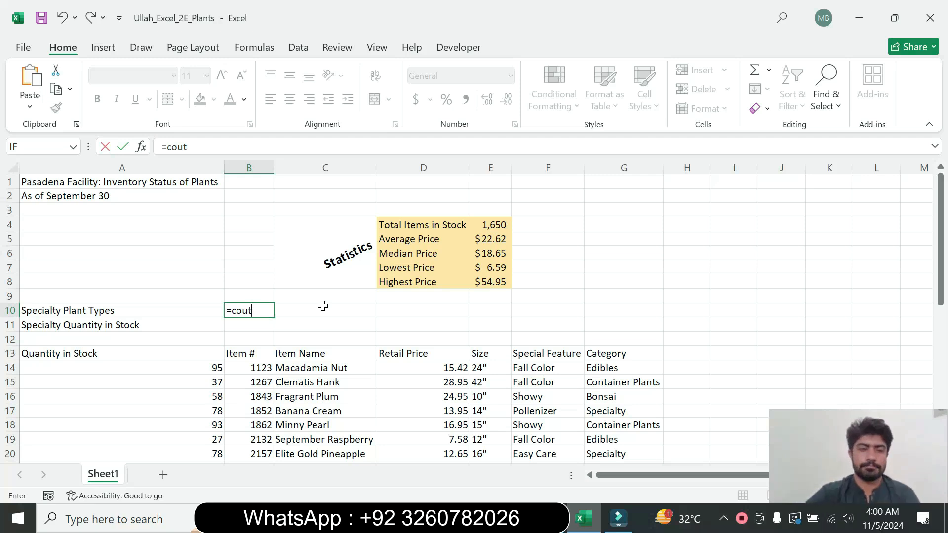
{"action": "key", "text": "BackSpace"}
{"action": "type", "text": "nti"}
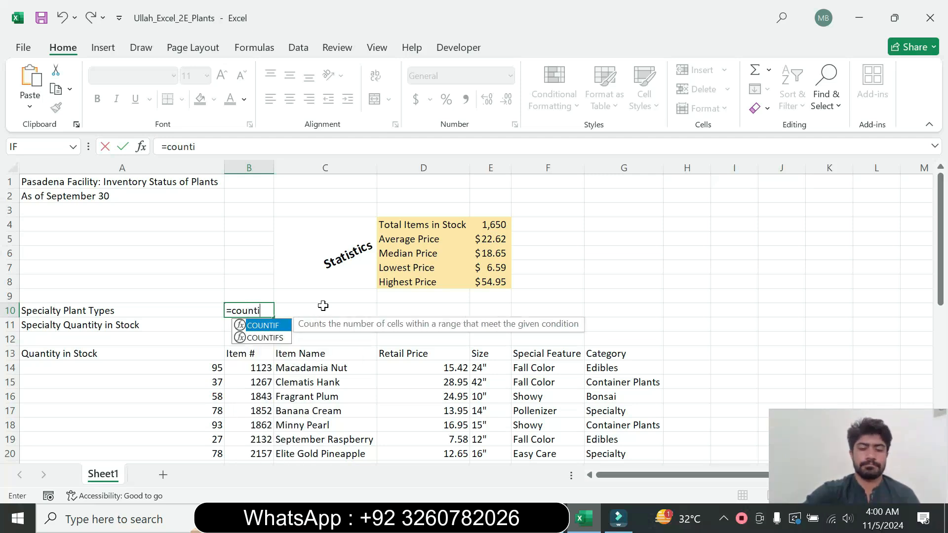
{"action": "type", "text": "f"}
{"action": "double_click", "coordinate": [280, 325]}
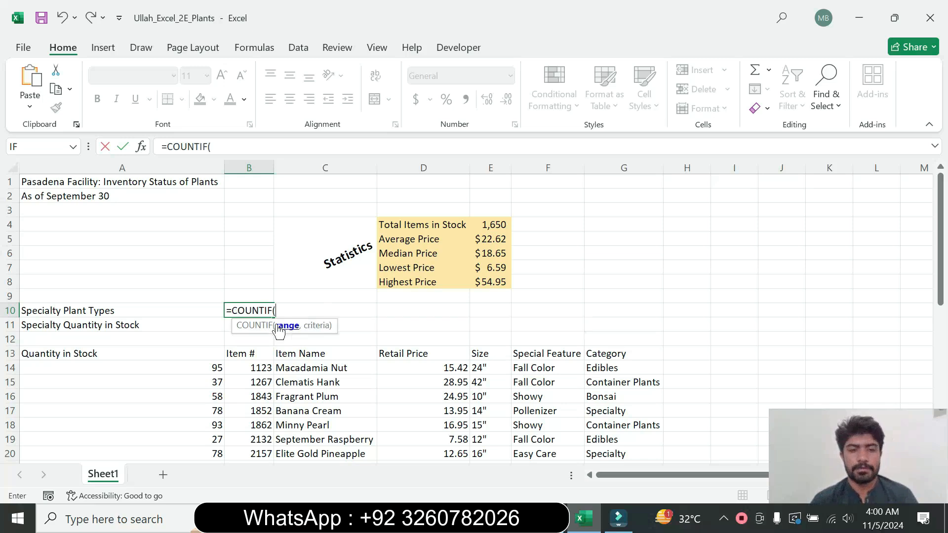
Recheck step 9 in Word, and open the Function Arguments dialog for the COUNTIF formula in Excel
{"action": "key", "text": "alt+Tab"}
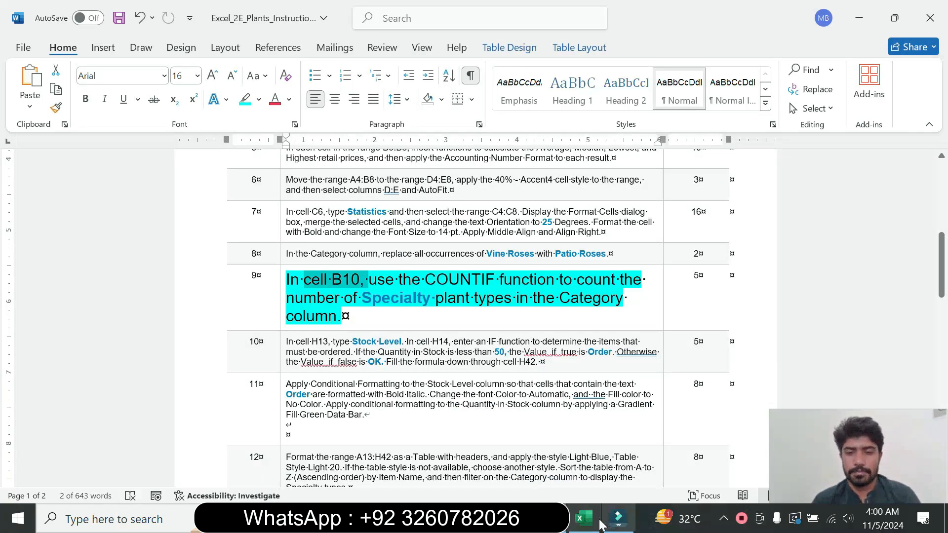
{"action": "key", "text": "alt+Tab"}
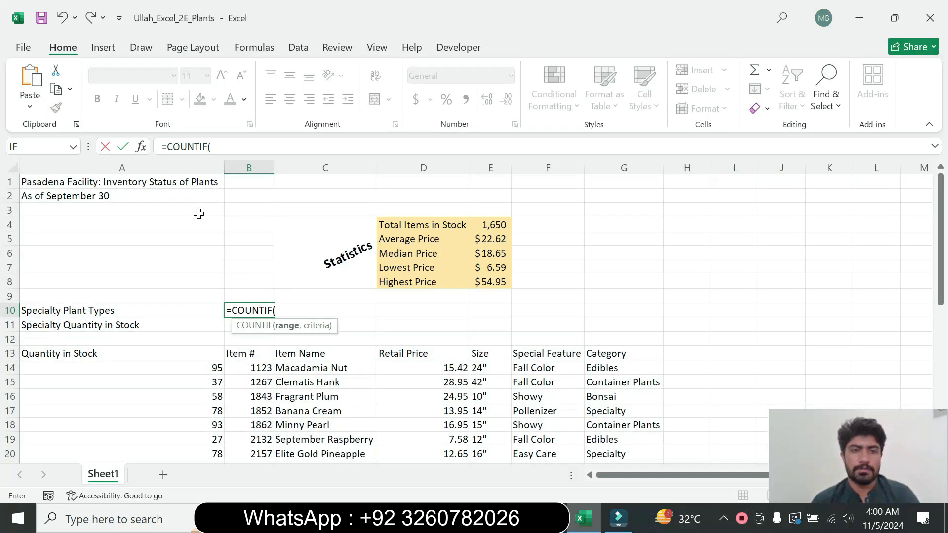
{"action": "left_click", "coordinate": [141, 147]}
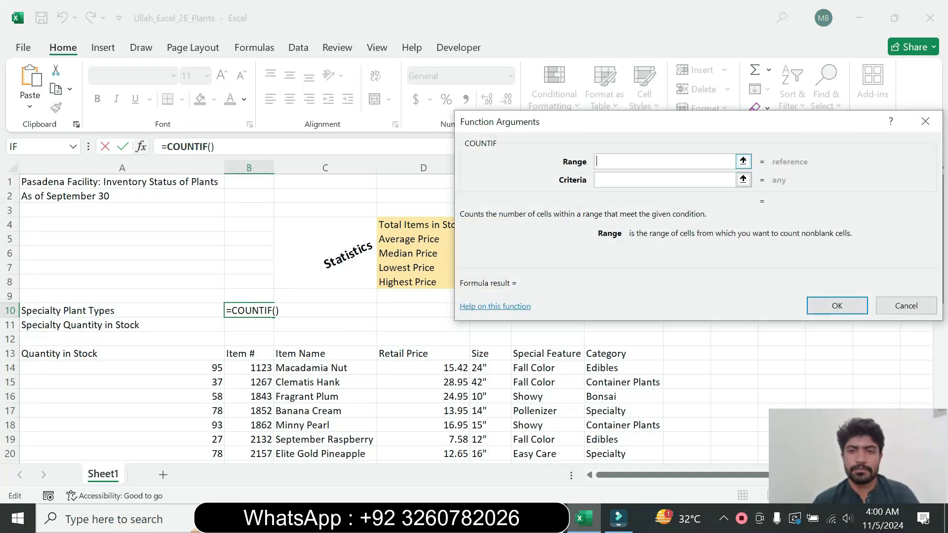
Select the criterion word Specialty in step 9 in Word, and return to the COUNTIF arguments in Excel
{"action": "key", "text": "alt+Tab"}
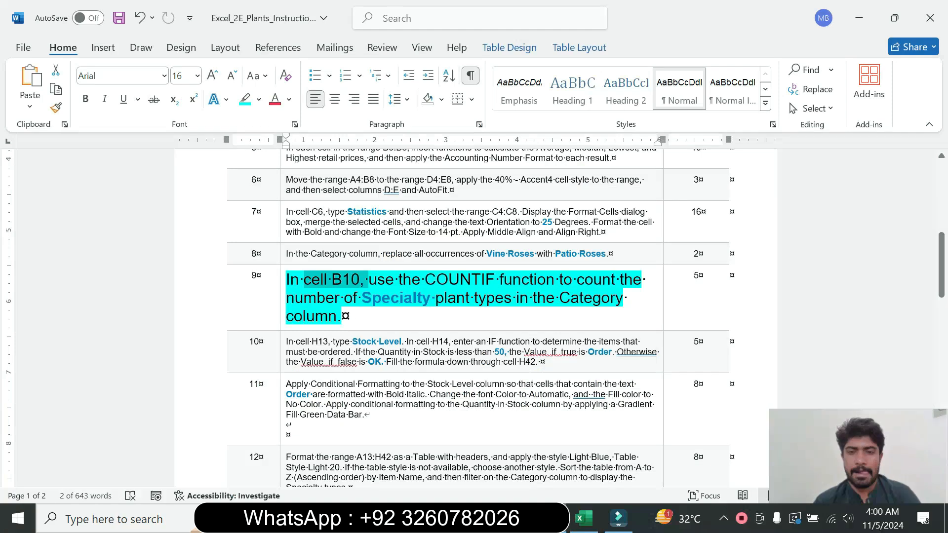
{"action": "left_click_drag", "start_coordinate": [362, 298], "coordinate": [428, 303]}
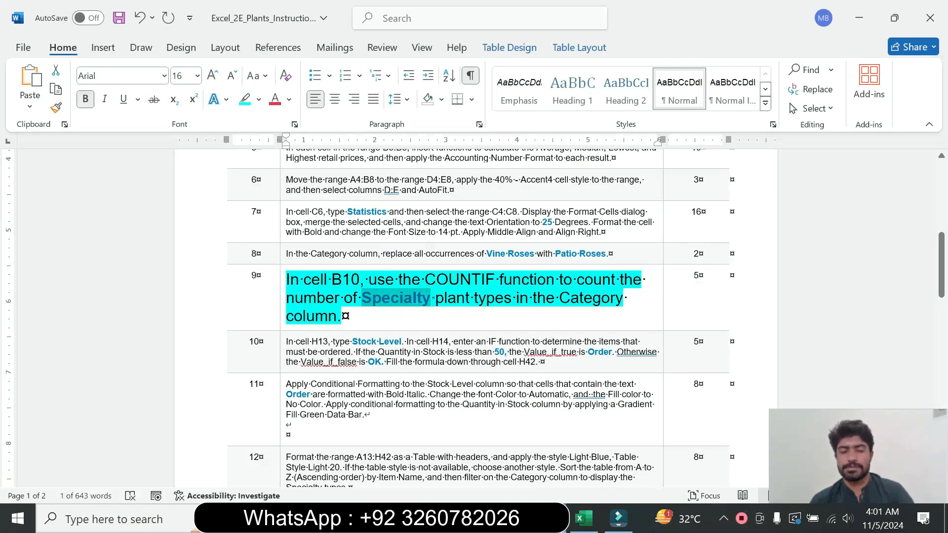
{"action": "key", "text": "alt+Tab"}
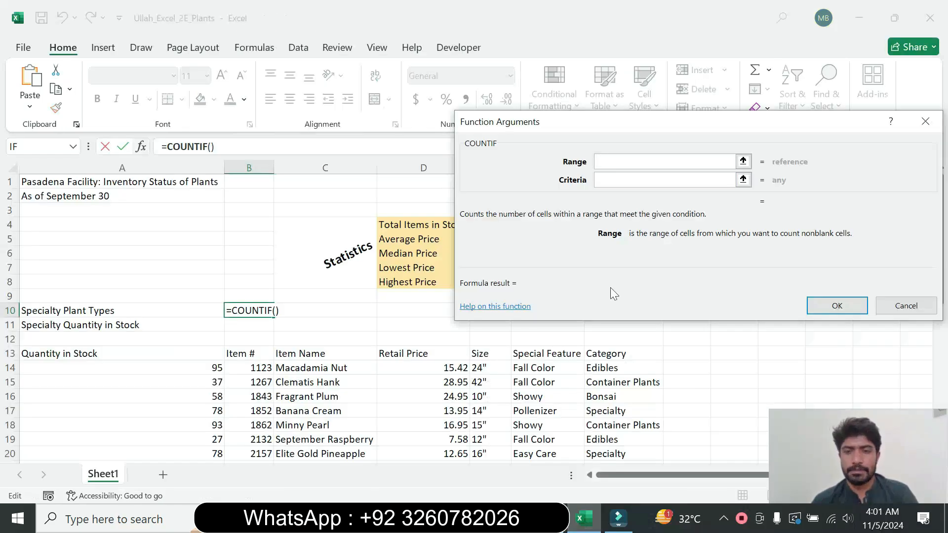